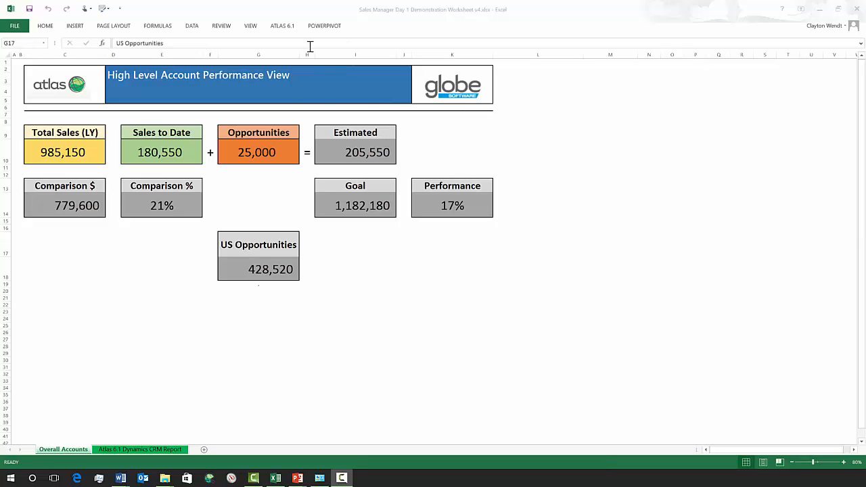
Insert the snippets Total Sales Last Year, Sales to Date and All Opportunities into the Total Sales (LY), Sales to Date and Opportunities value cells.
{"action": "left_click", "coordinate": [282, 26]}
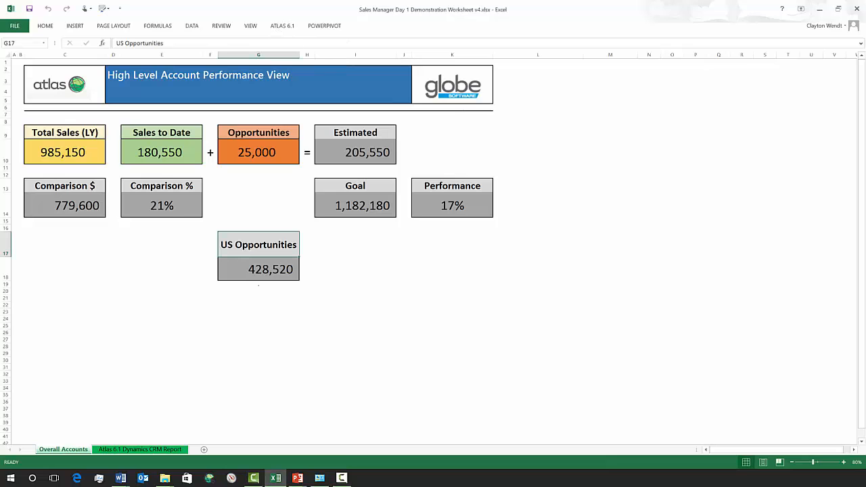
{"action": "left_click", "coordinate": [282, 26]}
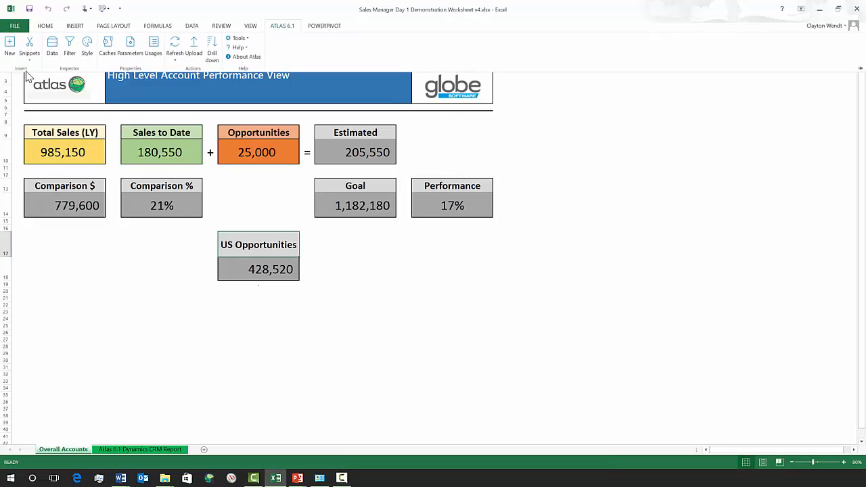
{"action": "left_click", "coordinate": [31, 46]}
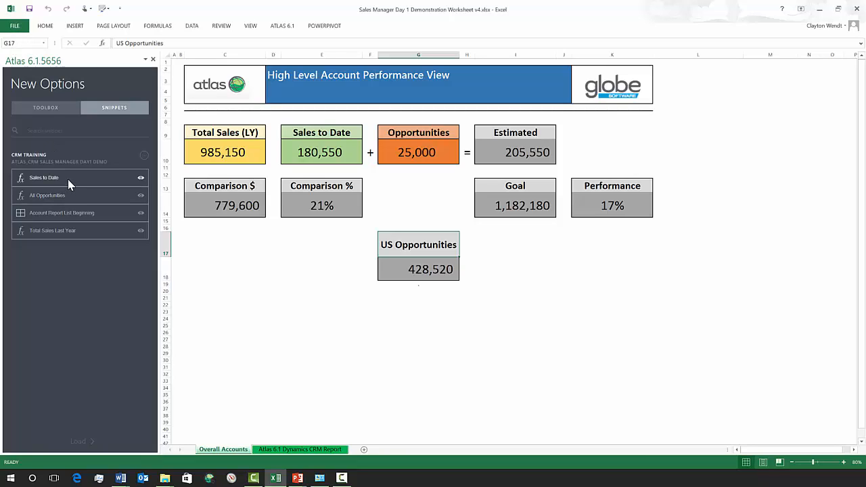
{"action": "left_click_drag", "start_coordinate": [62, 228], "coordinate": [222, 152]}
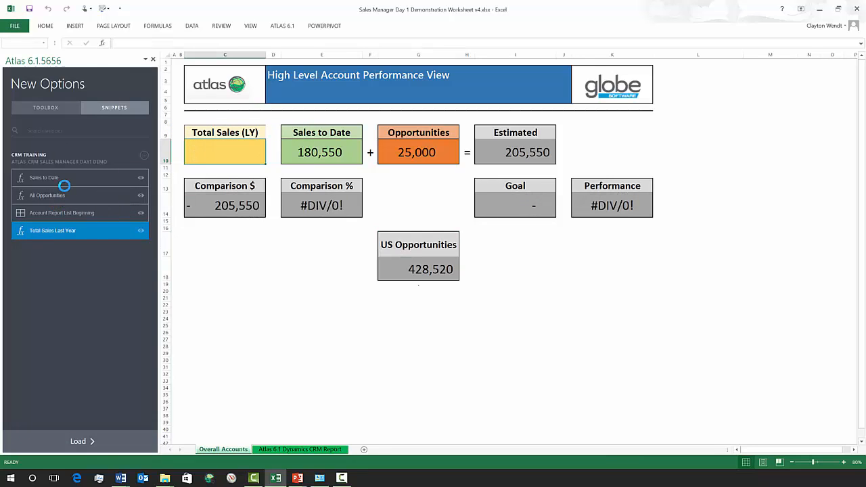
{"action": "left_click_drag", "start_coordinate": [65, 180], "coordinate": [306, 152]}
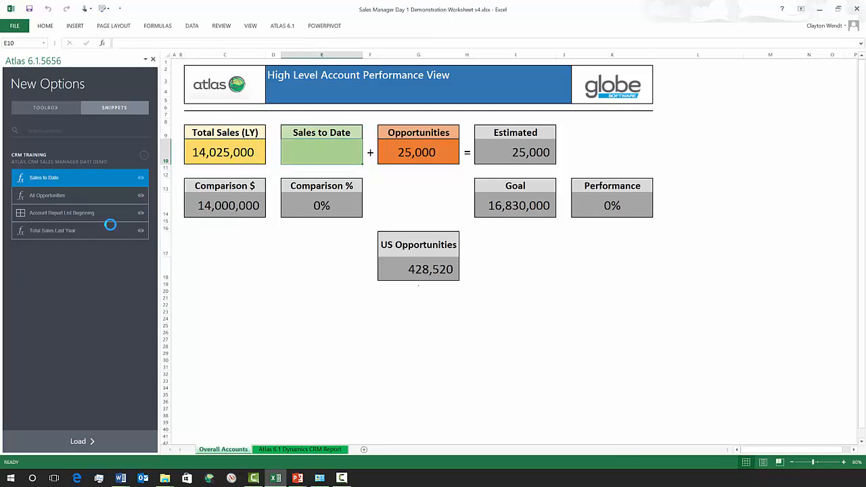
{"action": "left_click_drag", "start_coordinate": [62, 197], "coordinate": [424, 155]}
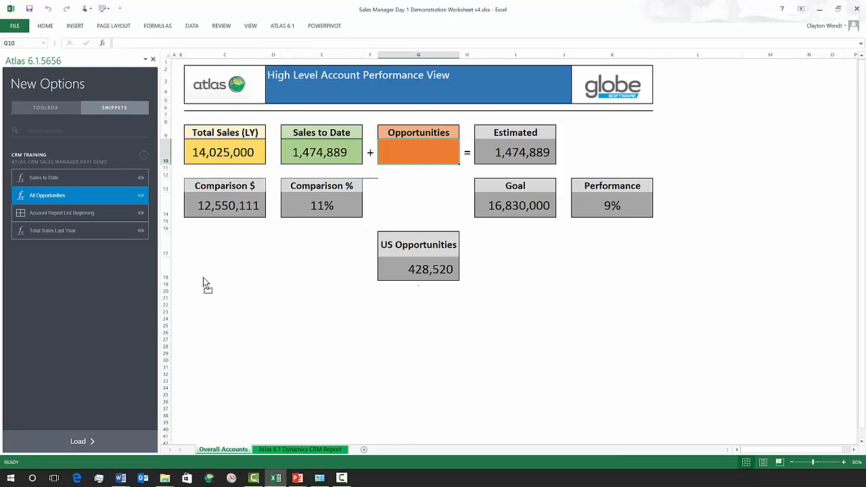
{"action": "left_click", "coordinate": [153, 61]}
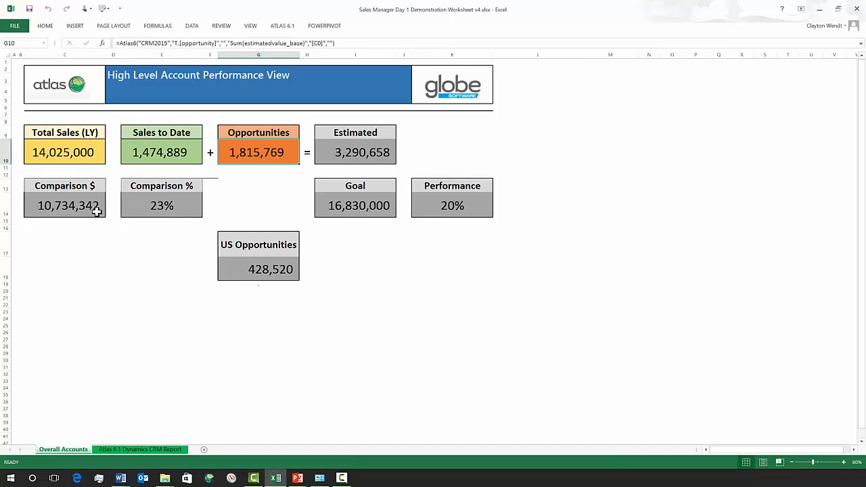
Inspect the formulas behind the Total Sales (LY) and Estimated values.
{"action": "left_click", "coordinate": [66, 153]}
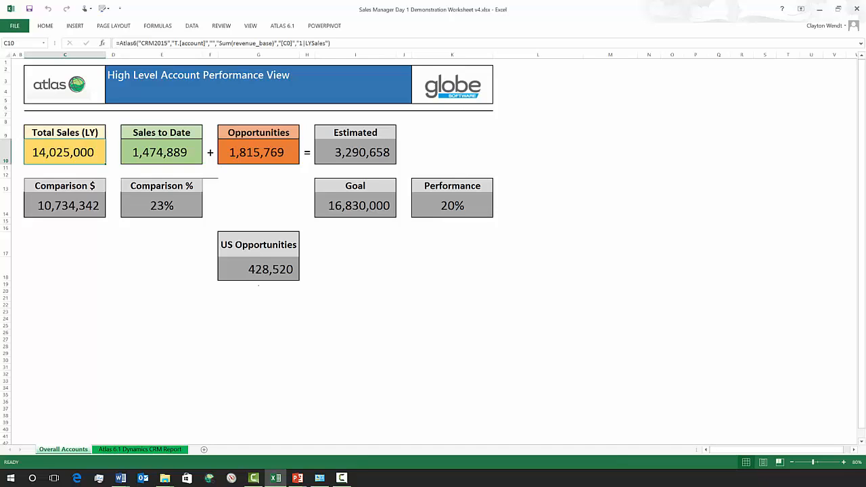
{"action": "key", "text": "F2"}
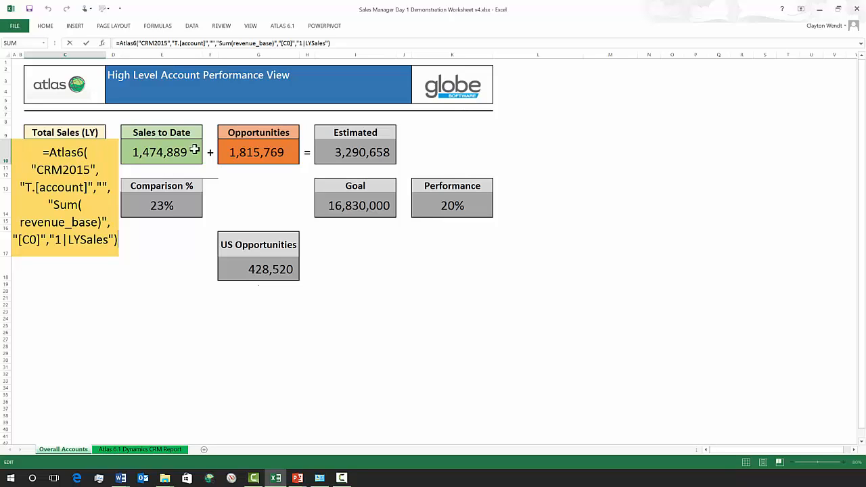
{"action": "left_click", "coordinate": [330, 153]}
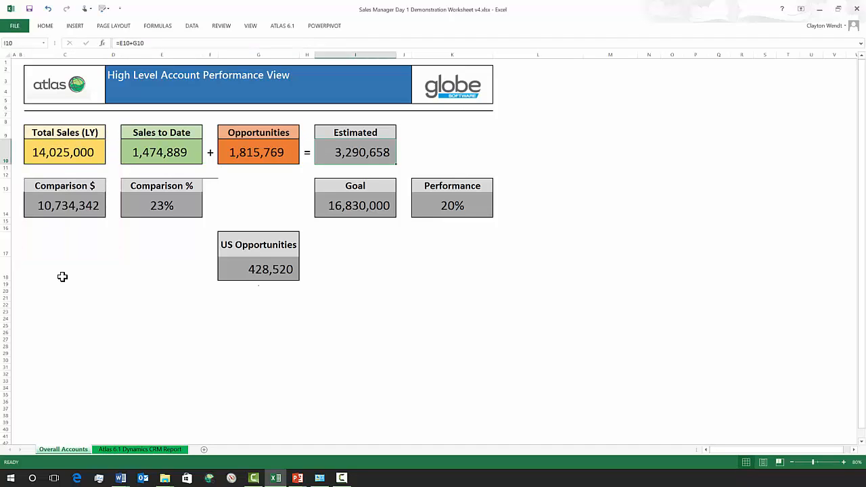
{"action": "key", "text": "F2"}
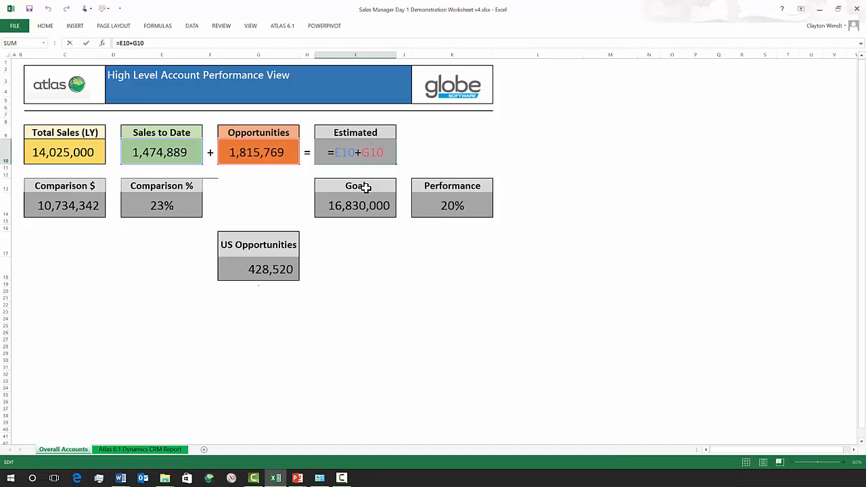
{"action": "left_click", "coordinate": [56, 242]}
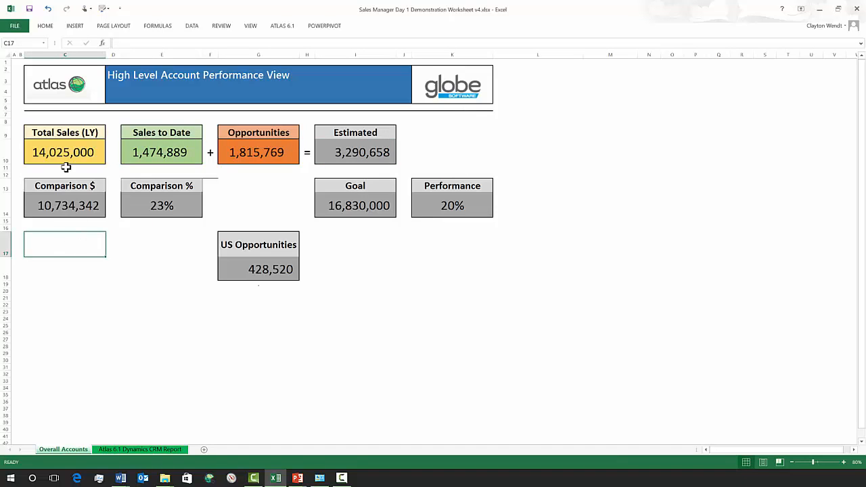
Drill down into the Total Sales (LY) and Sales to Date values to examine their underlying breakdown and account records.
{"action": "left_click", "coordinate": [67, 142]}
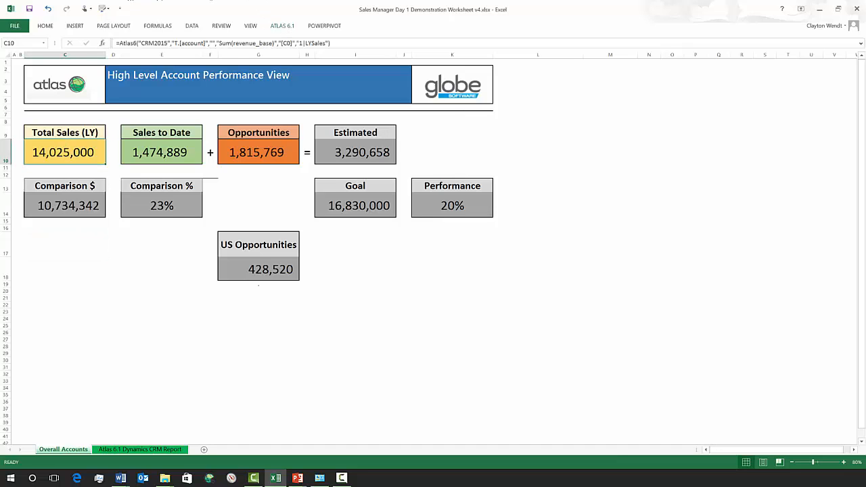
{"action": "left_click", "coordinate": [283, 26]}
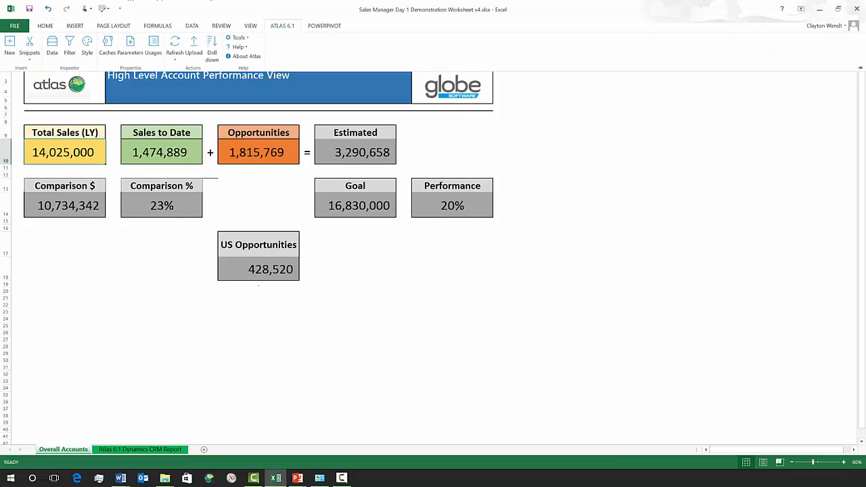
{"action": "left_click", "coordinate": [212, 54]}
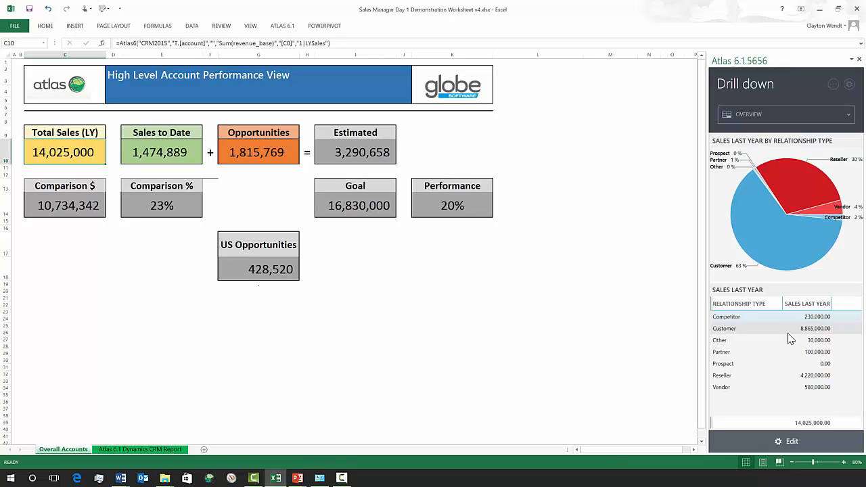
{"action": "left_click", "coordinate": [174, 161]}
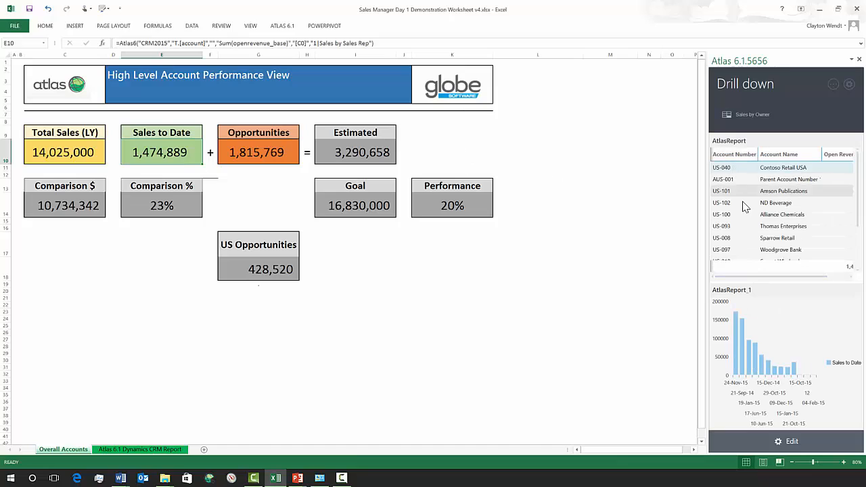
{"action": "left_click_drag", "start_coordinate": [761, 274], "coordinate": [785, 276]}
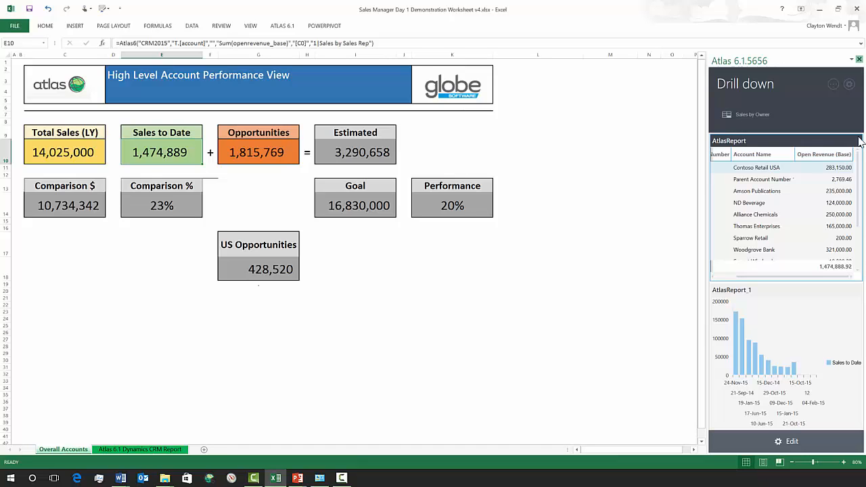
{"action": "left_click", "coordinate": [859, 61]}
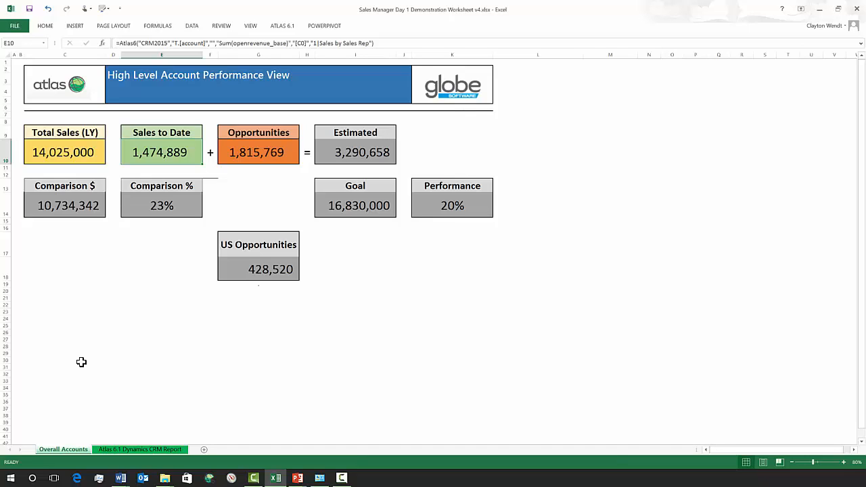
{"action": "left_click", "coordinate": [254, 269]}
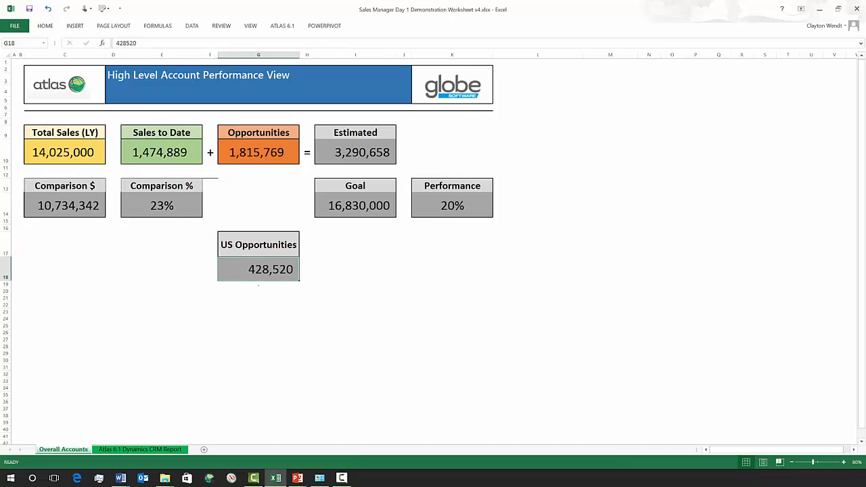
Insert the Account Report List Beginning snippet at cell E11 of the Atlas 6.1 Dynamics CRM Report sheet.
{"action": "left_click", "coordinate": [151, 452]}
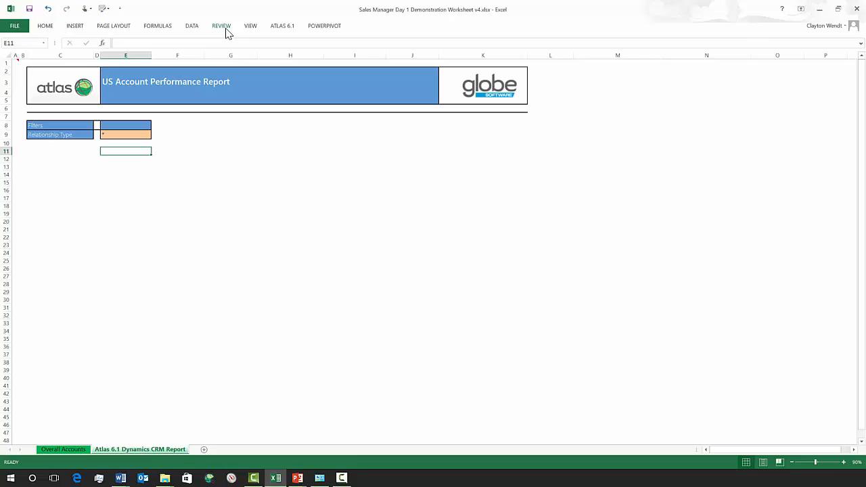
{"action": "left_click", "coordinate": [276, 29]}
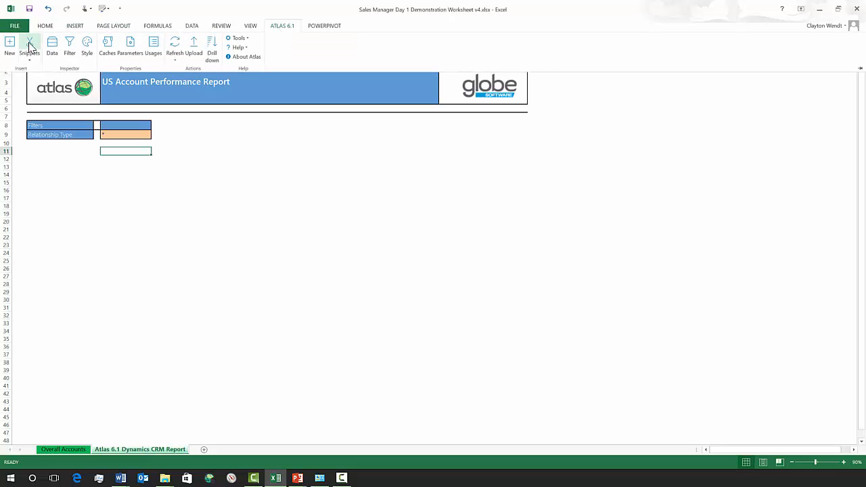
{"action": "left_click", "coordinate": [28, 49]}
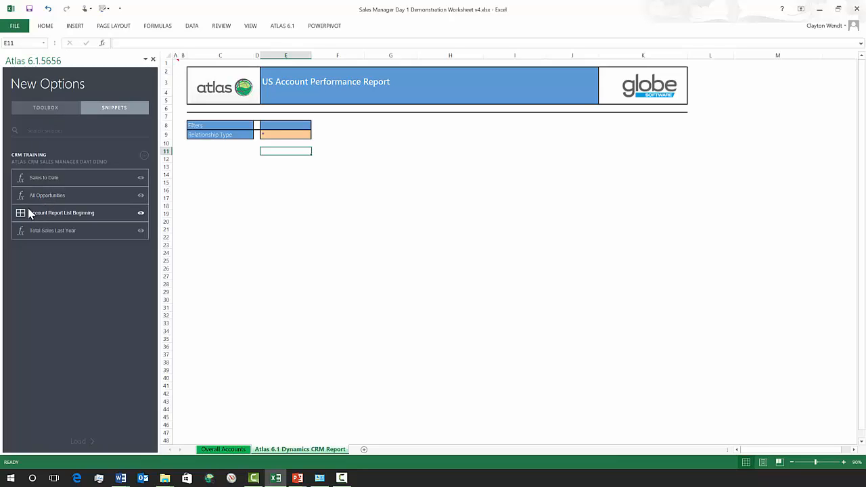
{"action": "left_click_drag", "start_coordinate": [37, 220], "coordinate": [282, 155]}
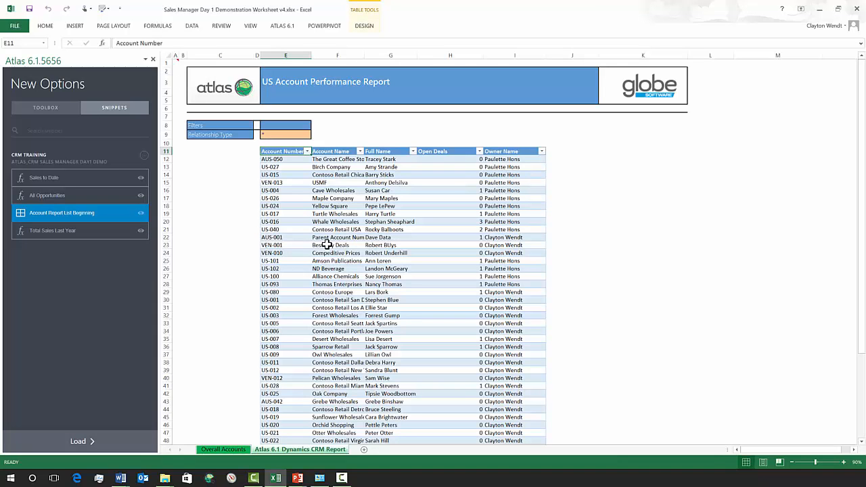
{"action": "left_click", "coordinate": [153, 60]}
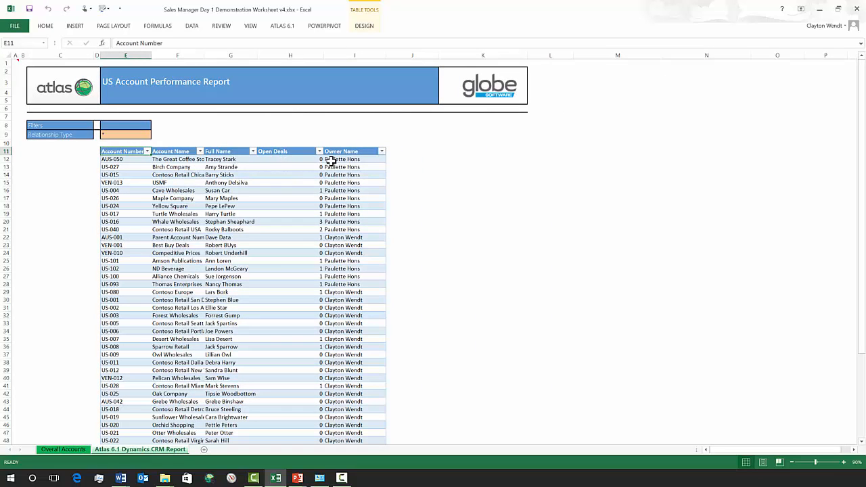
Sort the account table by Account Number from A to Z.
{"action": "scroll", "coordinate": [322, 181], "scroll_direction": "down", "scroll_amount": 2}
{"action": "scroll", "coordinate": [322, 181], "scroll_direction": "down", "scroll_amount": 3}
{"action": "scroll", "coordinate": [322, 182], "scroll_direction": "up", "scroll_amount": 8}
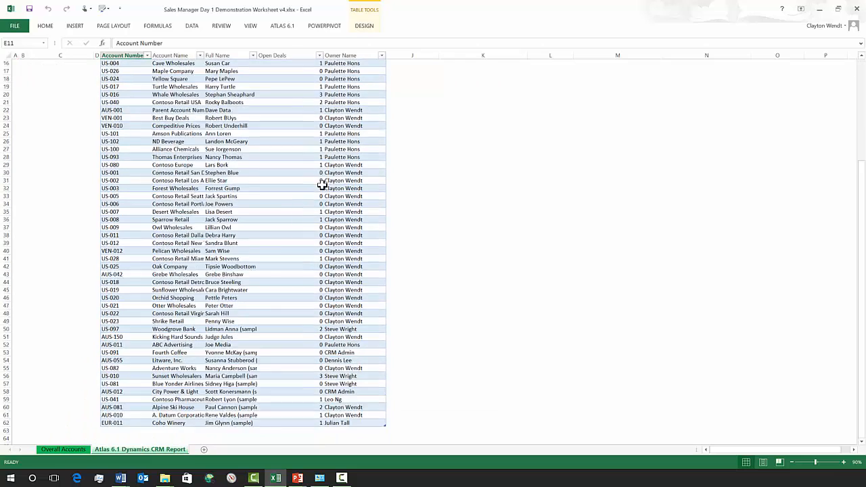
{"action": "left_click", "coordinate": [147, 151]}
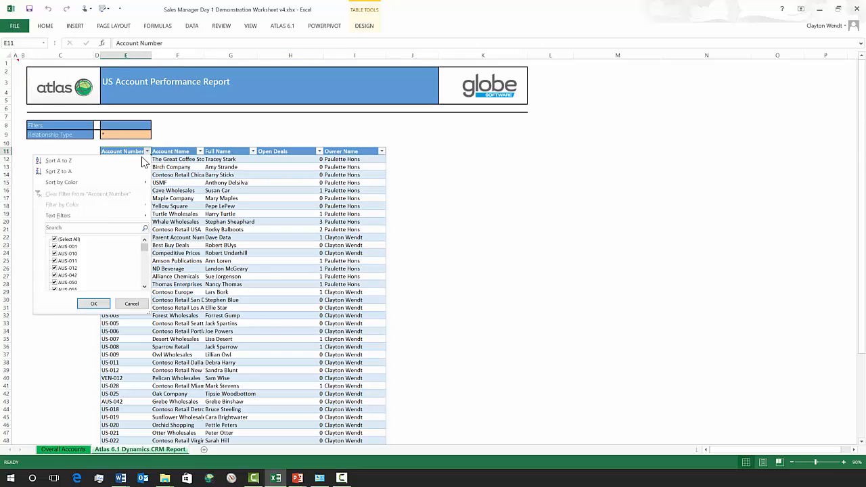
{"action": "left_click", "coordinate": [61, 160]}
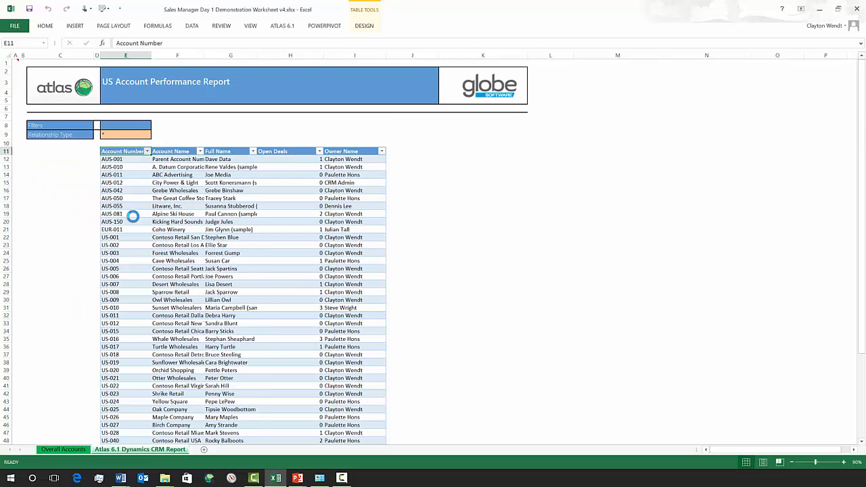
{"action": "left_click", "coordinate": [221, 245]}
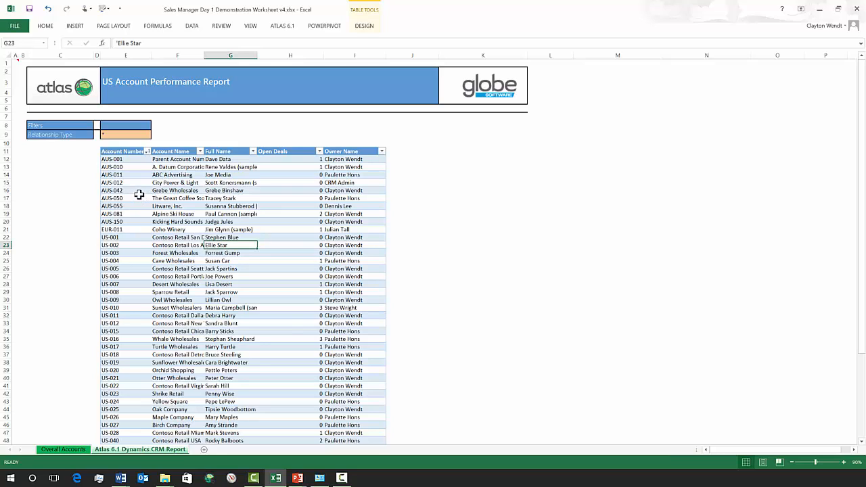
Add the Annual Revenue (Base) and Open Revenue (Base) fields to the account table's data in the Atlas Inspector.
{"action": "left_click", "coordinate": [127, 152]}
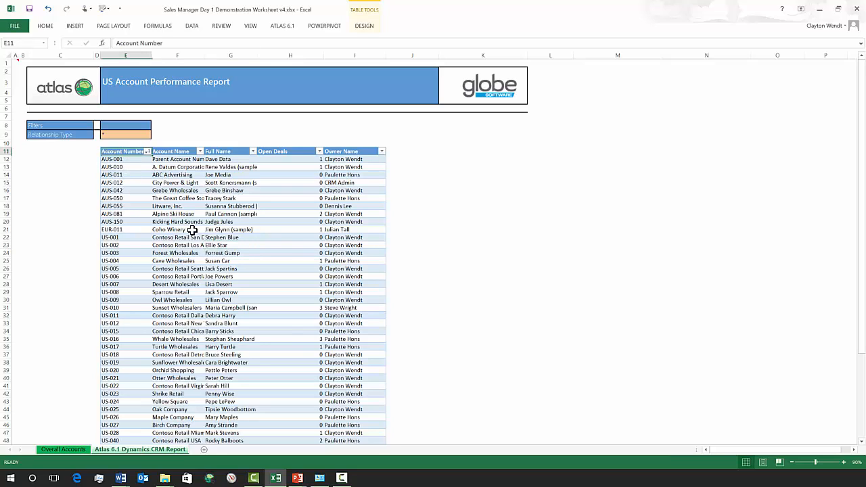
{"action": "left_click", "coordinate": [282, 25]}
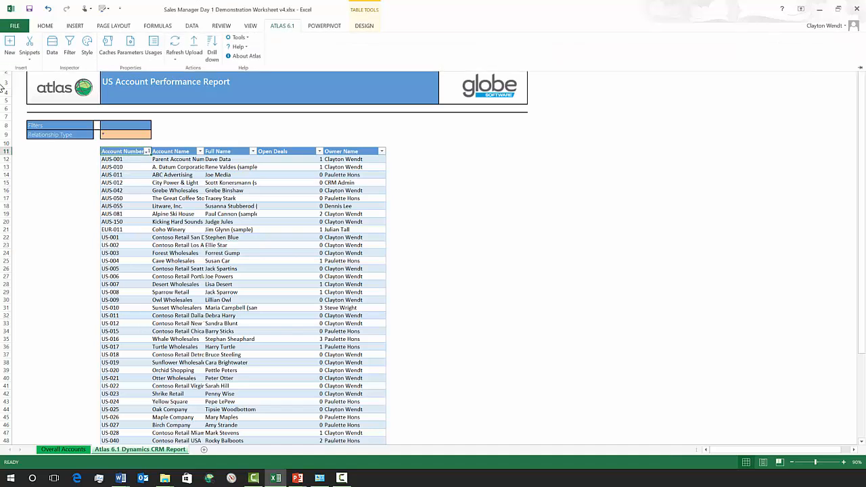
{"action": "left_click", "coordinate": [52, 46]}
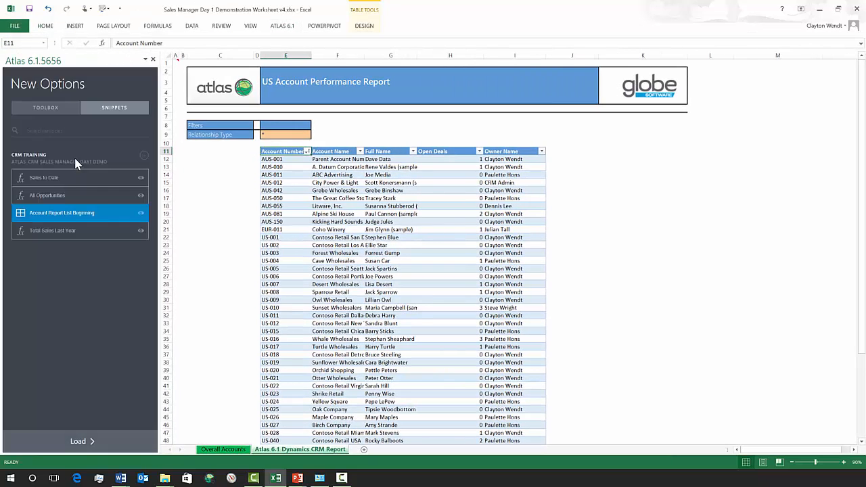
{"action": "left_click", "coordinate": [129, 170]}
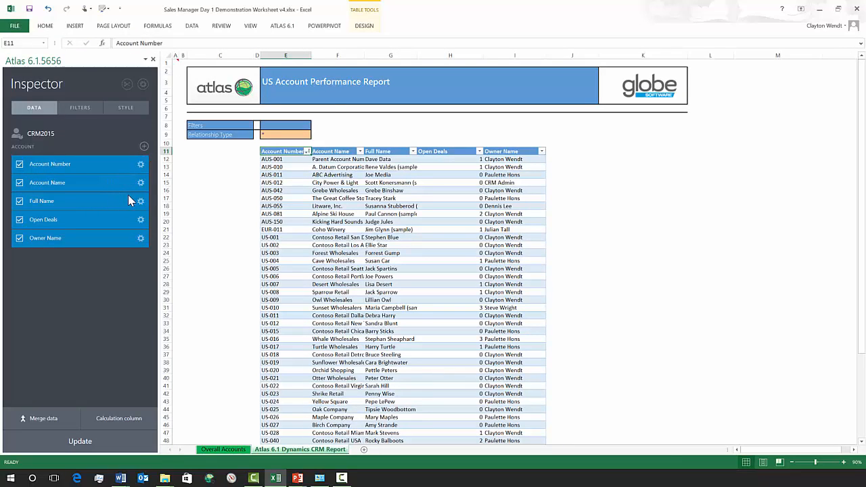
{"action": "left_click", "coordinate": [144, 146]}
{"action": "left_click", "coordinate": [215, 143]}
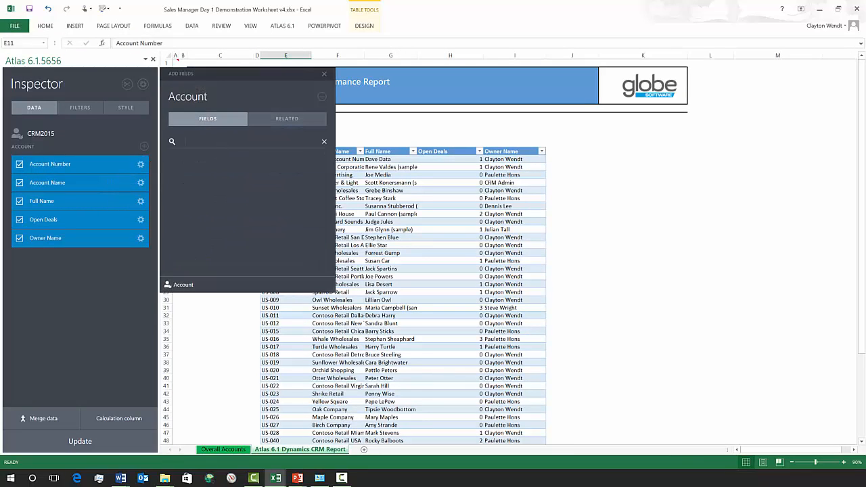
{"action": "type", "text": "re"}
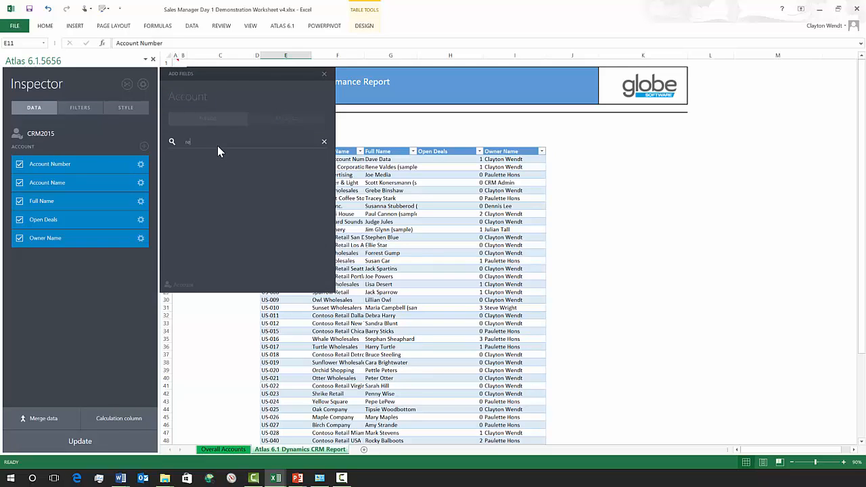
{"action": "type", "text": "v"}
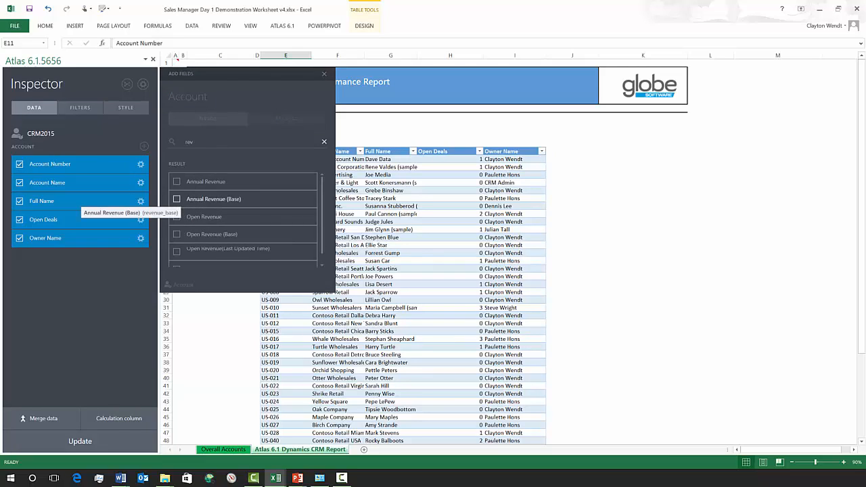
{"action": "left_click", "coordinate": [177, 199]}
{"action": "left_click", "coordinate": [176, 234]}
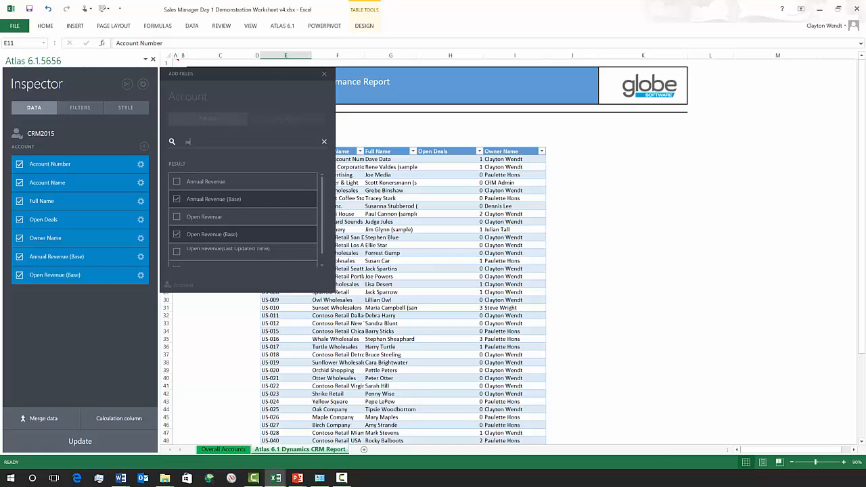
Add the Relationship Type field to the account table and update the report with the new columns.
{"action": "type", "text": "la"}
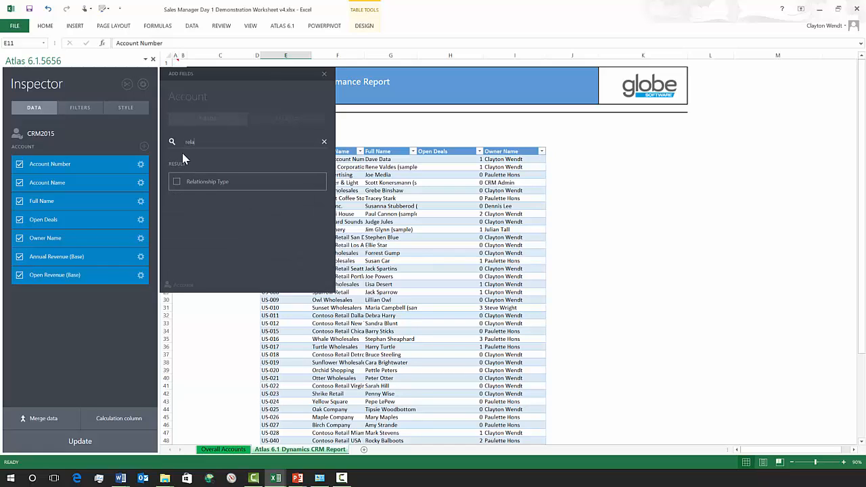
{"action": "left_click", "coordinate": [177, 181]}
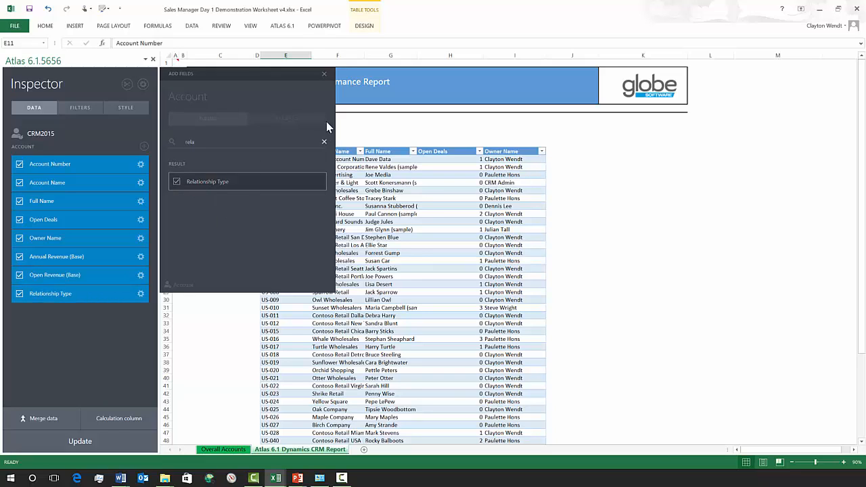
{"action": "left_click", "coordinate": [324, 73]}
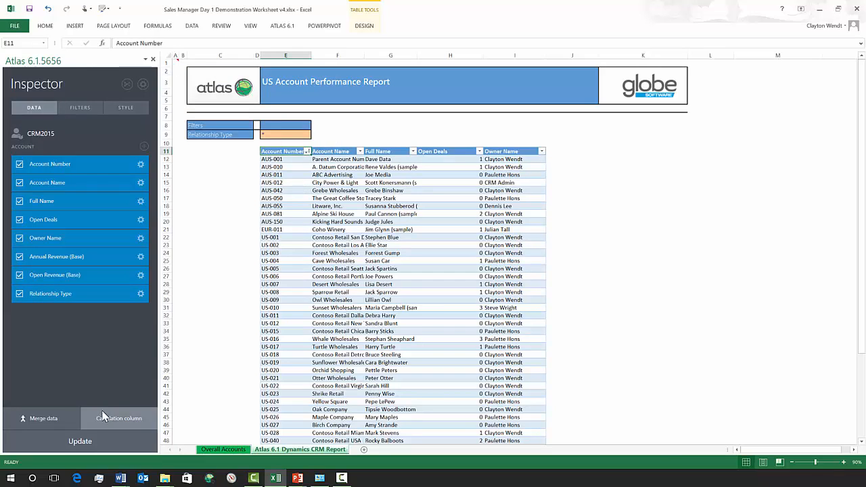
{"action": "left_click", "coordinate": [79, 441]}
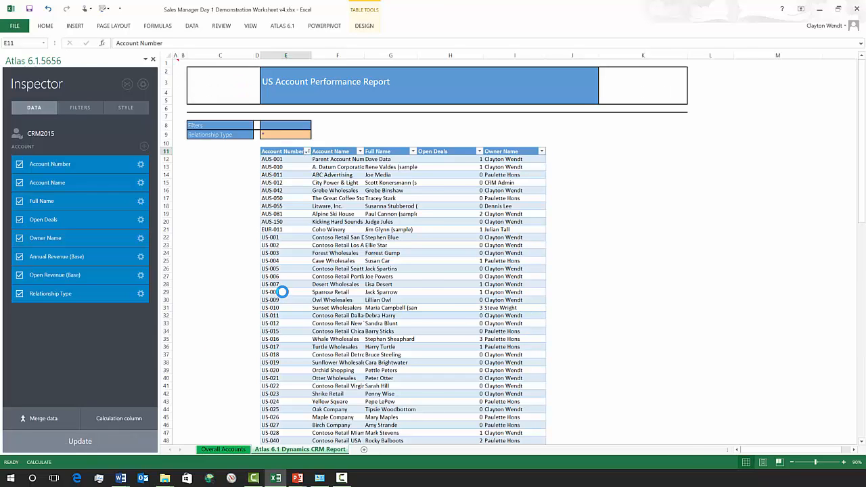
{"action": "left_click", "coordinate": [153, 59]}
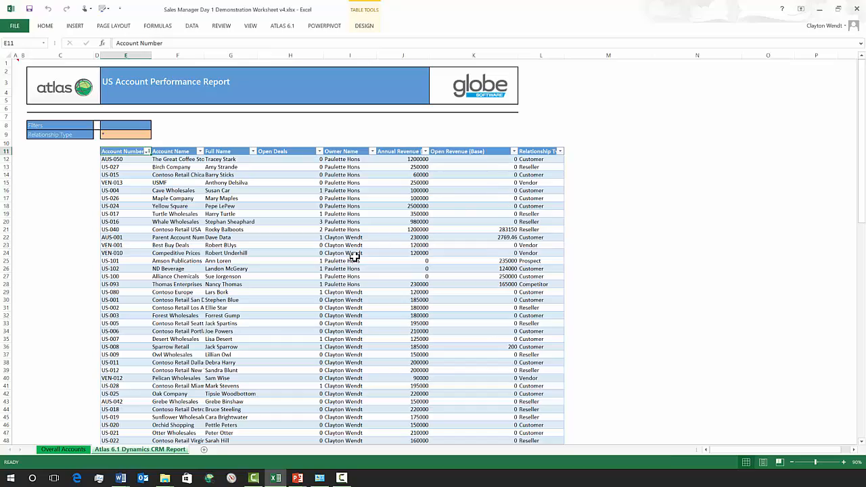
{"action": "scroll", "coordinate": [355, 256], "scroll_direction": "down", "scroll_amount": 7}
{"action": "scroll", "coordinate": [354, 256], "scroll_direction": "up", "scroll_amount": 7}
Add Relationship Type as a filter field for the account table in the Atlas Inspector.
{"action": "left_click", "coordinate": [282, 27]}
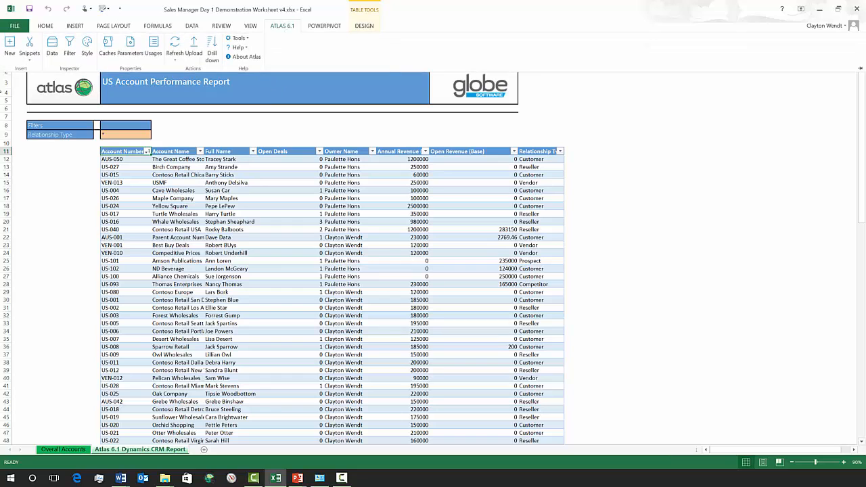
{"action": "left_click", "coordinate": [68, 52]}
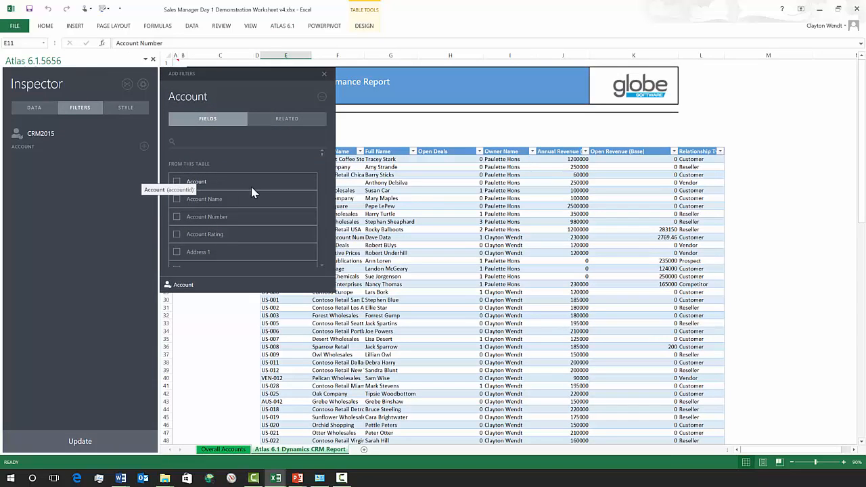
{"action": "scroll", "coordinate": [292, 195], "scroll_direction": "down", "scroll_amount": 1}
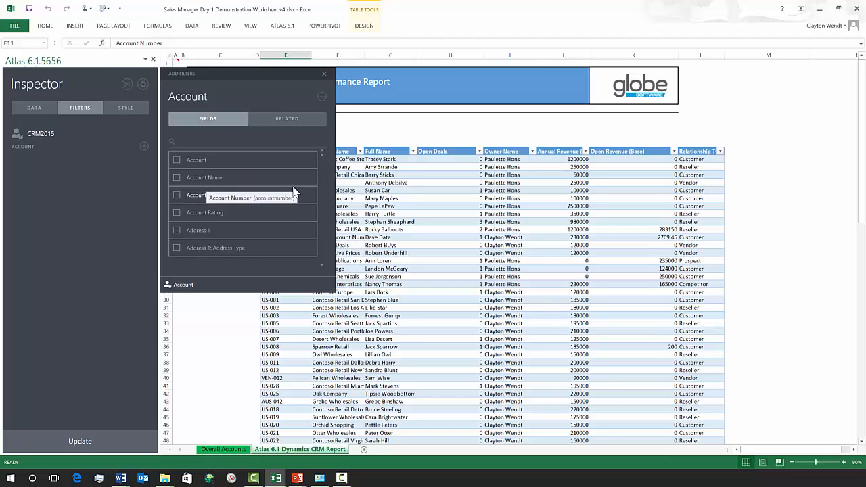
{"action": "scroll", "coordinate": [293, 193], "scroll_direction": "up", "scroll_amount": 1}
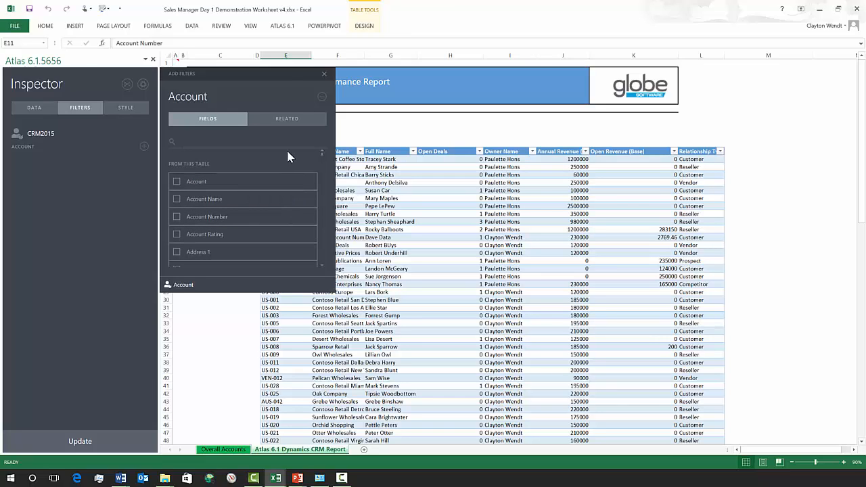
{"action": "left_click", "coordinate": [265, 143]}
{"action": "type", "text": "re"}
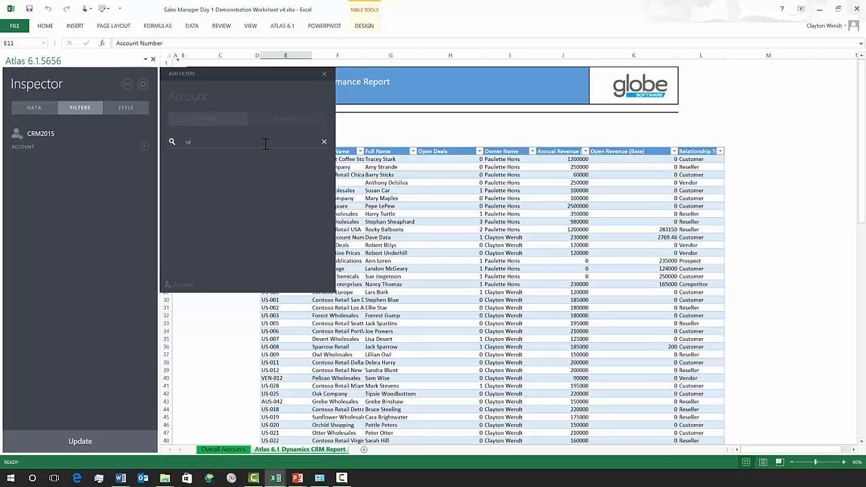
{"action": "type", "text": "l"}
{"action": "left_click", "coordinate": [177, 182]}
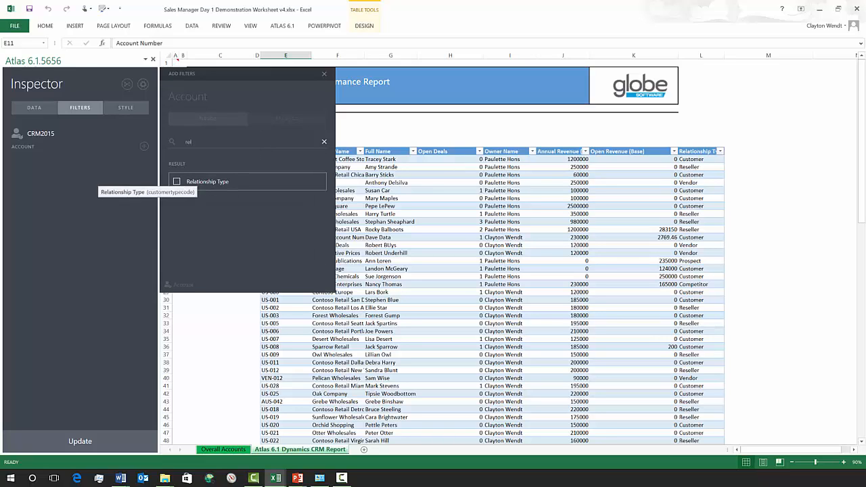
{"action": "left_click", "coordinate": [324, 75]}
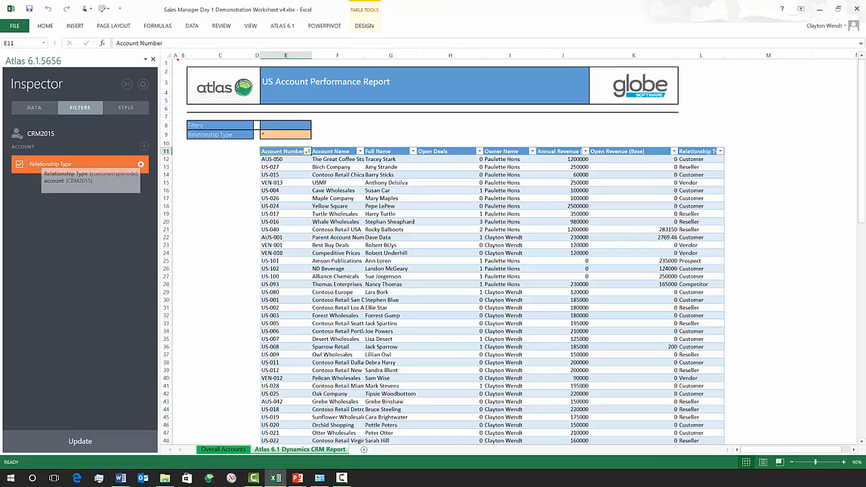
Link the Relationship Type filter to cell E9 as =$E$9 and update the account report.
{"action": "left_click", "coordinate": [141, 164]}
{"action": "left_click", "coordinate": [280, 175]}
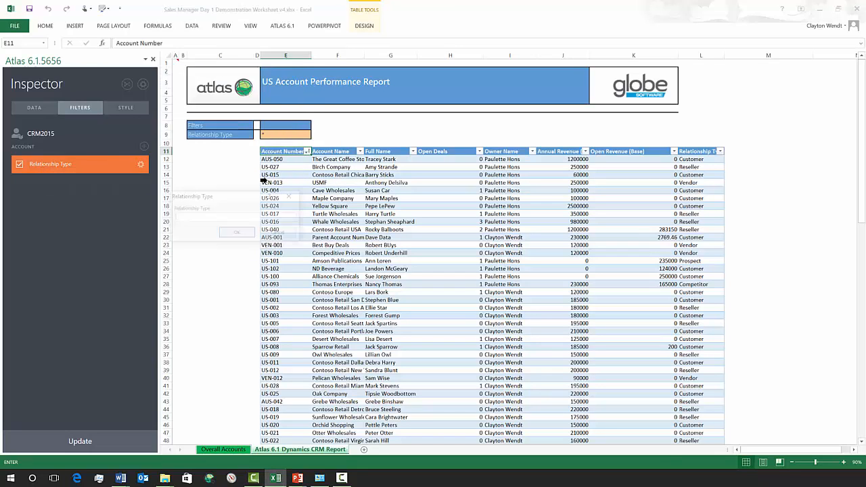
{"action": "left_click", "coordinate": [284, 133]}
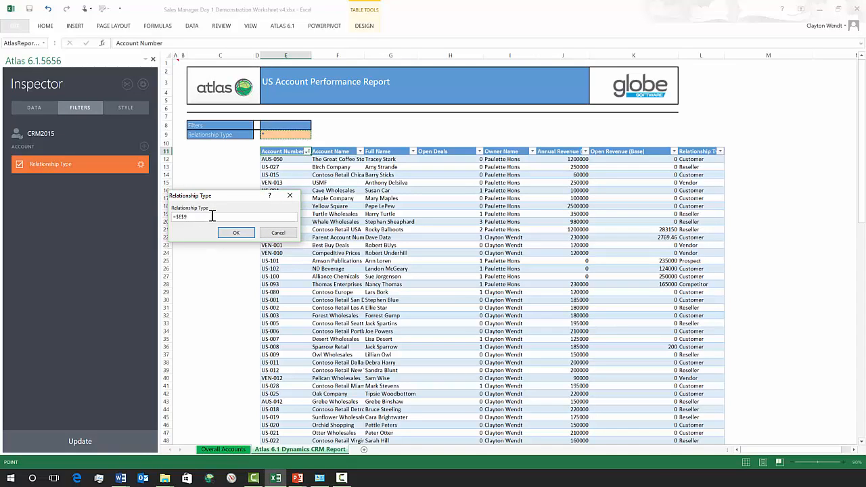
{"action": "left_click", "coordinate": [242, 234]}
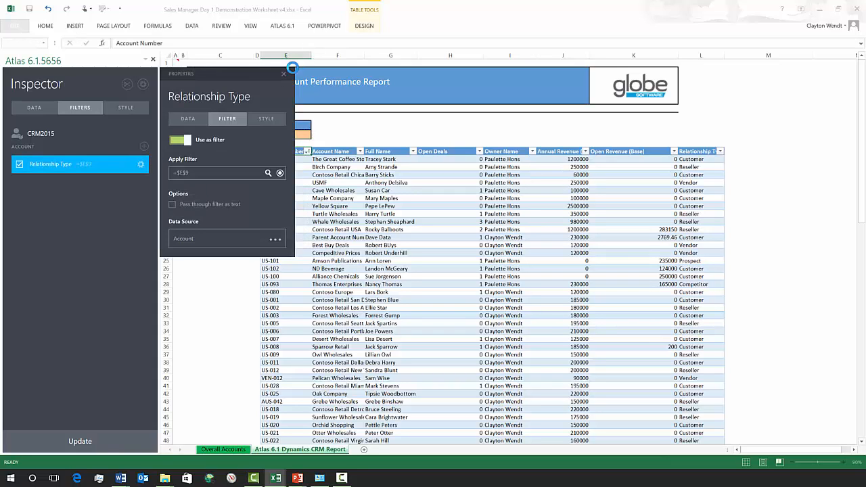
{"action": "left_click", "coordinate": [284, 74]}
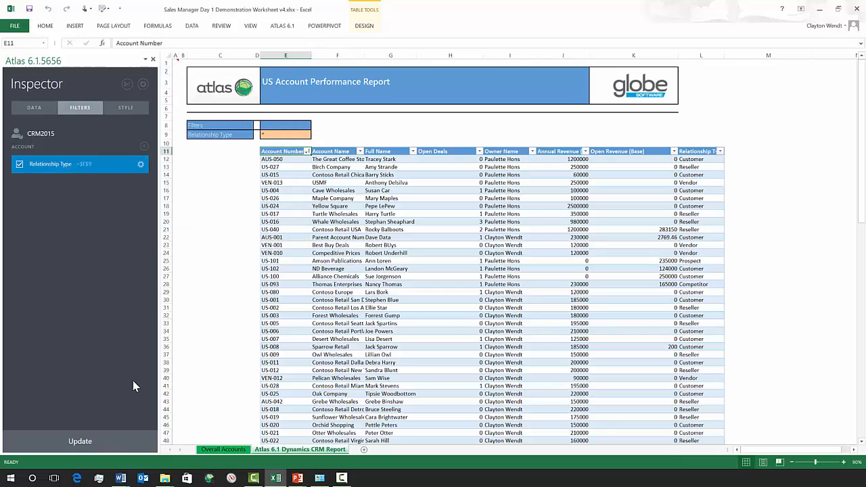
{"action": "left_click", "coordinate": [80, 440]}
{"action": "left_click", "coordinate": [153, 60]}
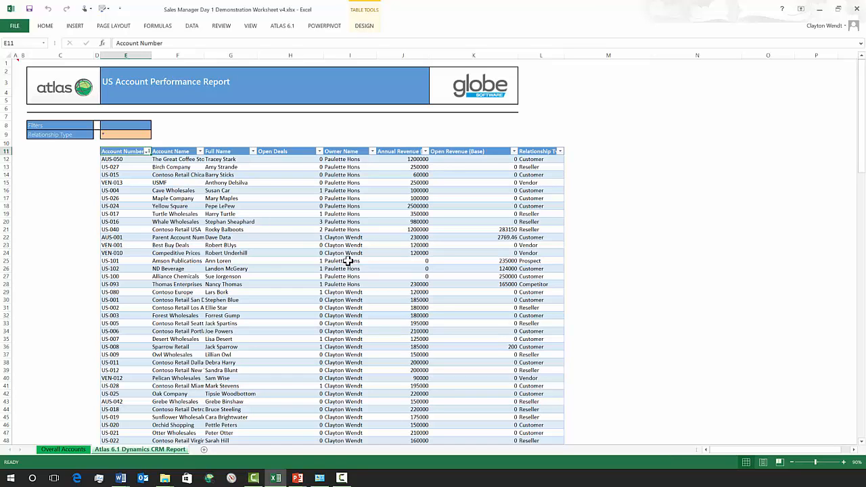
Use the lookup on cell E9 to filter the report by Customer and switch the selection to Reseller.
{"action": "left_click", "coordinate": [127, 135]}
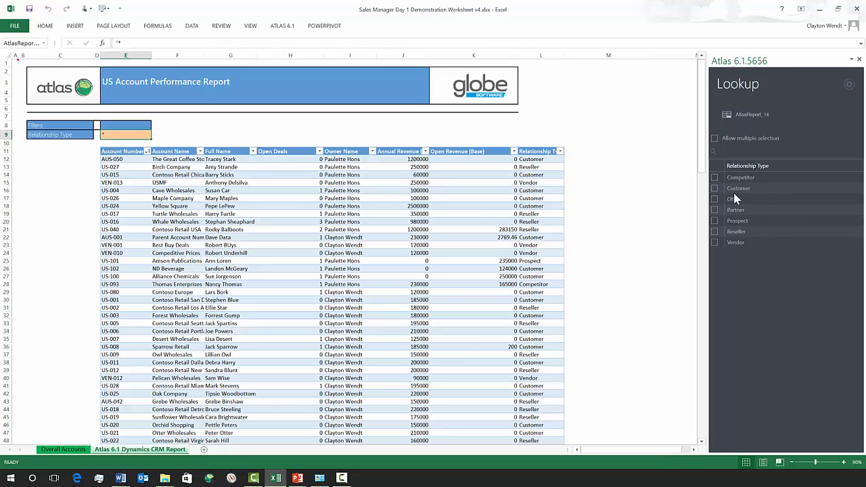
{"action": "left_click", "coordinate": [715, 189]}
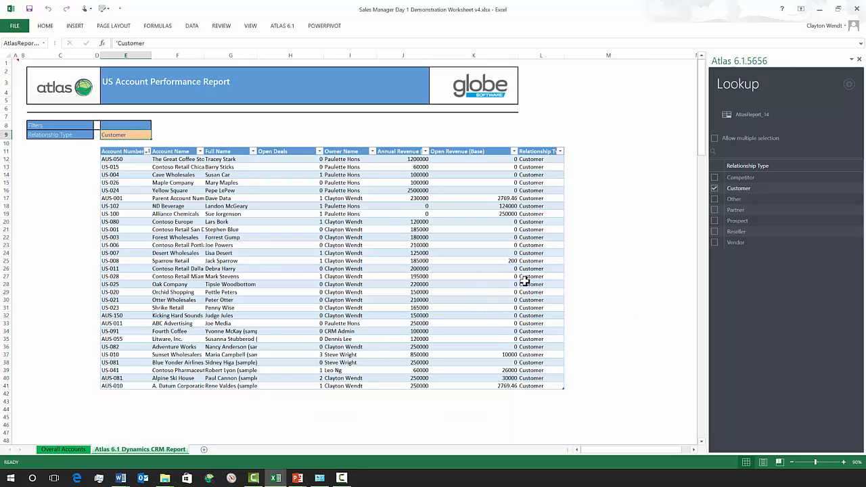
{"action": "left_click", "coordinate": [715, 232]}
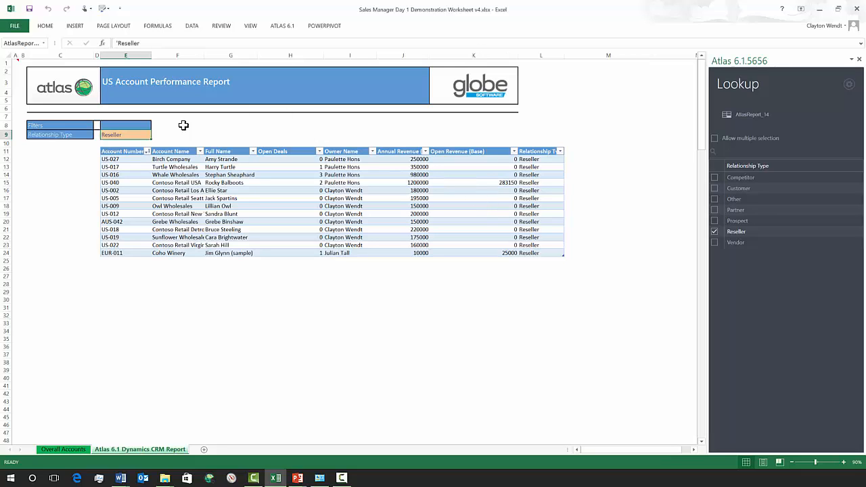
Enter Customer directly in the Relationship Type filter cell E9.
{"action": "left_click", "coordinate": [128, 135]}
{"action": "type", "text": "Cuns"}
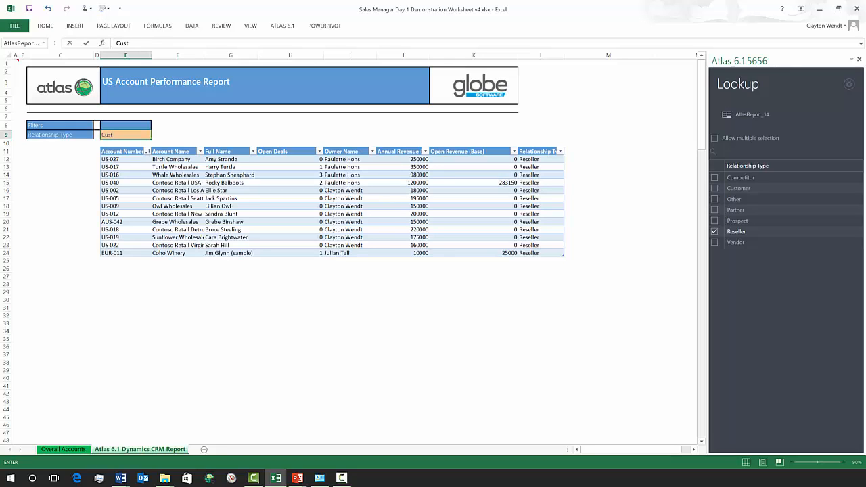
{"action": "type", "text": "omer"}
{"action": "key", "text": "Return"}
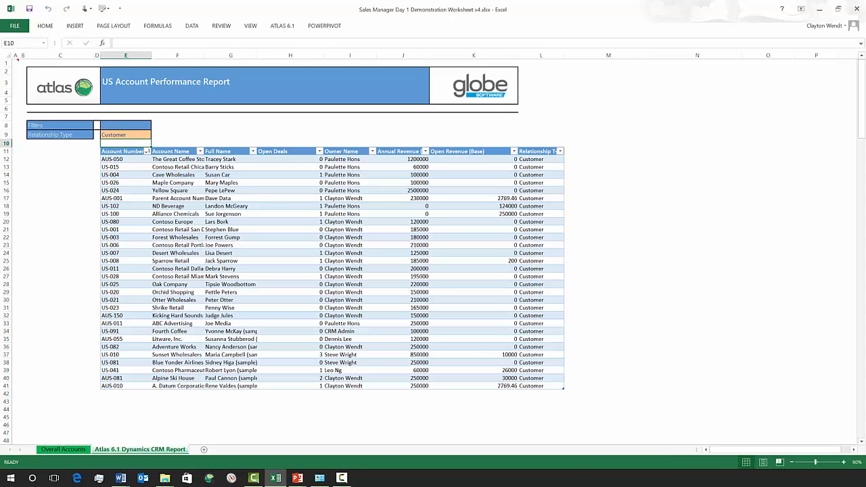
Allow multiple selection in the Relationship Type lookup and apply both Customer and Reseller to cell E9, checking the filtered account list.
{"action": "left_click", "coordinate": [131, 136]}
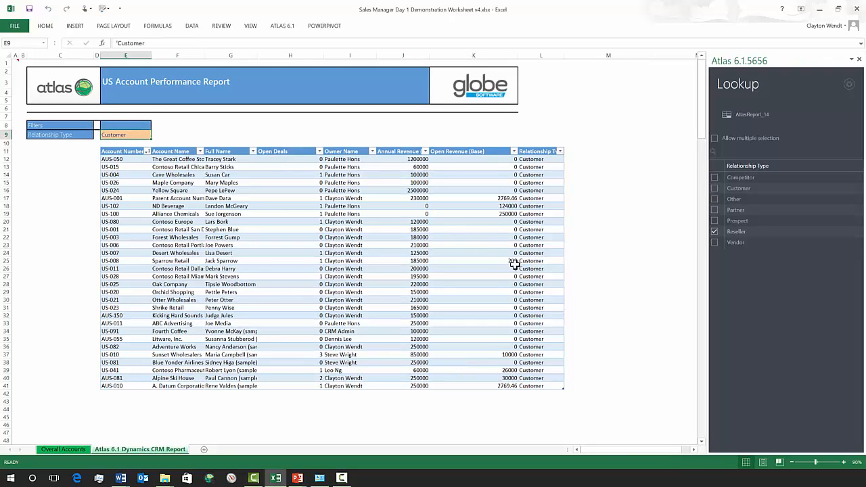
{"action": "left_click", "coordinate": [715, 138]}
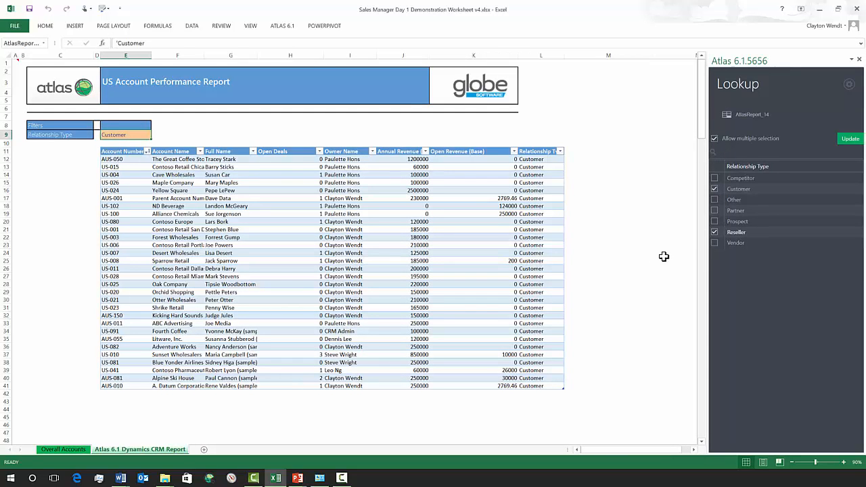
{"action": "left_click", "coordinate": [849, 141]}
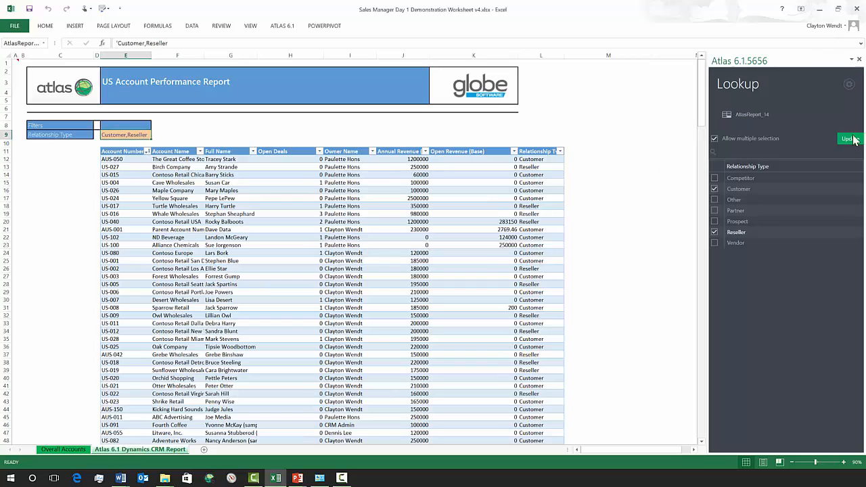
{"action": "left_click", "coordinate": [859, 60]}
{"action": "scroll", "coordinate": [622, 202], "scroll_direction": "down", "scroll_amount": 1}
{"action": "scroll", "coordinate": [622, 202], "scroll_direction": "down", "scroll_amount": 1}
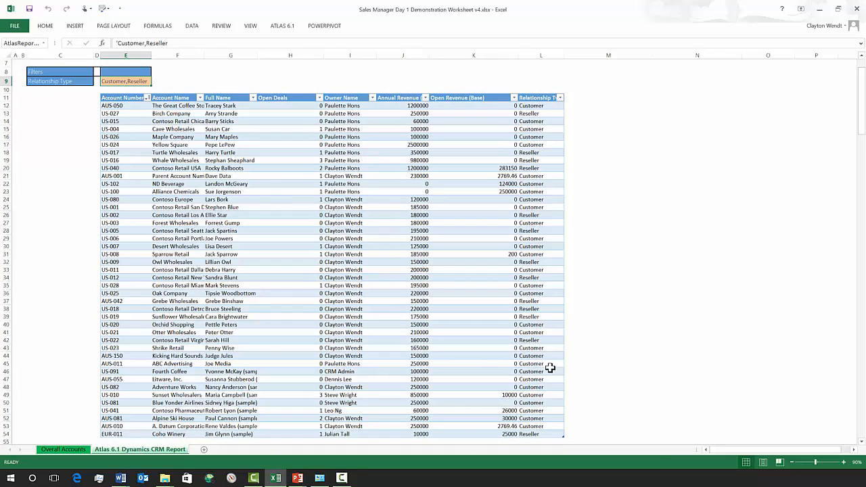
{"action": "scroll", "coordinate": [550, 368], "scroll_direction": "up", "scroll_amount": 2}
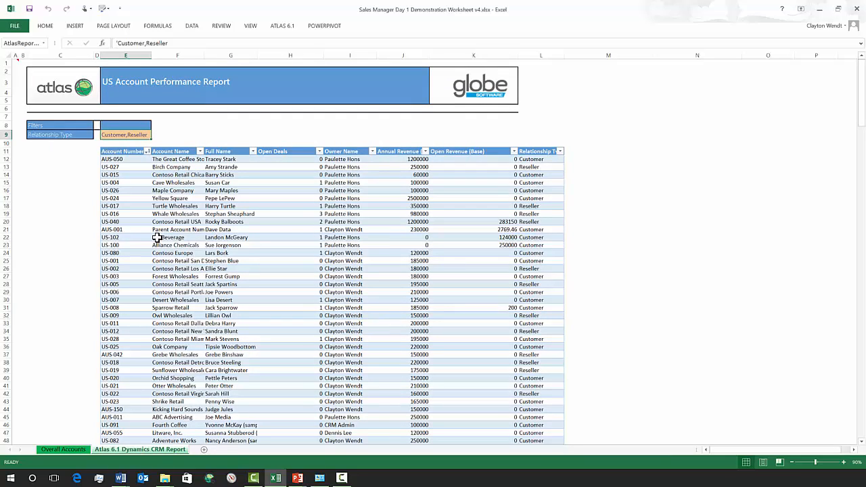
Open the Atlas Inspector for the account report table at its Account Number header and show the data fields.
{"action": "left_click_drag", "start_coordinate": [108, 151], "coordinate": [559, 151]}
{"action": "left_click", "coordinate": [114, 152]}
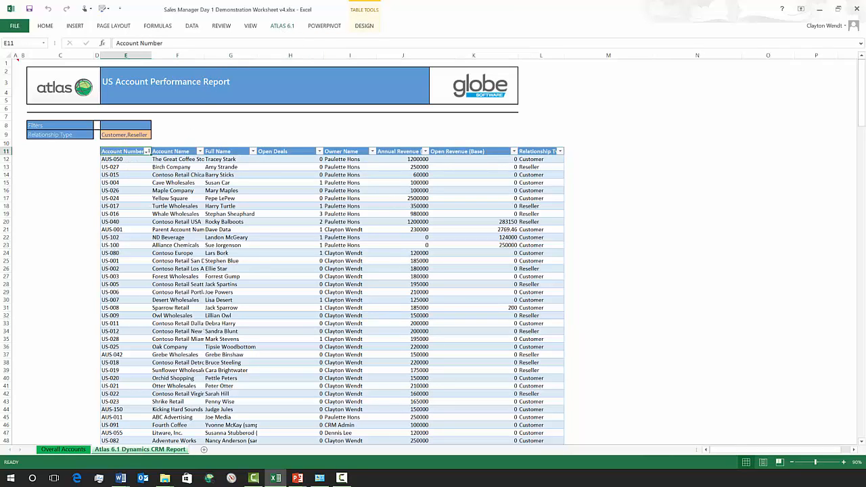
{"action": "left_click", "coordinate": [282, 26]}
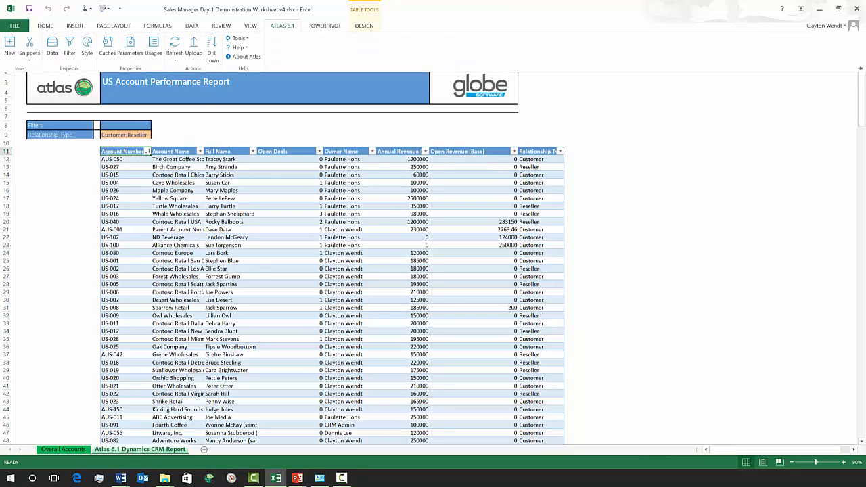
{"action": "left_click", "coordinate": [69, 46]}
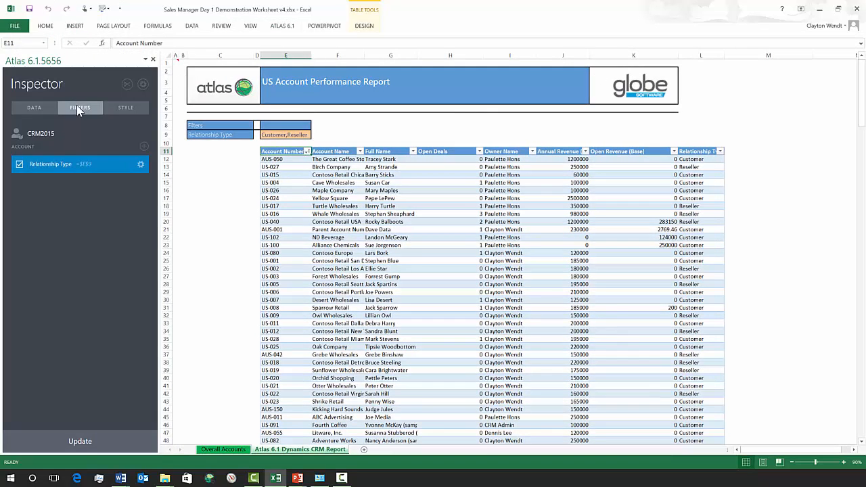
{"action": "left_click", "coordinate": [30, 108]}
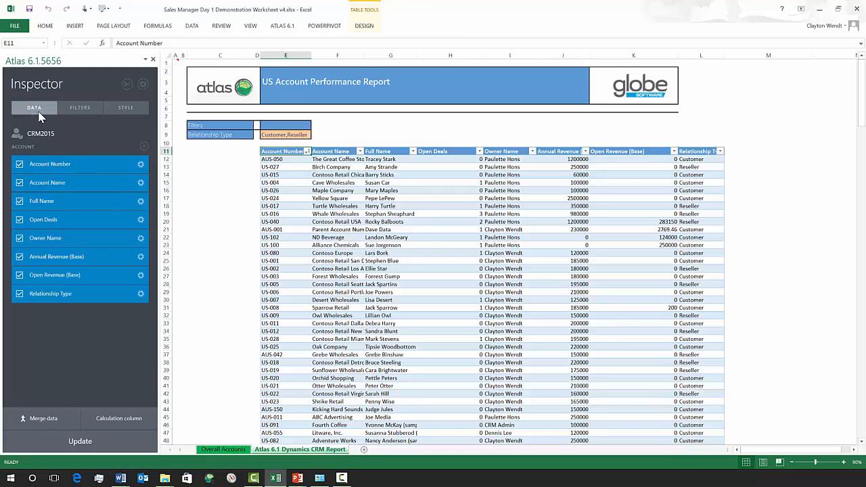
{"action": "left_click_drag", "start_coordinate": [45, 281], "coordinate": [49, 273]}
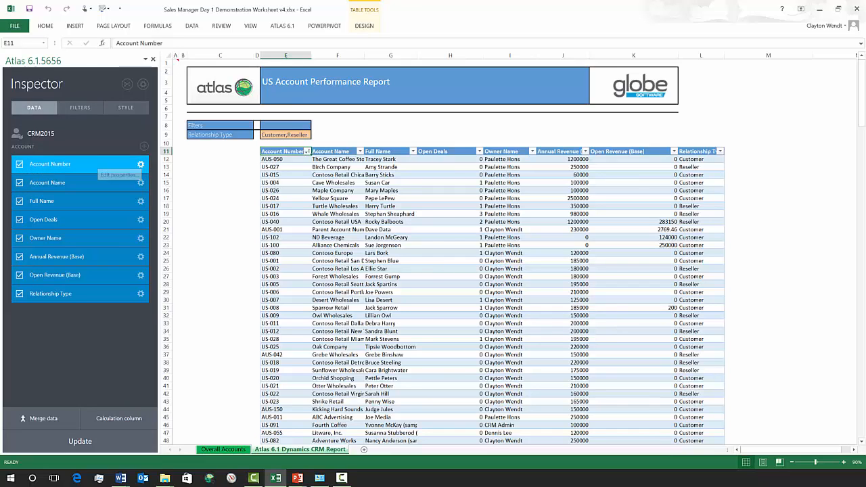
Use Account Number as a filter with the value US*, update the report, and look through the filtered accounts.
{"action": "left_click", "coordinate": [140, 164]}
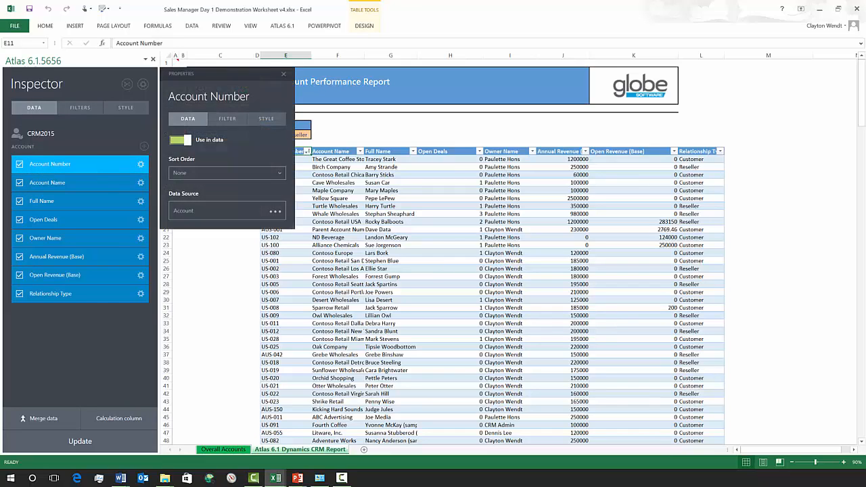
{"action": "left_click", "coordinate": [226, 119]}
{"action": "left_click", "coordinate": [184, 141]}
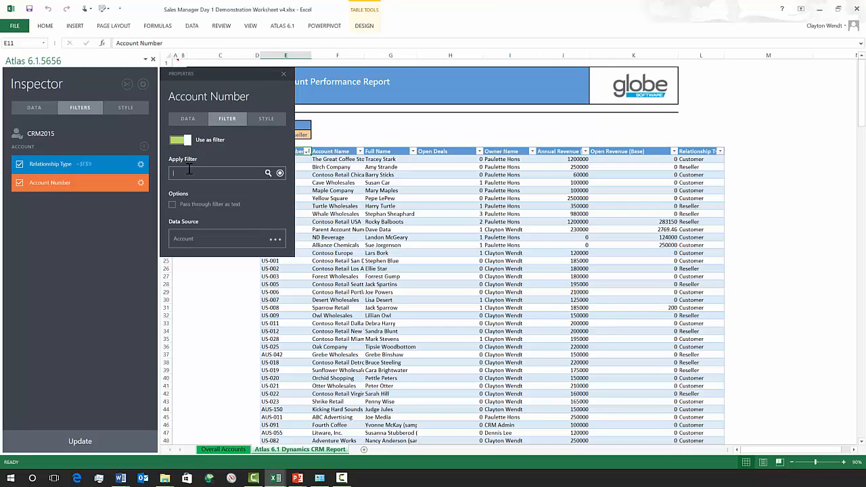
{"action": "left_click", "coordinate": [190, 171]}
{"action": "type", "text": "US"}
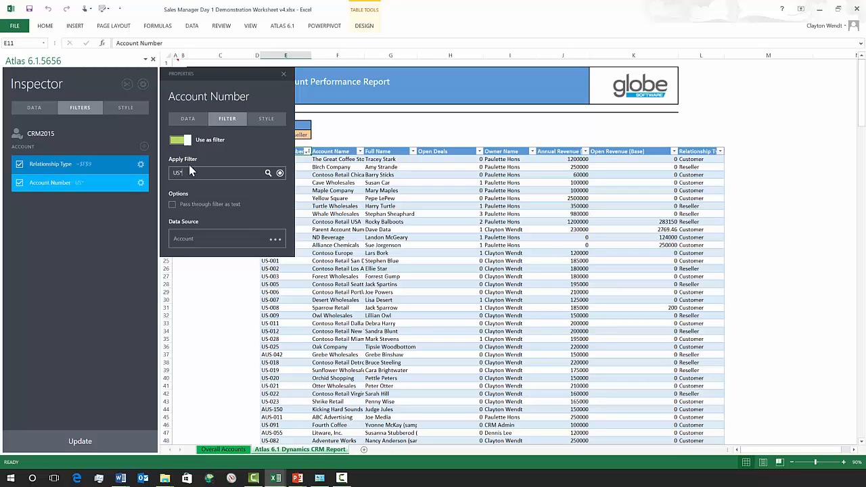
{"action": "type", "text": "*"}
{"action": "left_click", "coordinate": [284, 75]}
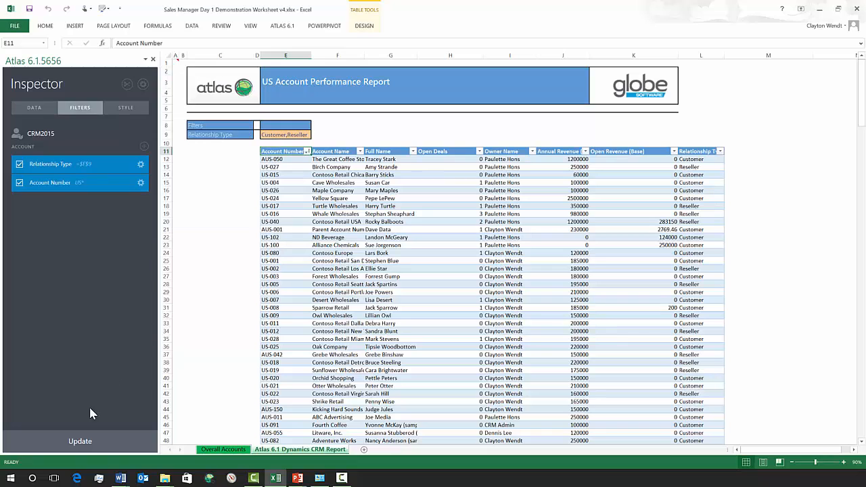
{"action": "left_click", "coordinate": [79, 441]}
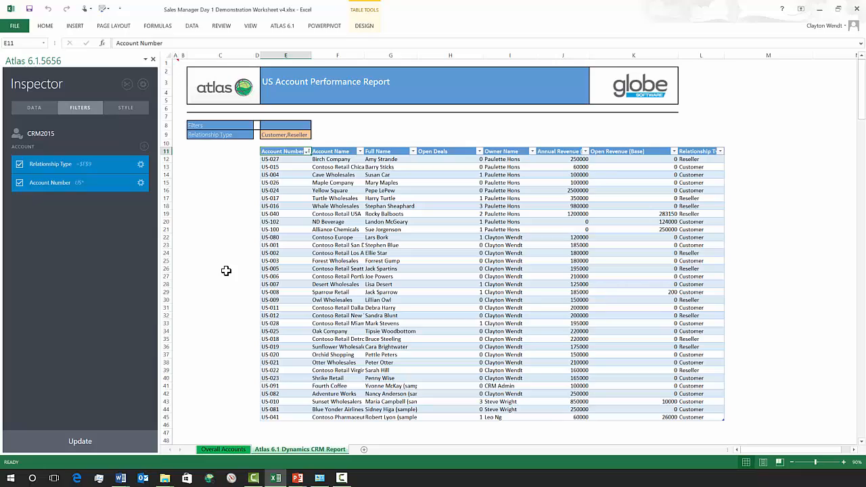
{"action": "left_click", "coordinate": [153, 59]}
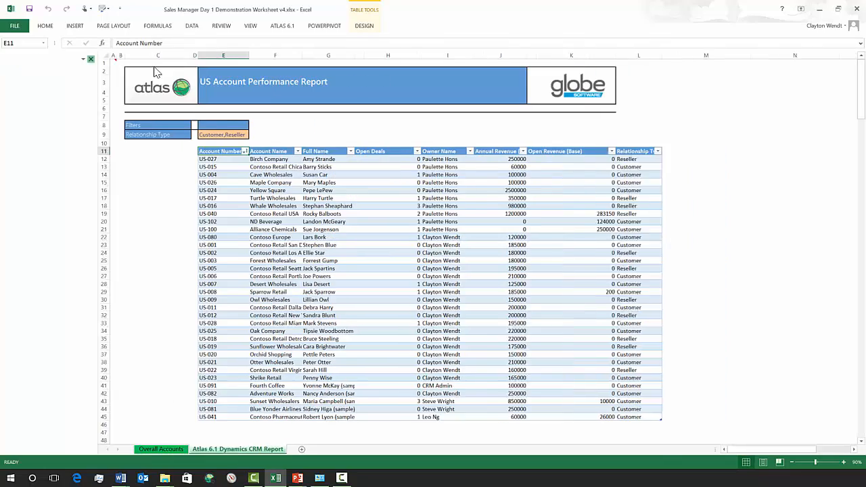
{"action": "scroll", "coordinate": [359, 238], "scroll_direction": "down", "scroll_amount": 4}
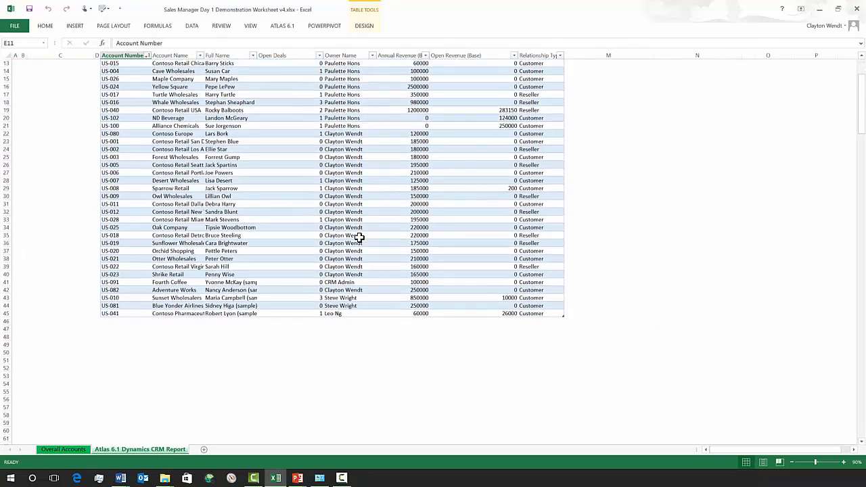
{"action": "scroll", "coordinate": [358, 238], "scroll_direction": "up", "scroll_amount": 4}
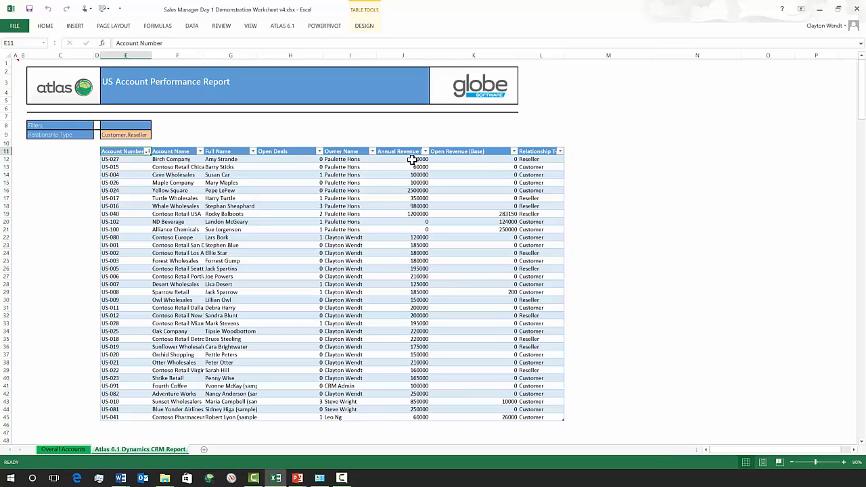
Format the first-row Annual Revenue and Open Revenue cells in comma style without decimals and refresh the report.
{"action": "left_click_drag", "start_coordinate": [408, 160], "coordinate": [448, 161]}
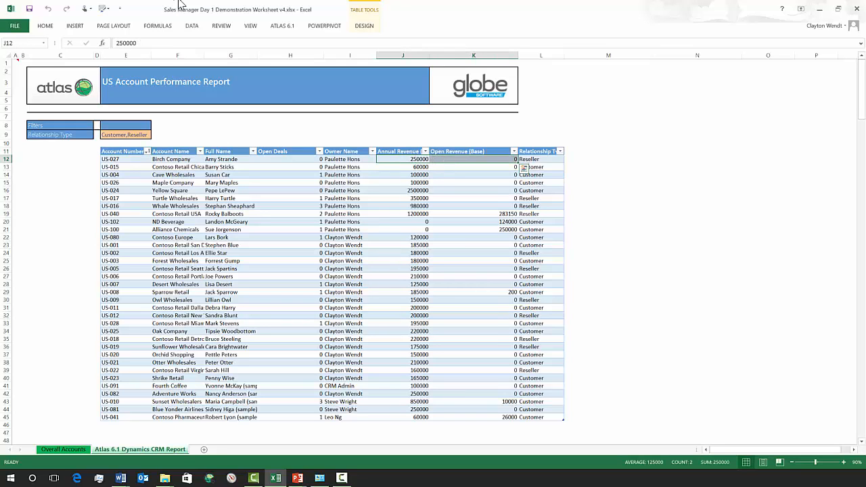
{"action": "left_click", "coordinate": [46, 26]}
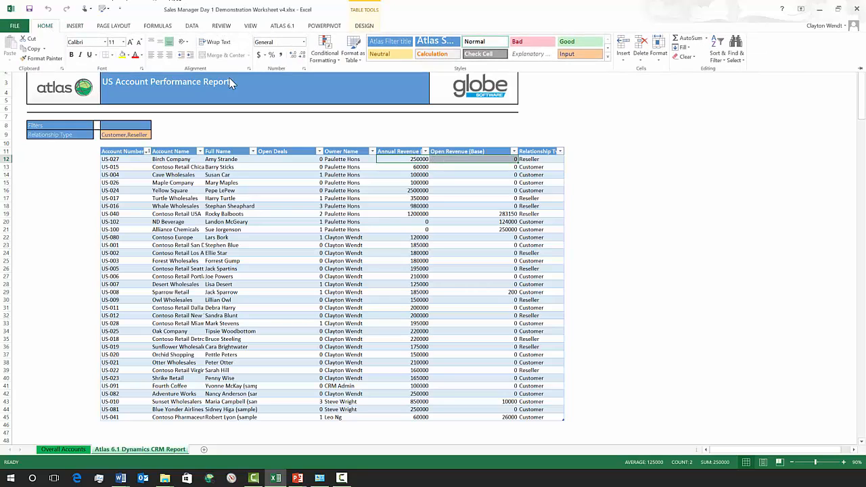
{"action": "left_click", "coordinate": [281, 55]}
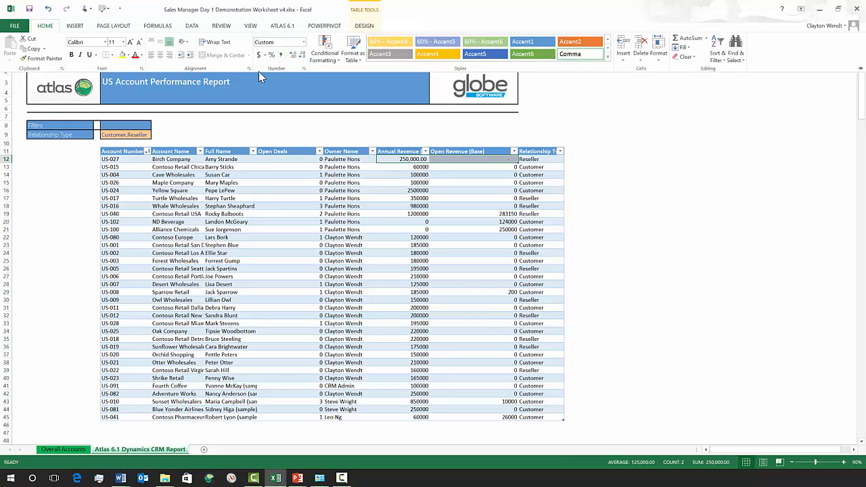
{"action": "left_click", "coordinate": [303, 56]}
{"action": "left_click", "coordinate": [303, 55]}
{"action": "left_click", "coordinate": [291, 29]}
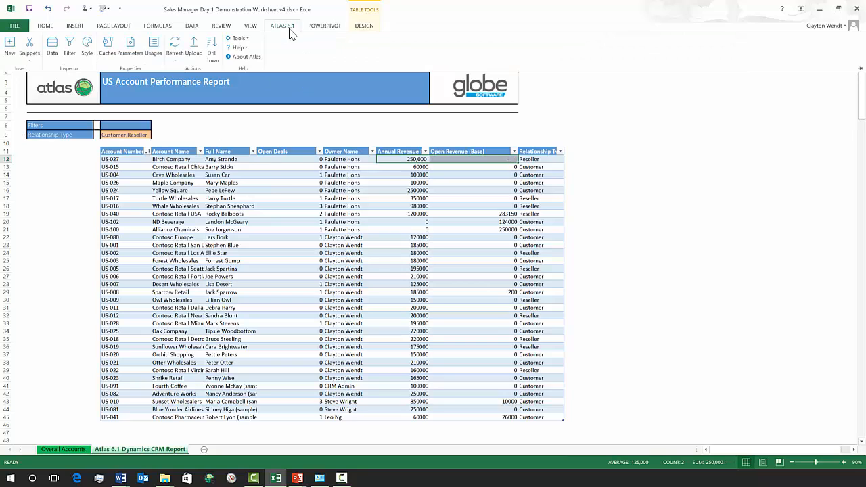
{"action": "left_click", "coordinate": [177, 47]}
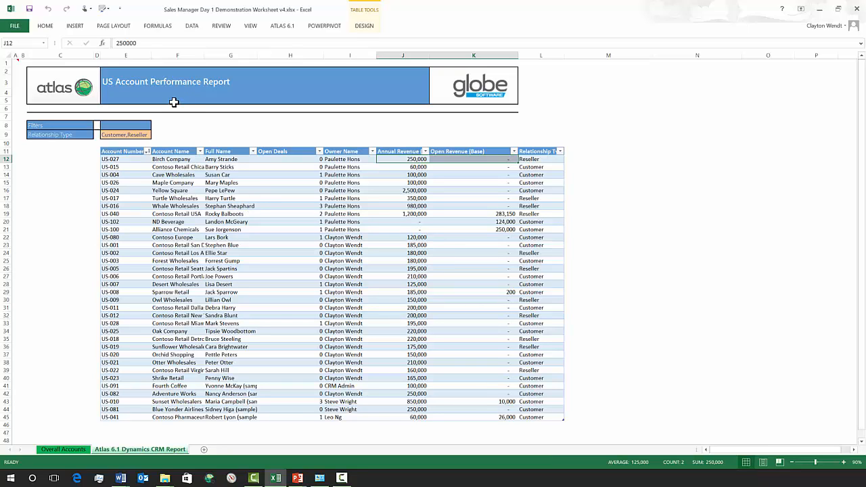
Reorder the report columns in the Inspector's style settings to Relationship Type, Open Revenue (Base), Annual Revenue (Base) after Owner Name, and update the report.
{"action": "left_click", "coordinate": [282, 26]}
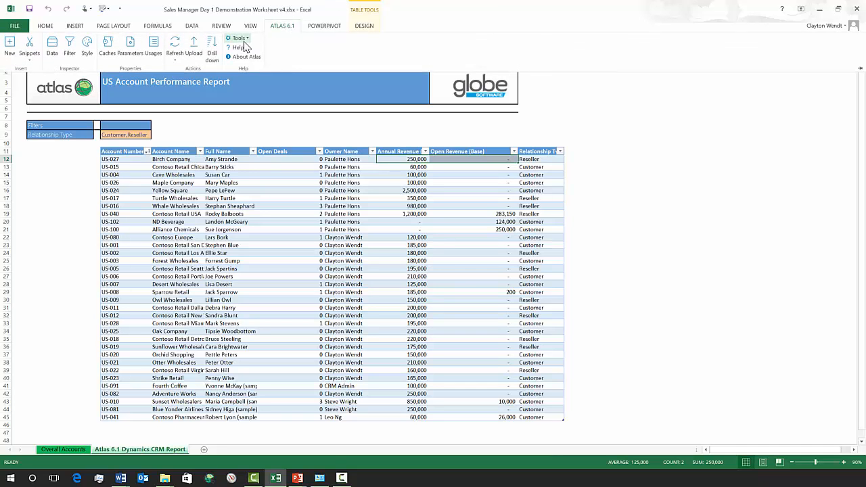
{"action": "left_click", "coordinate": [70, 47]}
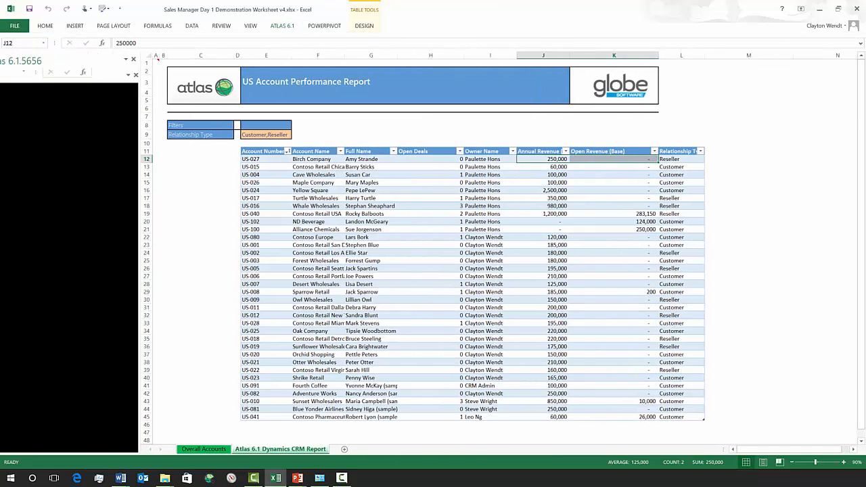
{"action": "left_click", "coordinate": [125, 107]}
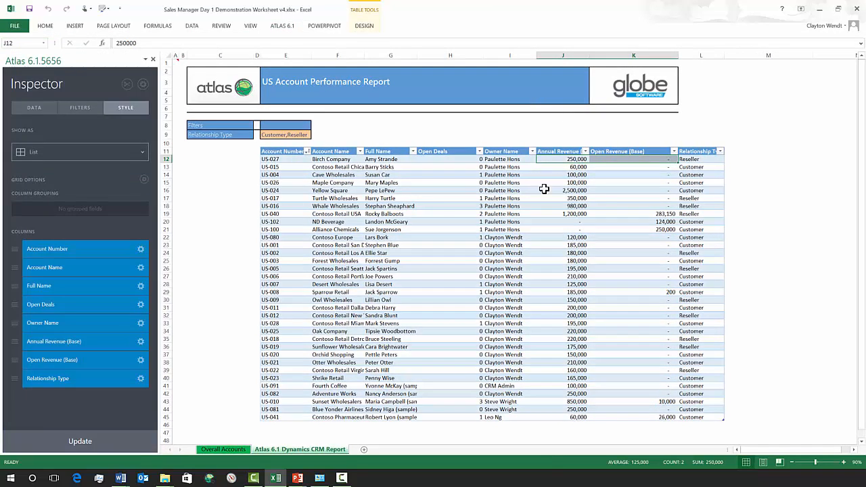
{"action": "left_click", "coordinate": [328, 174]}
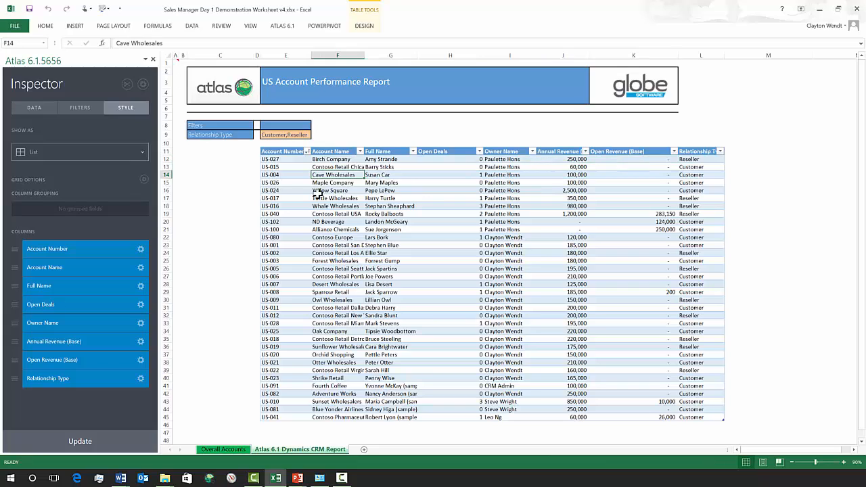
{"action": "left_click", "coordinate": [288, 158]}
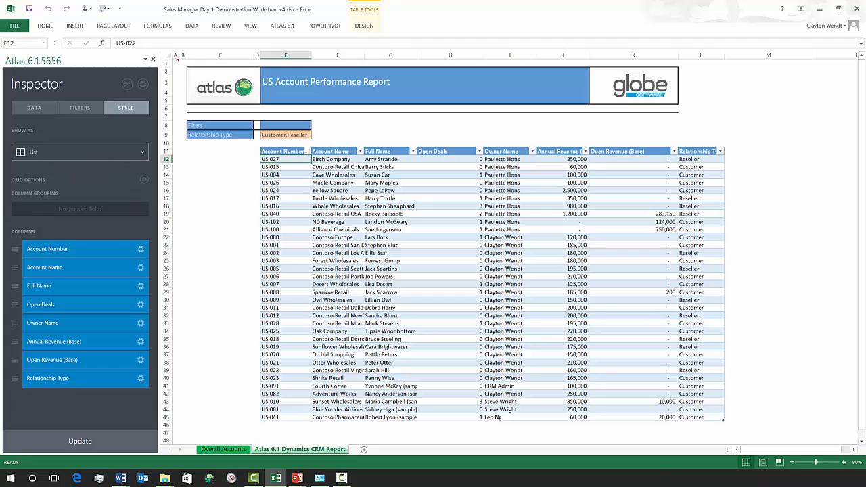
{"action": "left_click", "coordinate": [80, 152]}
{"action": "left_click", "coordinate": [79, 151]}
{"action": "mouse_move", "coordinate": [72, 384]}
{"action": "left_mouse_down"}
{"action": "mouse_move", "coordinate": [65, 358]}
{"action": "mouse_move", "coordinate": [59, 399]}
{"action": "mouse_move", "coordinate": [66, 387]}
{"action": "left_mouse_up"}
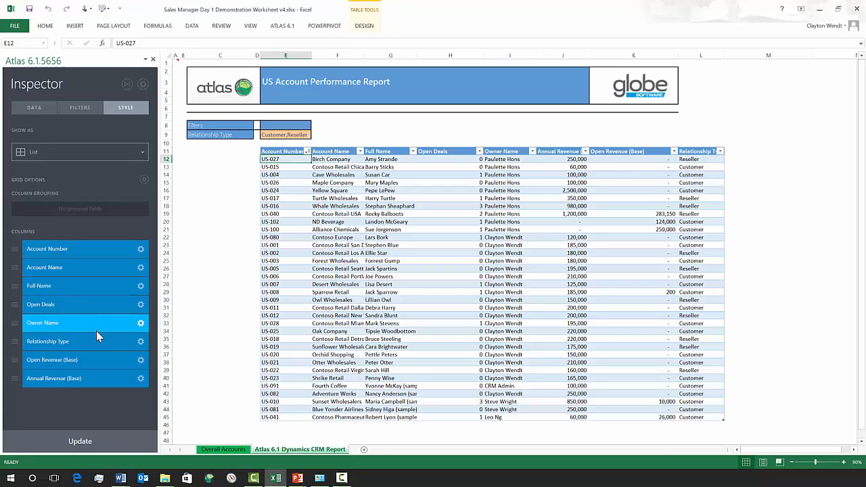
{"action": "left_click", "coordinate": [76, 442]}
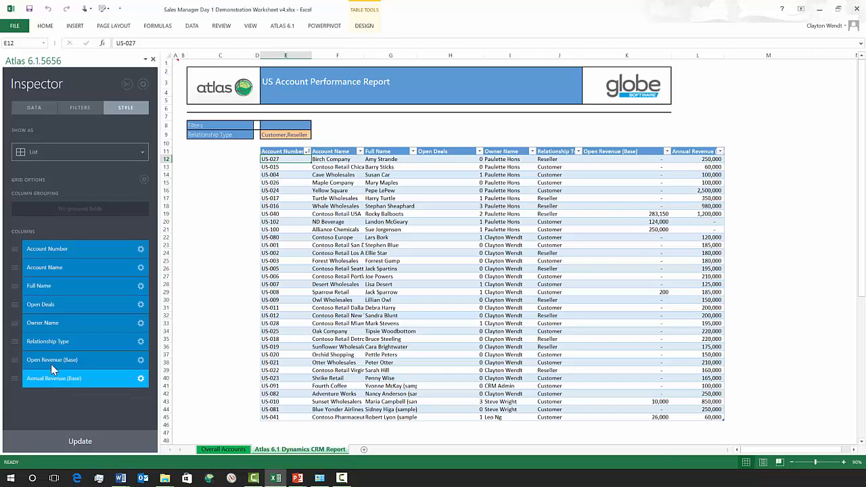
Set the table total of the Account Name column to Count.
{"action": "left_click", "coordinate": [140, 269]}
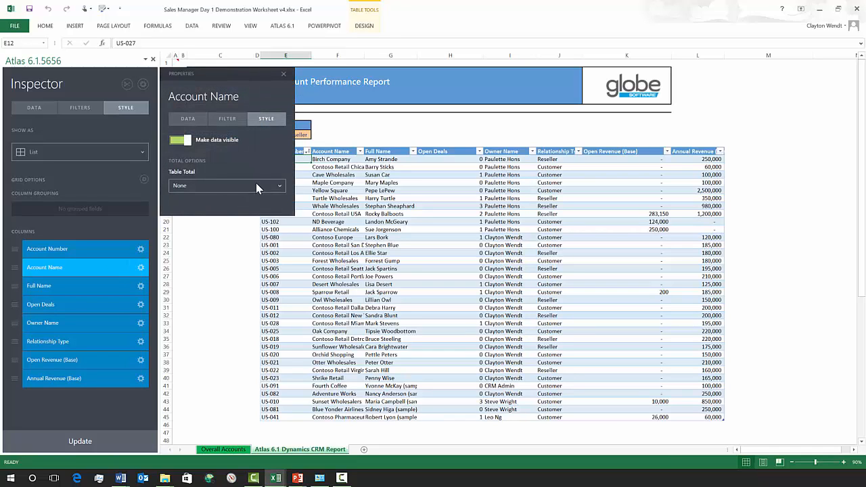
{"action": "left_click", "coordinate": [281, 186]}
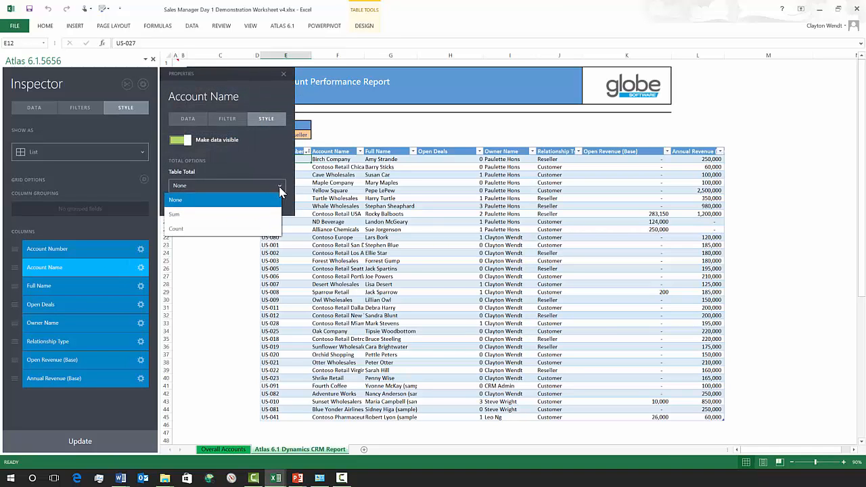
{"action": "left_click", "coordinate": [194, 229]}
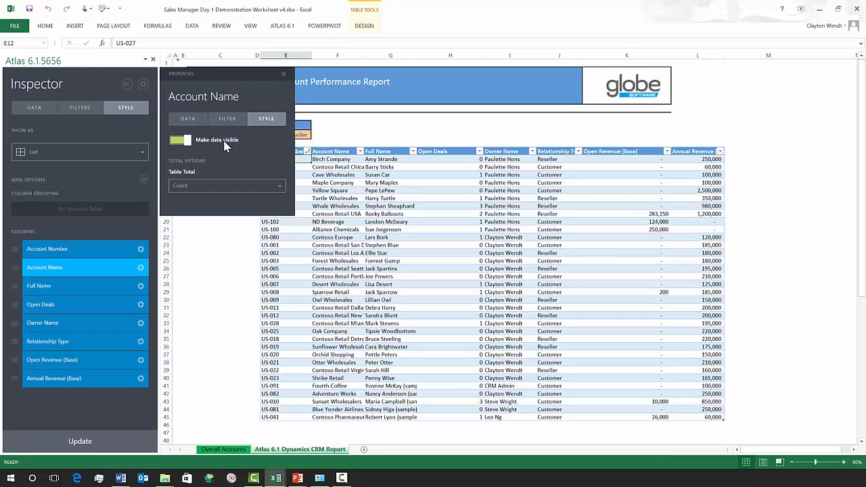
{"action": "left_click", "coordinate": [284, 73]}
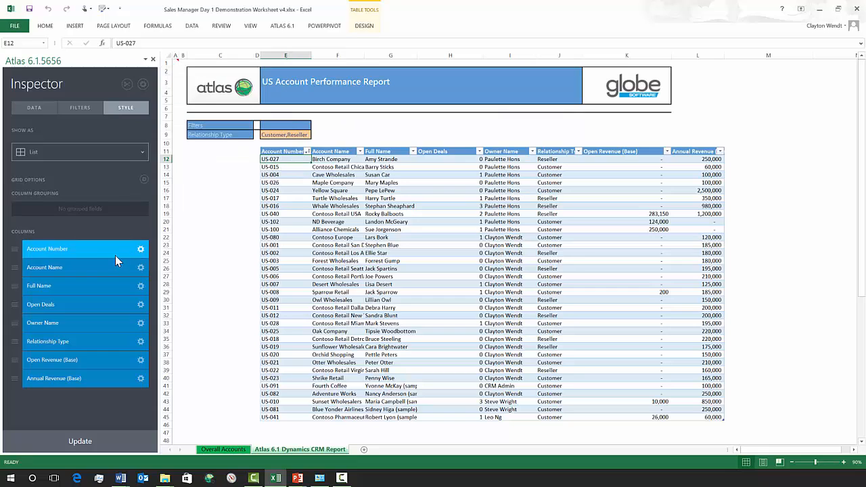
Set the table total of the Open Deals column to Sum.
{"action": "left_click", "coordinate": [68, 304]}
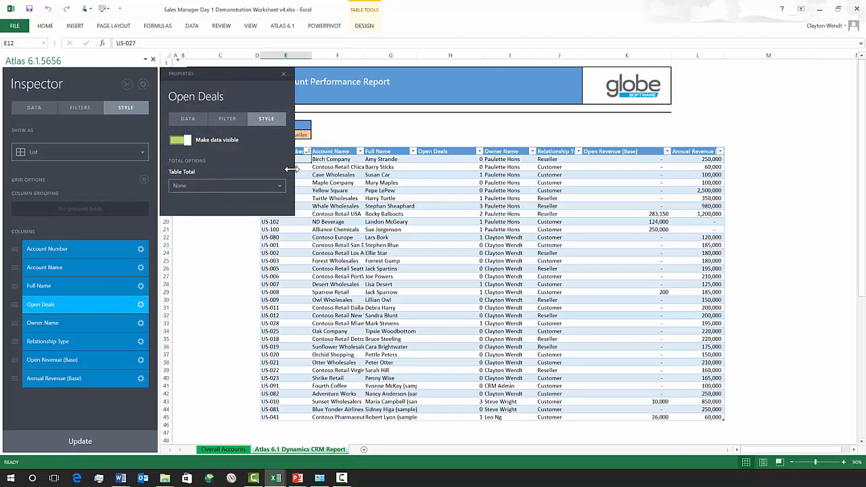
{"action": "left_click", "coordinate": [223, 186]}
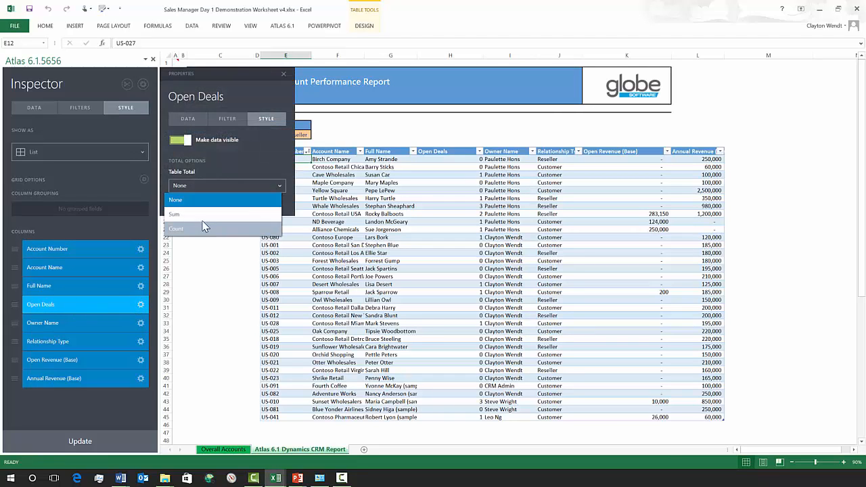
{"action": "left_click", "coordinate": [203, 207]}
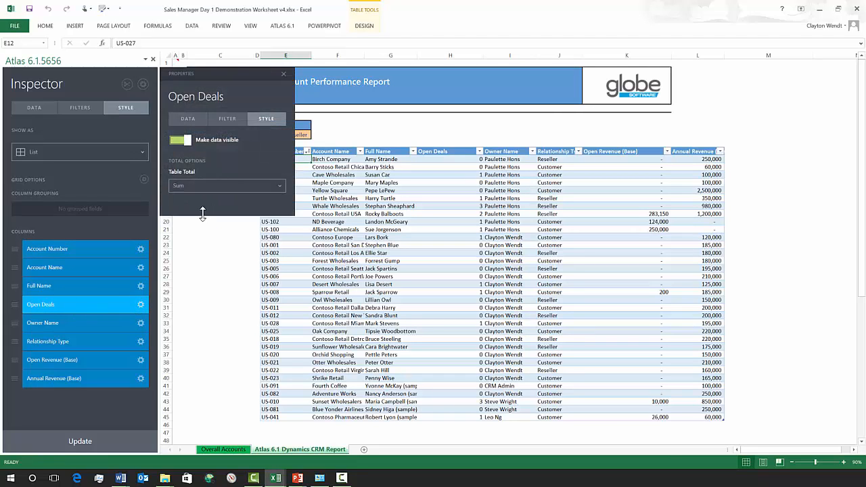
{"action": "left_click", "coordinate": [284, 74]}
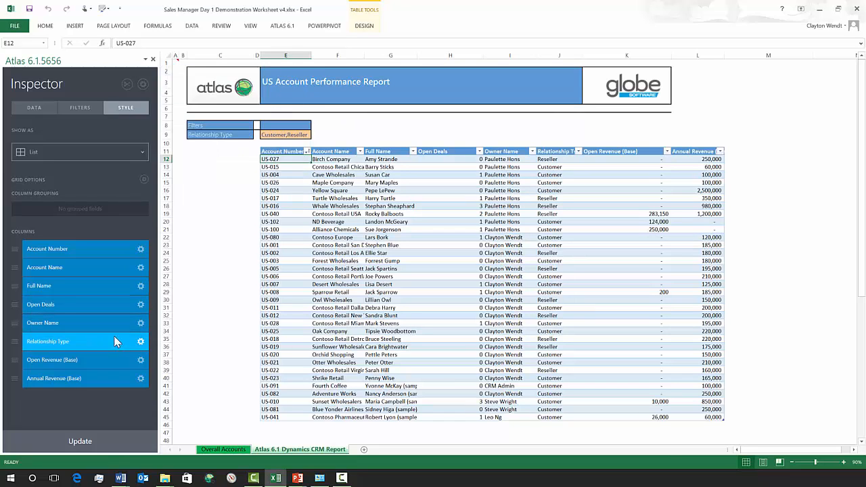
Set the table totals of the Open Revenue (Base) and Annual Revenue (Base) columns to Sum and update the report.
{"action": "left_click", "coordinate": [141, 360]}
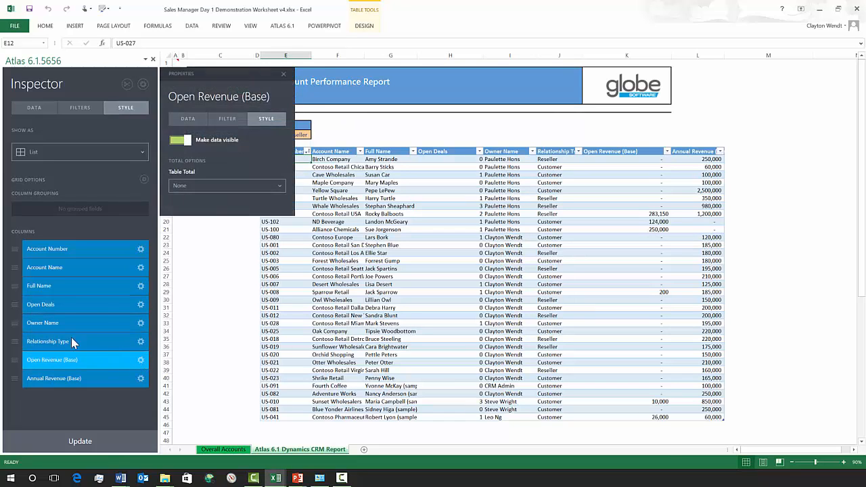
{"action": "left_click", "coordinate": [264, 187]}
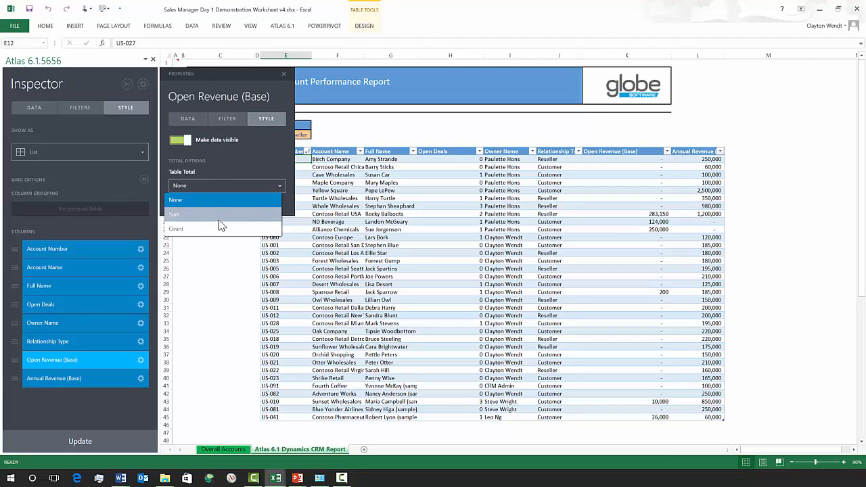
{"action": "left_click", "coordinate": [221, 214]}
{"action": "left_click", "coordinate": [140, 379]}
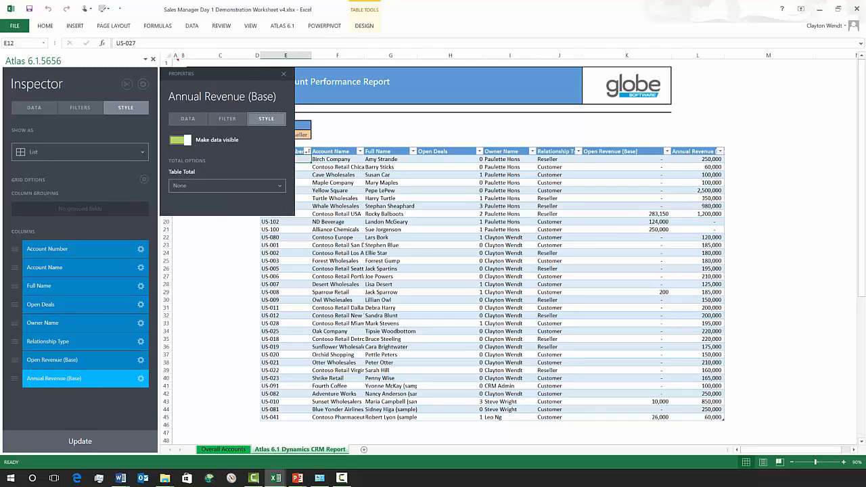
{"action": "left_click", "coordinate": [220, 186]}
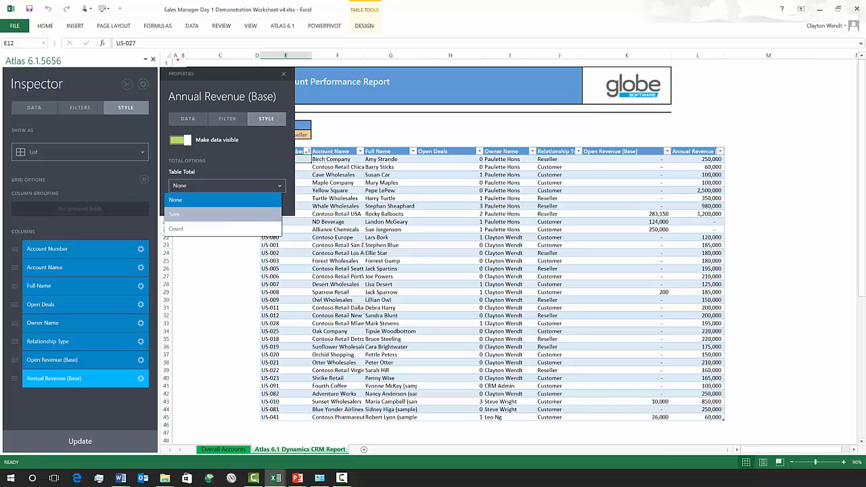
{"action": "left_click", "coordinate": [209, 214]}
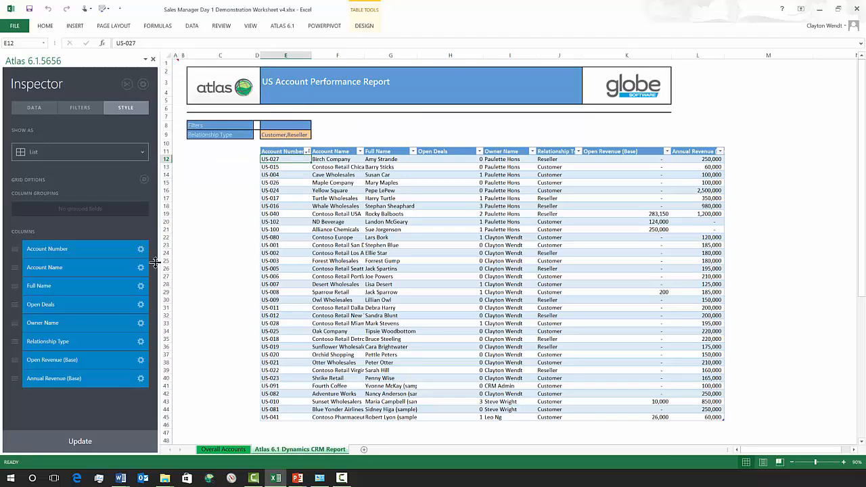
{"action": "left_click", "coordinate": [77, 441]}
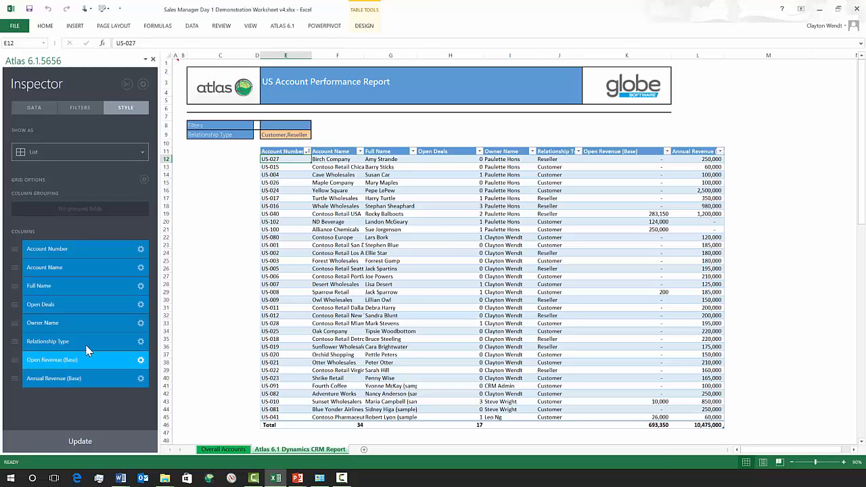
Rename the Full Name field to Primary Contact in the Inspector's data settings.
{"action": "left_click", "coordinate": [25, 110]}
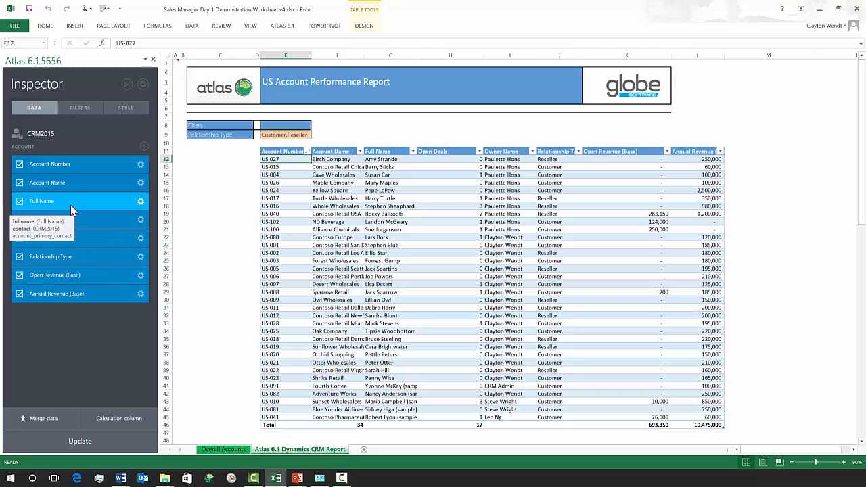
{"action": "right_click", "coordinate": [78, 203]}
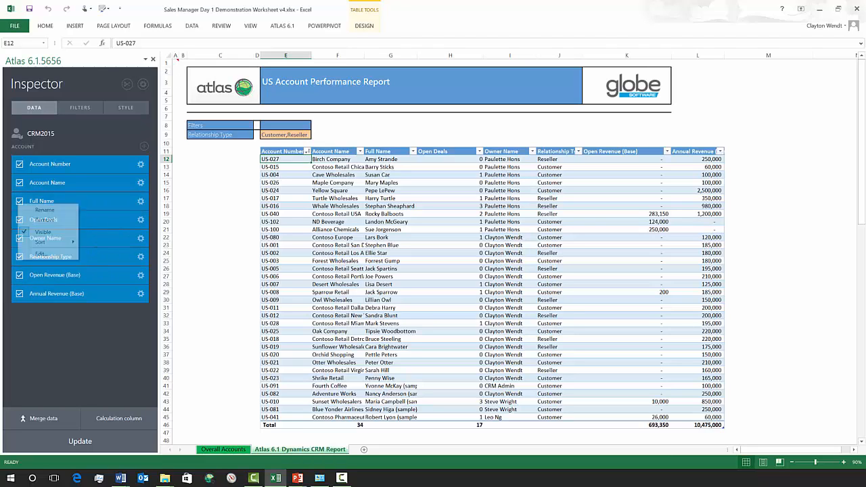
{"action": "left_click", "coordinate": [65, 211]}
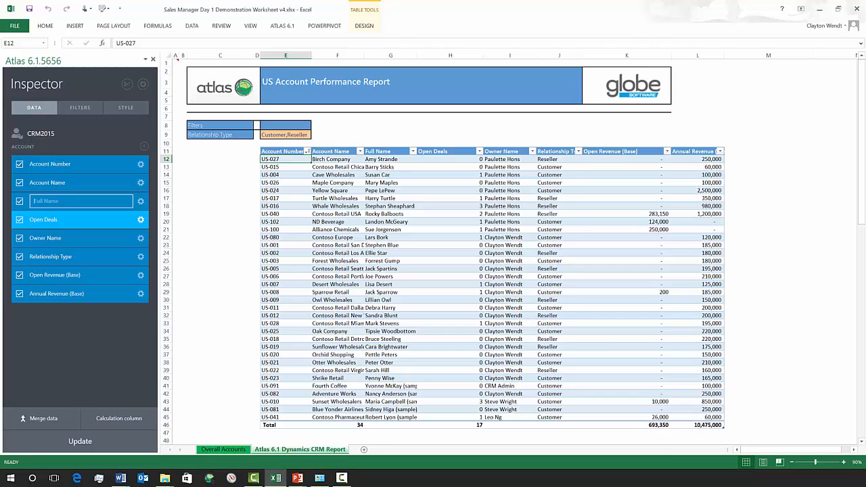
{"action": "type", "text": "Primary Contact"}
{"action": "key", "text": "Return"}
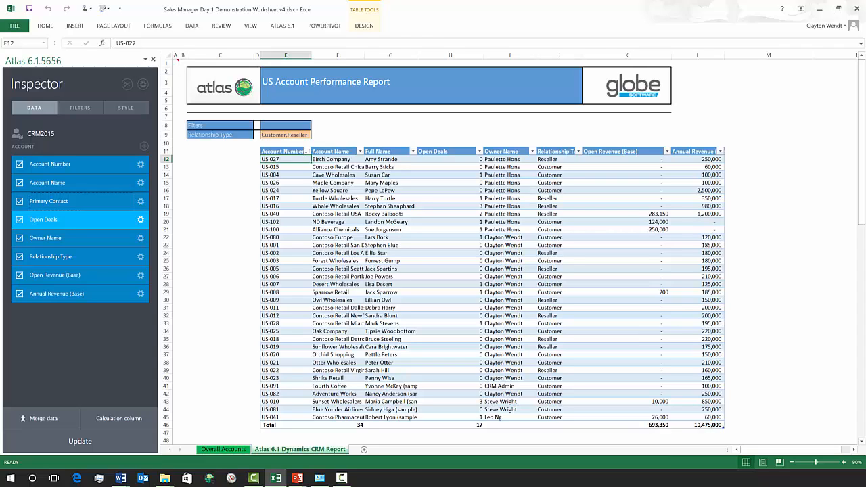
Rename the Owner Name field to Acc Manager in the Inspector.
{"action": "right_click", "coordinate": [64, 245]}
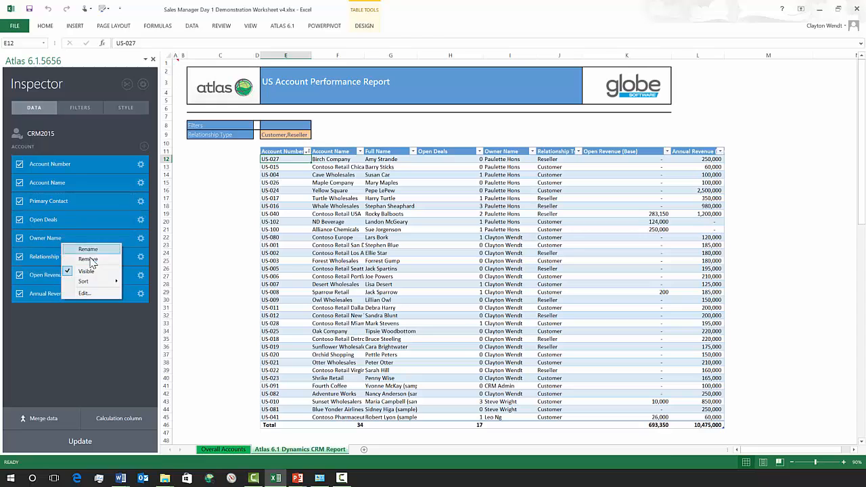
{"action": "left_click", "coordinate": [88, 249]}
{"action": "type", "text": "Ac"}
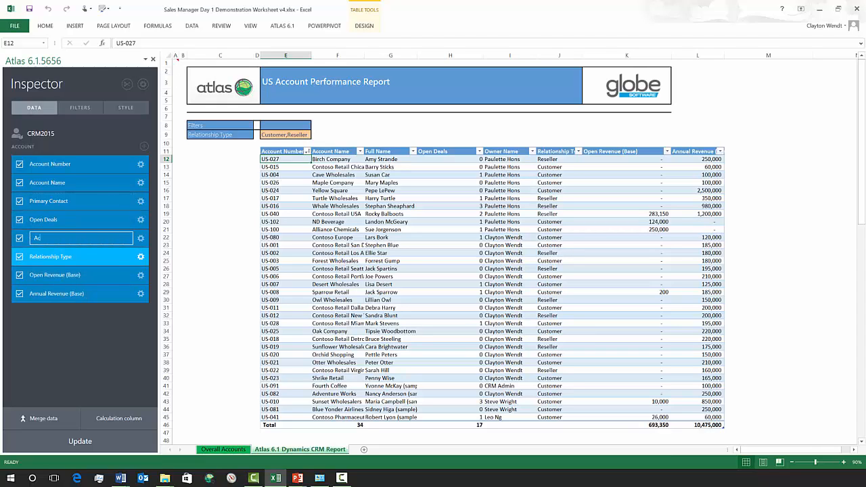
{"action": "type", "text": "c Manager"}
{"action": "left_click", "coordinate": [86, 276]}
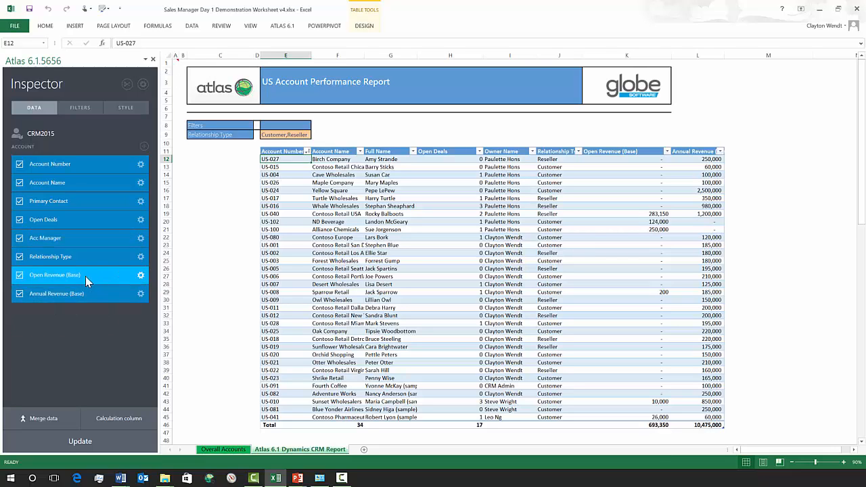
Rename the Open Revenue (Base) field to Sales to Date.
{"action": "right_click", "coordinate": [85, 276]}
{"action": "left_click", "coordinate": [30, 280]}
{"action": "type", "text": "Sales to Date"}
{"action": "left_click", "coordinate": [58, 295]}
Rename the Annual Revenue (Base) field to Sales Last Year, update the report and close the Inspector.
{"action": "right_click", "coordinate": [56, 296]}
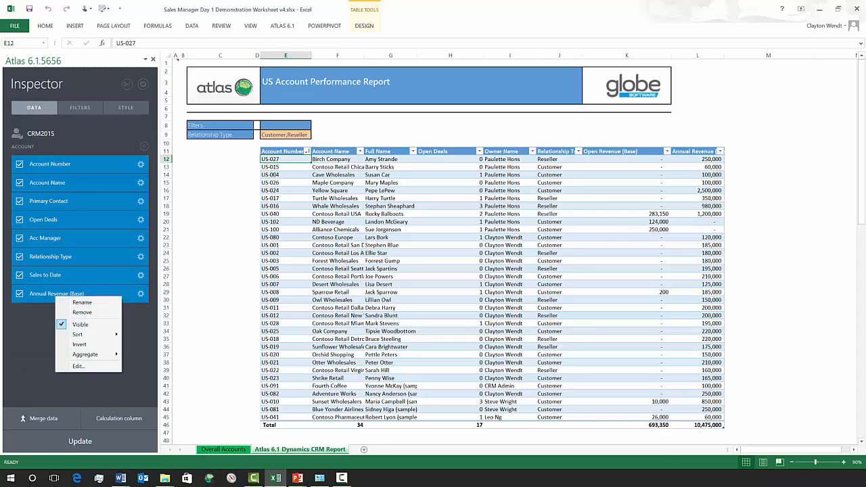
{"action": "left_click", "coordinate": [82, 302]}
{"action": "type", "text": "Sales Last Year"}
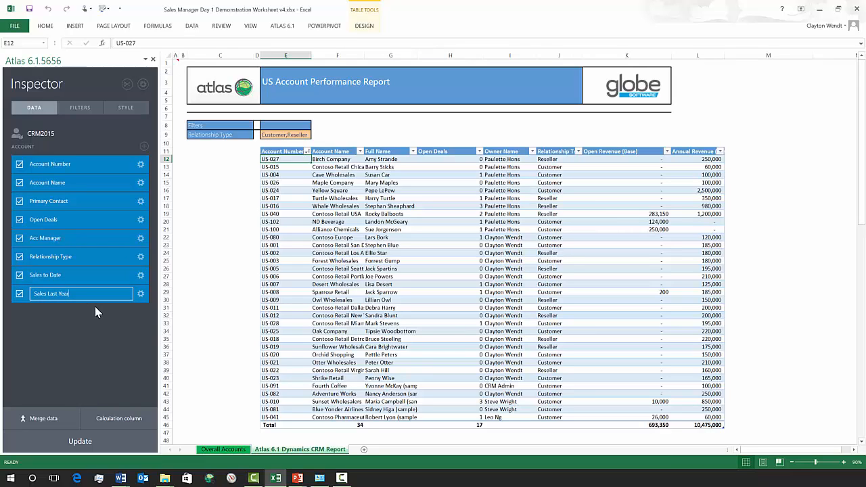
{"action": "left_click", "coordinate": [96, 440]}
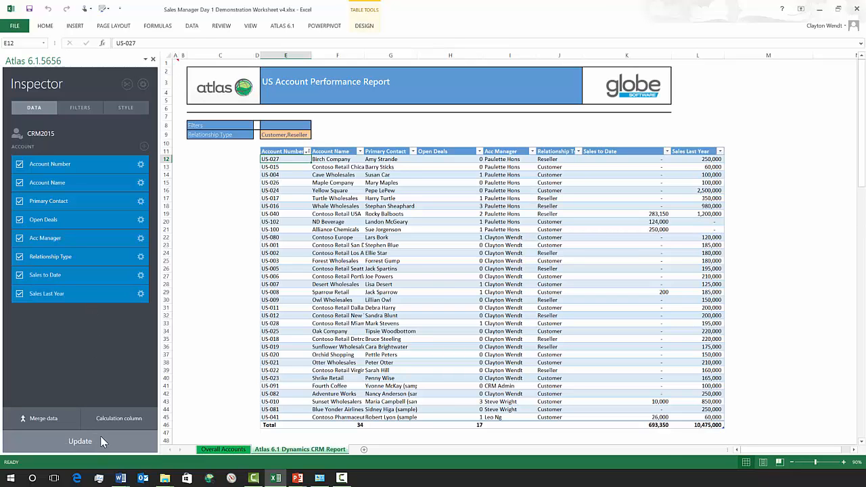
{"action": "left_click", "coordinate": [153, 60]}
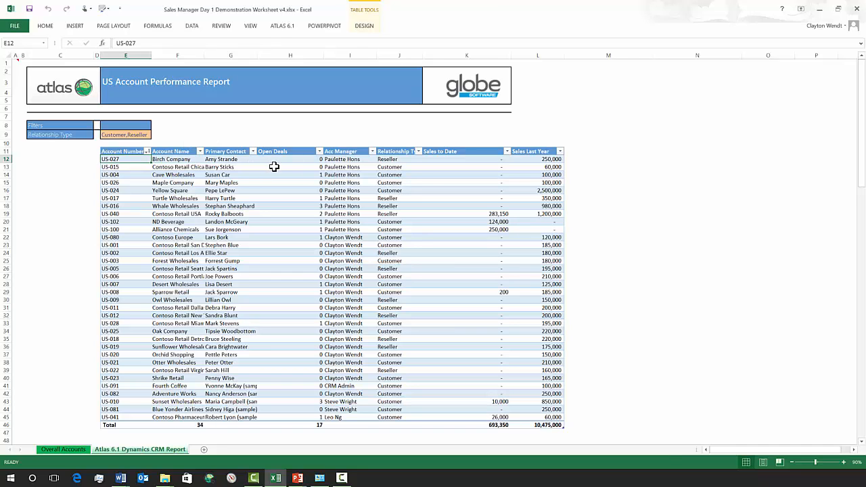
Clear the contents of cells F13:I28 in the report and refresh its data with Atlas.
{"action": "left_click", "coordinate": [229, 147]}
{"action": "left_click", "coordinate": [229, 167]}
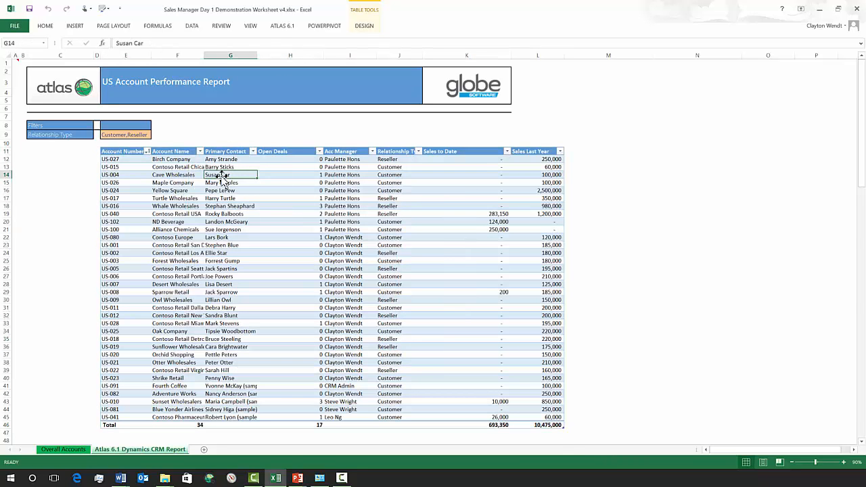
{"action": "left_click_drag", "start_coordinate": [198, 168], "coordinate": [381, 291]}
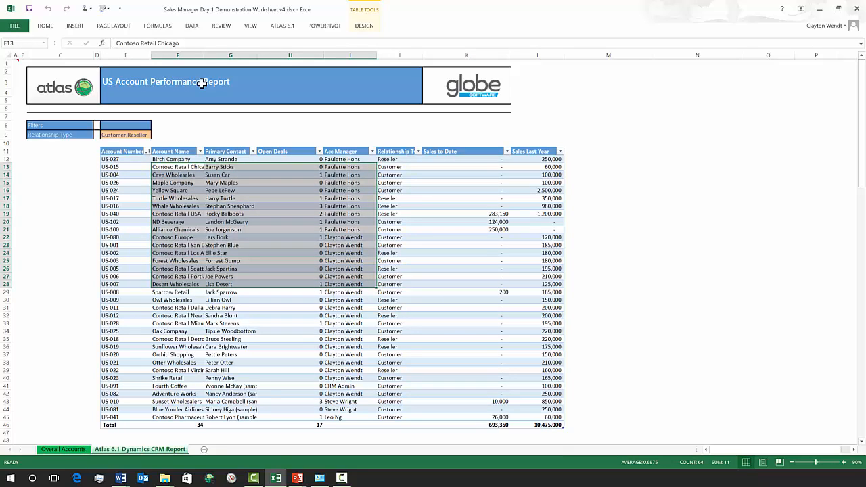
{"action": "key", "text": "Delete"}
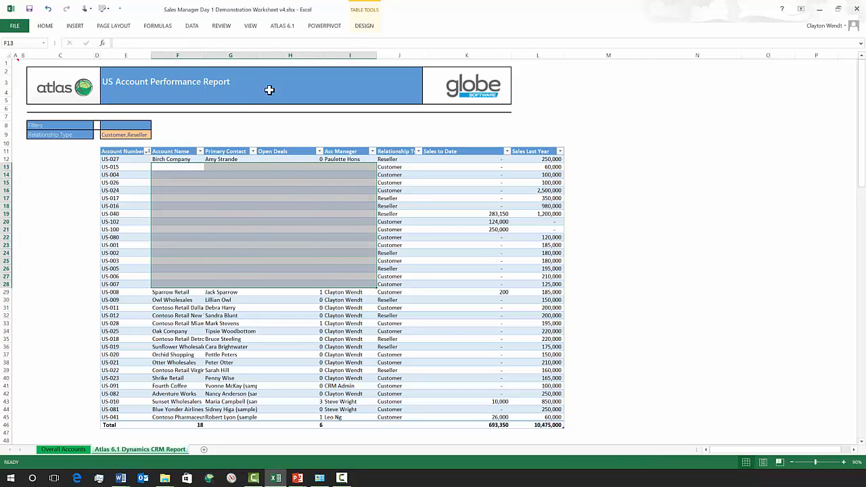
{"action": "left_click", "coordinate": [282, 26]}
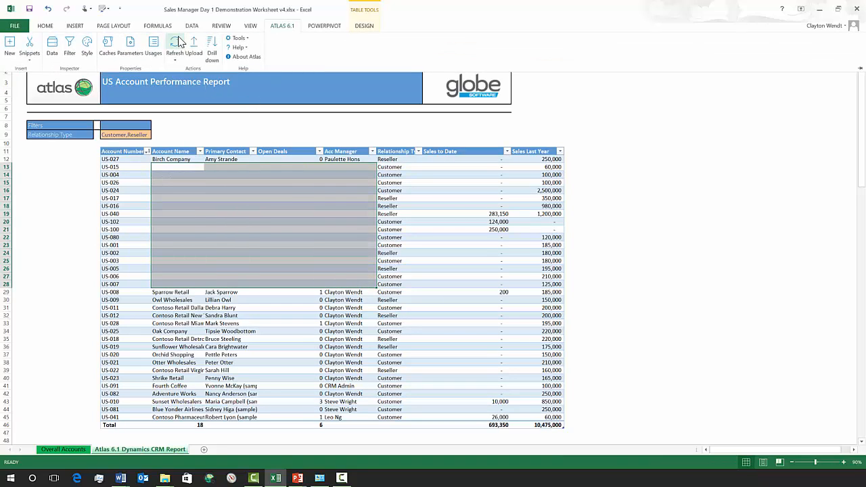
{"action": "left_click", "coordinate": [179, 39]}
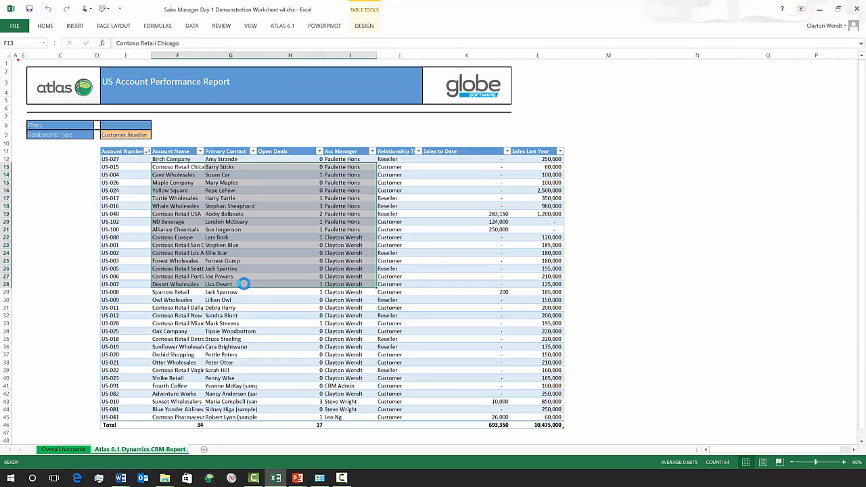
{"action": "left_click", "coordinate": [274, 305]}
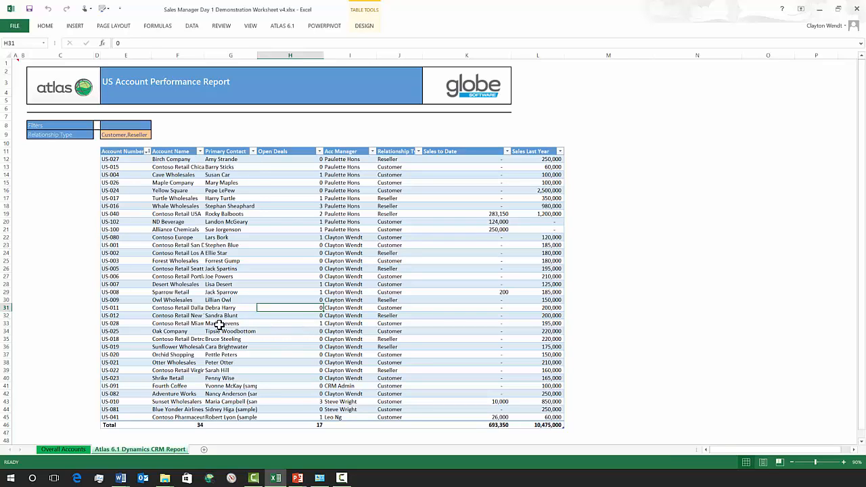
Save the account report as a snippet named US Acc Report in the CRM TRAINING workspace and folder, and close the Inspector.
{"action": "left_click", "coordinate": [125, 153]}
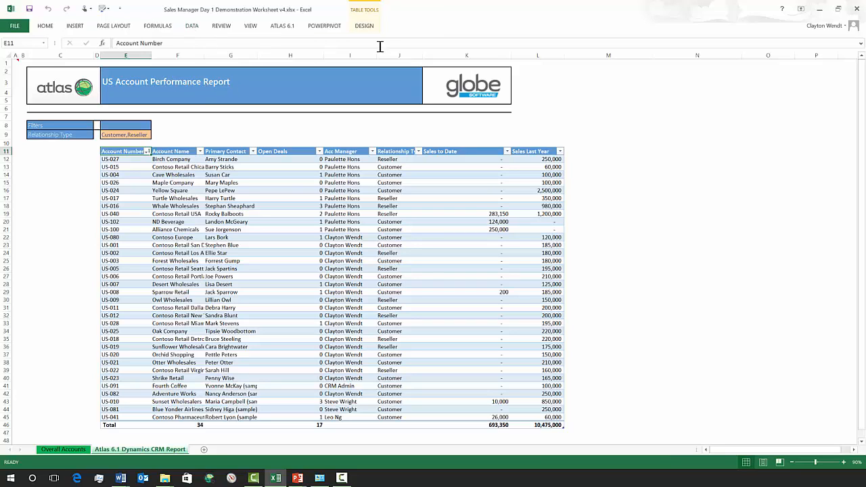
{"action": "left_click", "coordinate": [279, 28]}
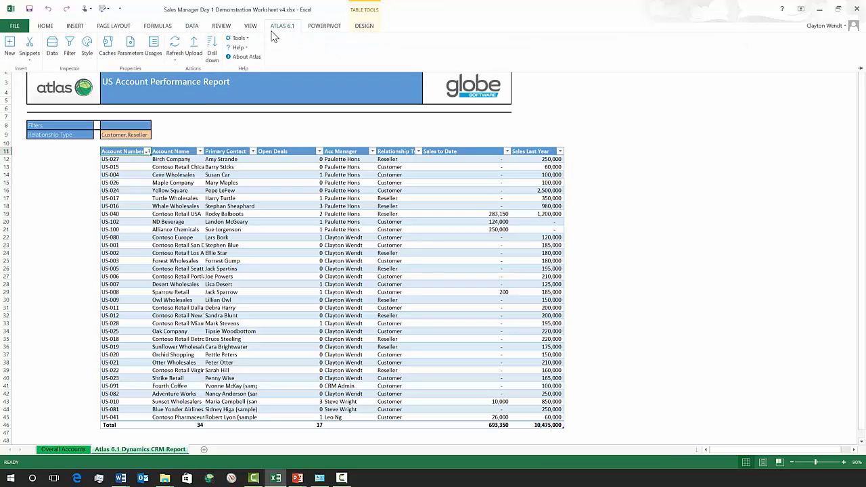
{"action": "left_click", "coordinate": [55, 46]}
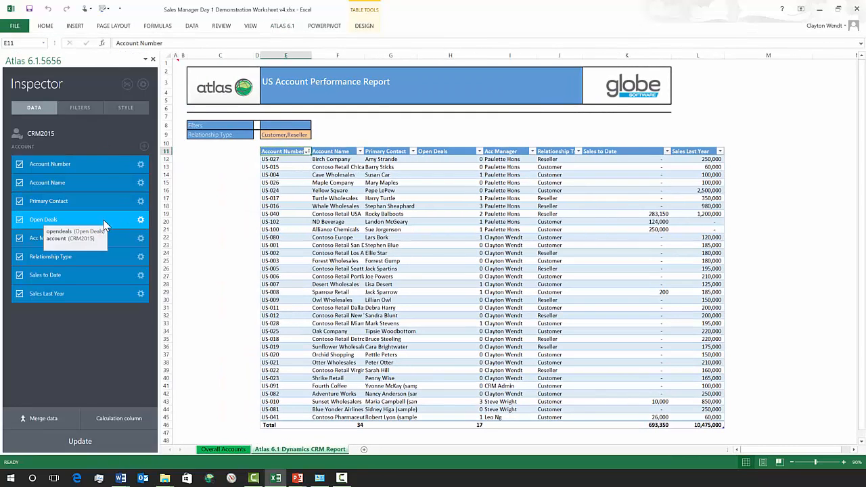
{"action": "left_click", "coordinate": [126, 84]}
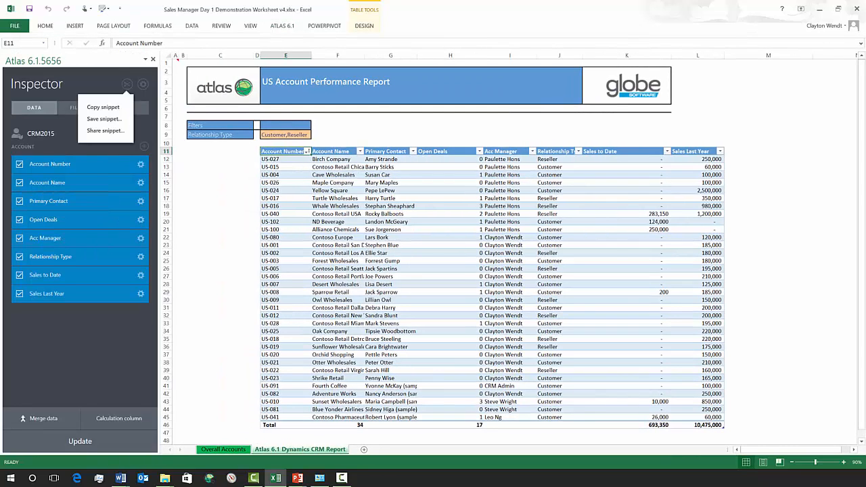
{"action": "left_click", "coordinate": [104, 118]}
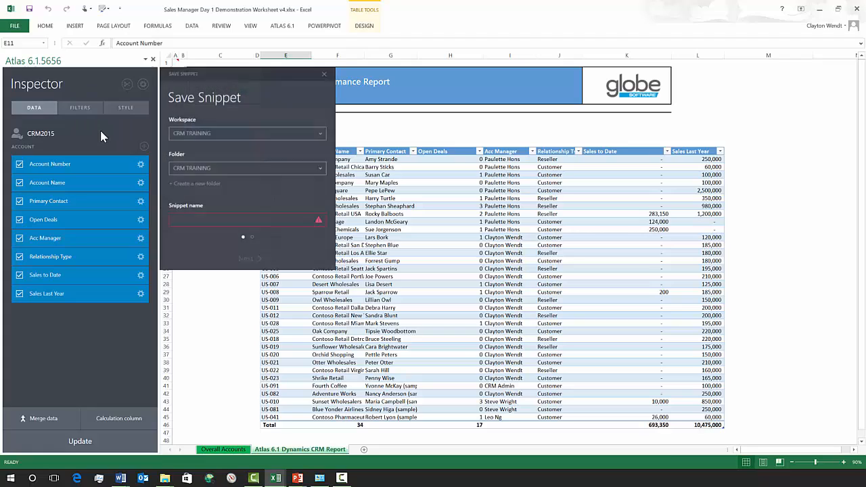
{"action": "left_click", "coordinate": [189, 220]}
{"action": "type", "text": "US Acc Report"}
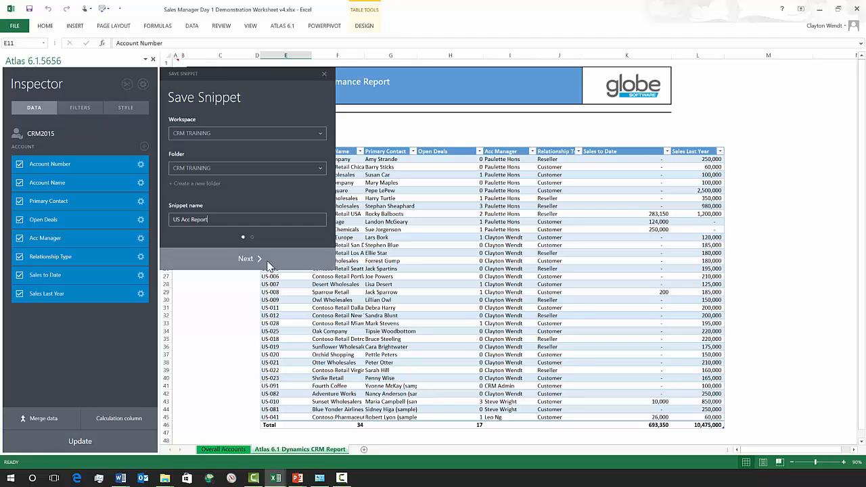
{"action": "left_click", "coordinate": [236, 260]}
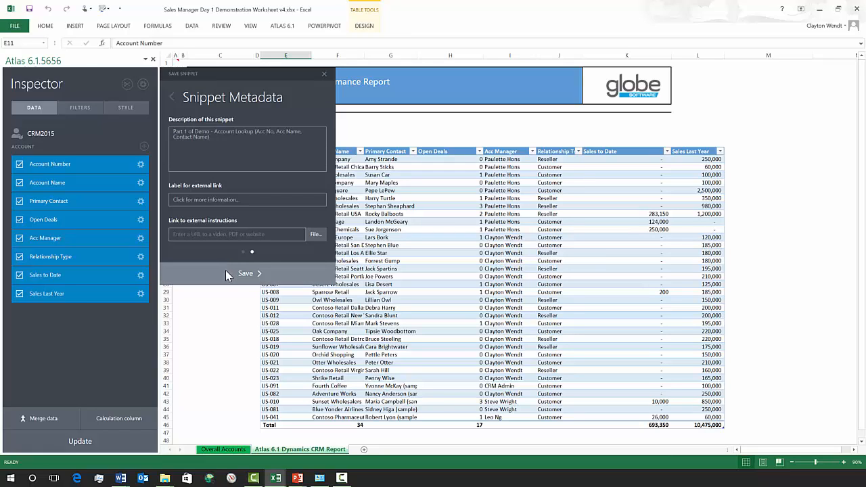
{"action": "left_click", "coordinate": [227, 274]}
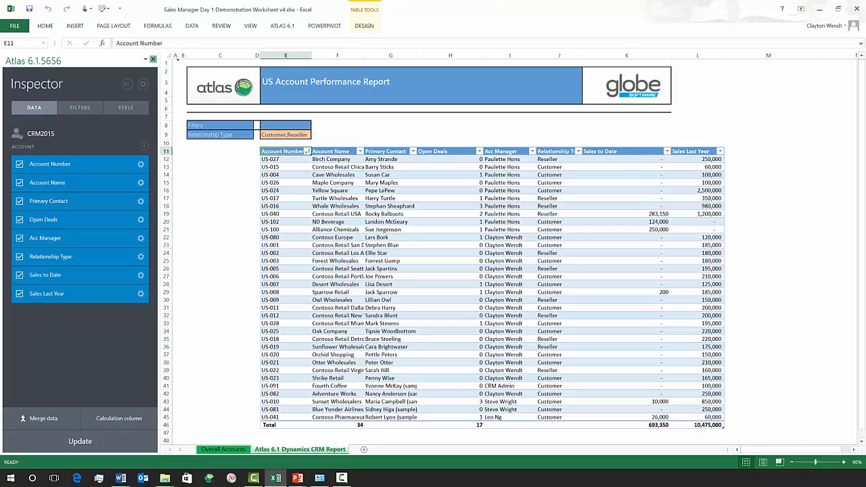
{"action": "left_click", "coordinate": [153, 60]}
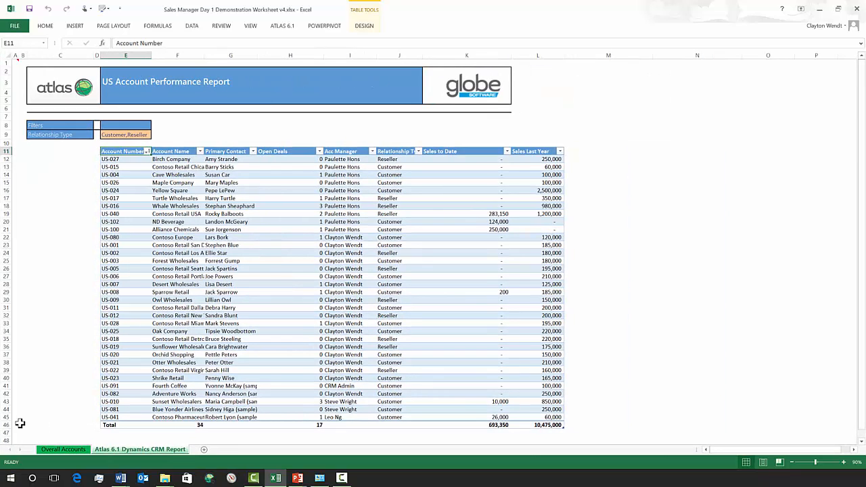
Copy the Opportunities total in G10 of the Overall Accounts sheet into the US Opportunities cell G18.
{"action": "left_click", "coordinate": [59, 450]}
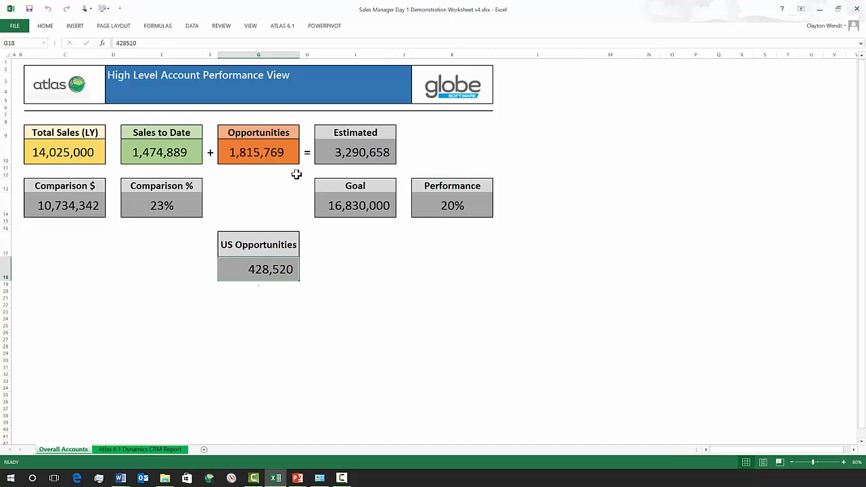
{"action": "left_click", "coordinate": [257, 152]}
{"action": "right_click", "coordinate": [259, 154]}
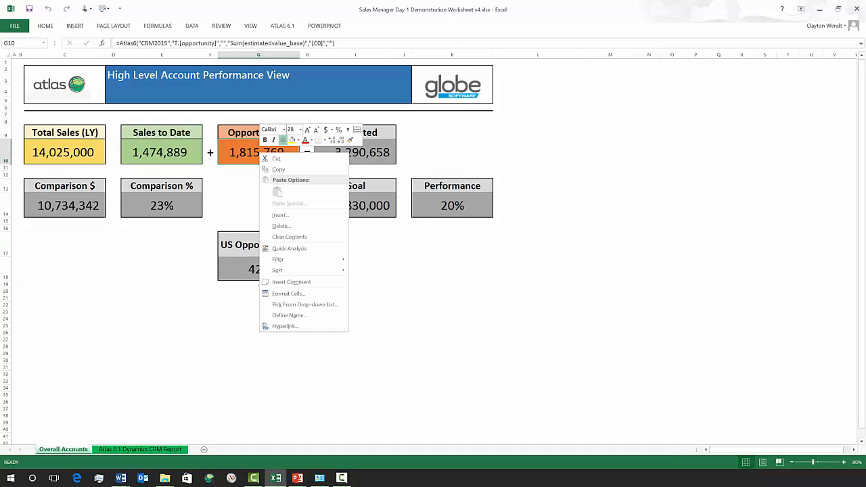
{"action": "left_click", "coordinate": [283, 169]}
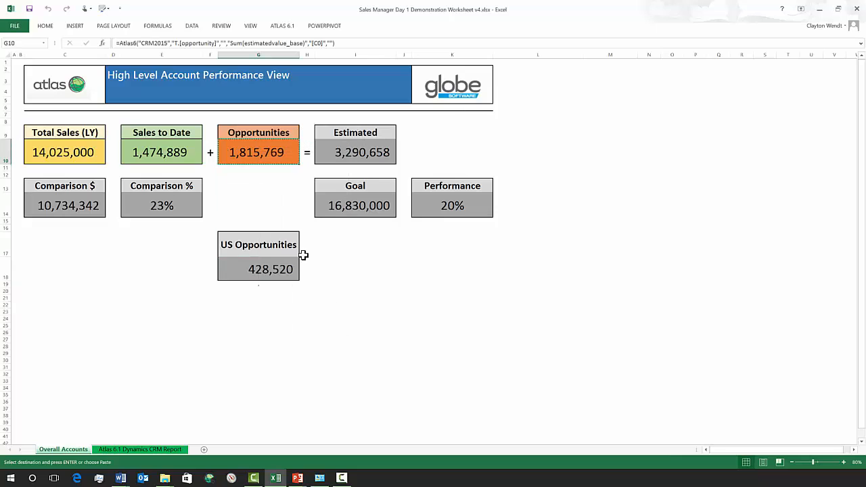
{"action": "left_click", "coordinate": [262, 273]}
{"action": "right_click", "coordinate": [261, 273]}
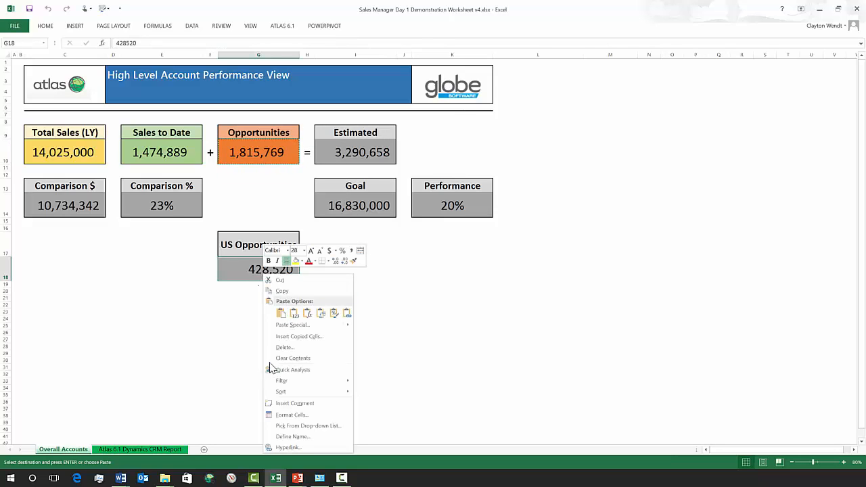
{"action": "left_click", "coordinate": [280, 313]}
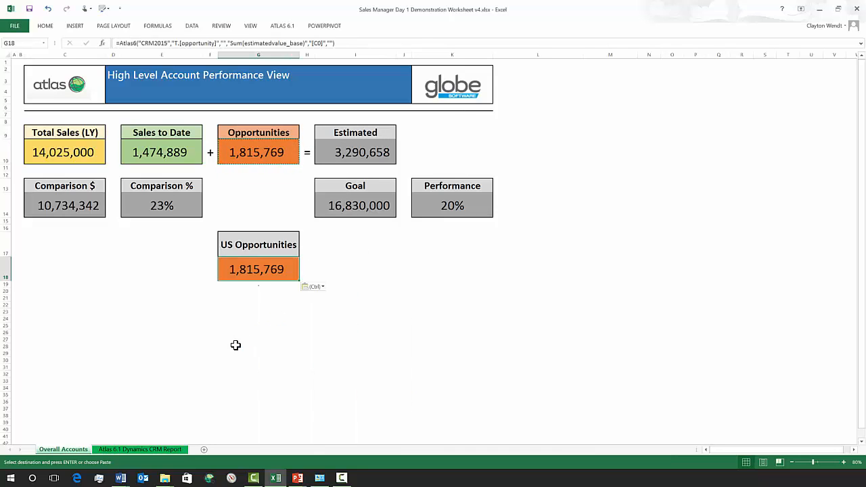
Add Account Number from the related Account table as an Atlas filter on the US Opportunities value.
{"action": "left_click", "coordinate": [282, 26]}
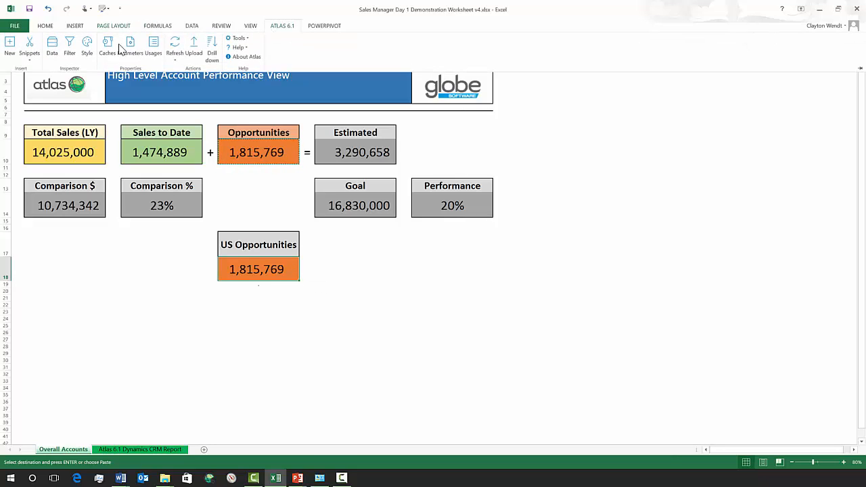
{"action": "left_click", "coordinate": [69, 47]}
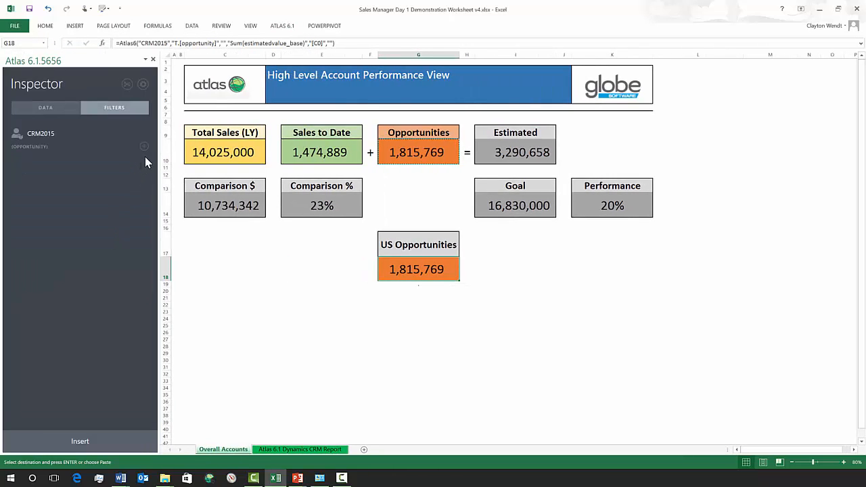
{"action": "left_click", "coordinate": [144, 147]}
{"action": "left_click", "coordinate": [287, 119]}
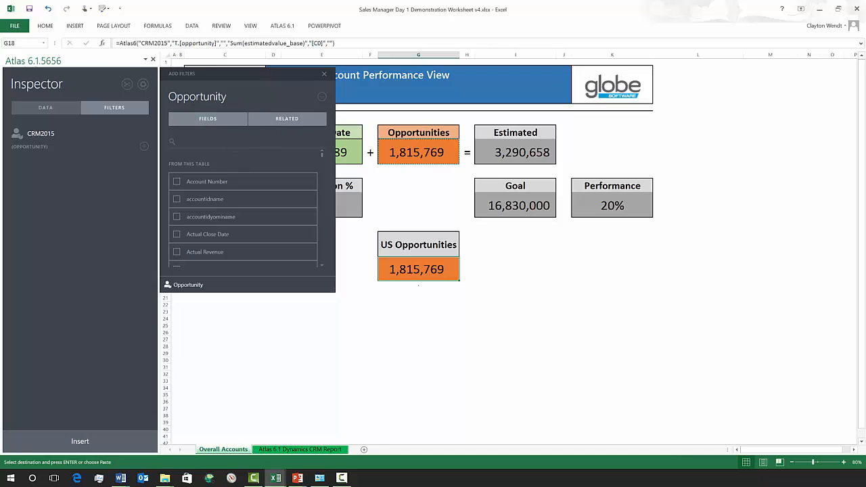
{"action": "left_click", "coordinate": [203, 148]}
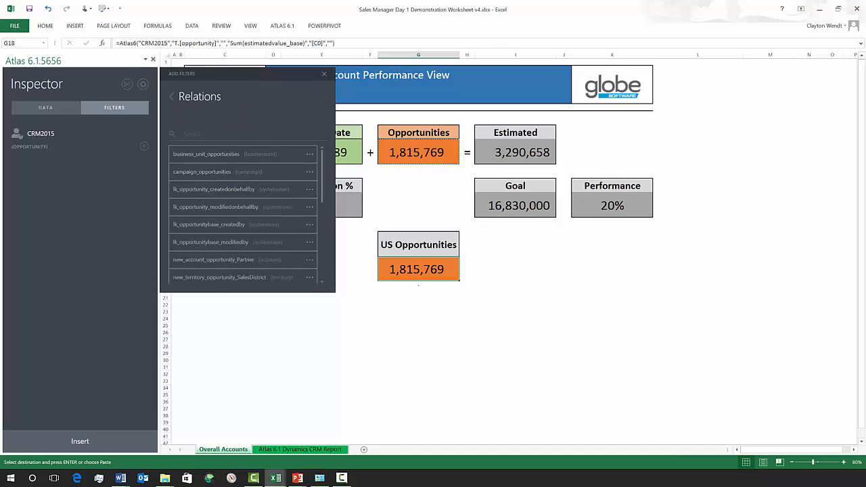
{"action": "type", "text": "Acc"}
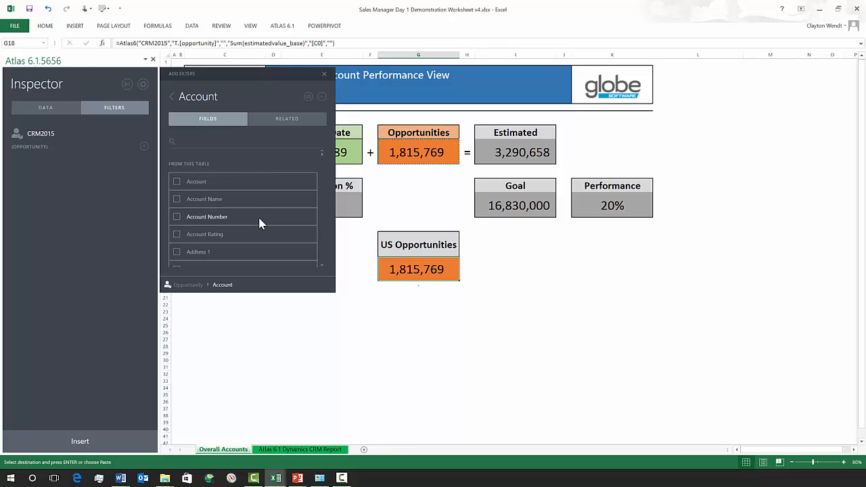
{"action": "left_click", "coordinate": [177, 217]}
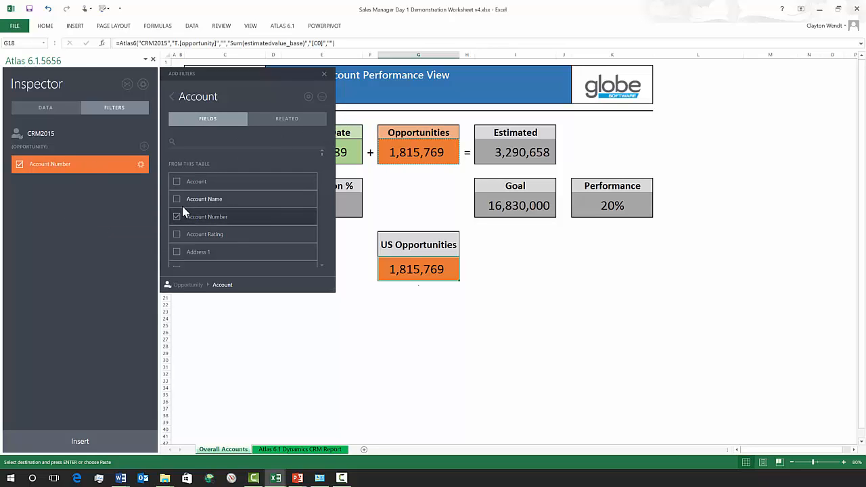
{"action": "left_click", "coordinate": [324, 75]}
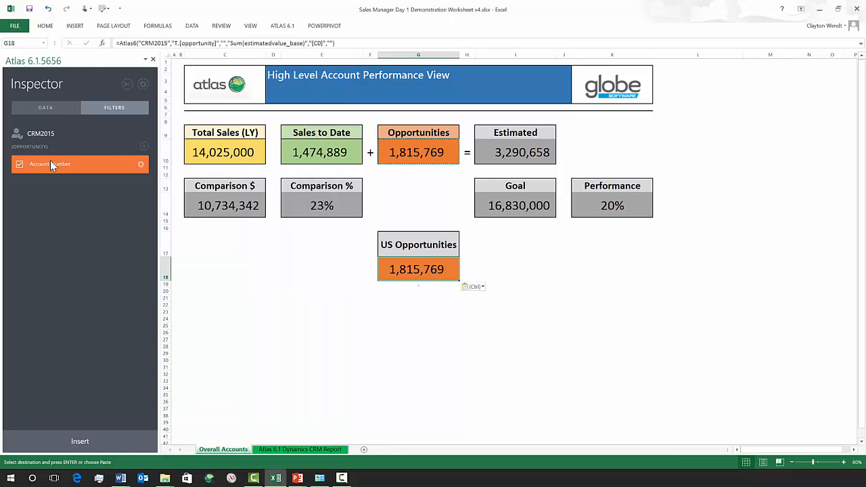
Set the Account Number filter to US* and insert the filtered value into the US Opportunities cell.
{"action": "left_click", "coordinate": [140, 165]}
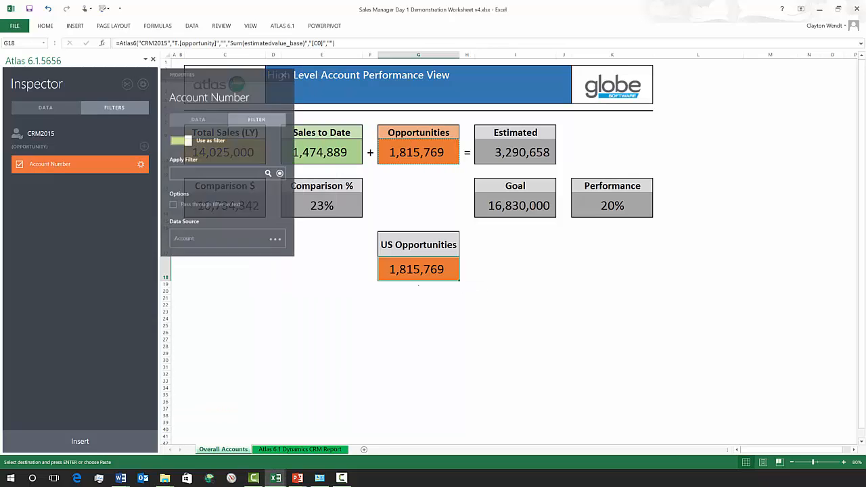
{"action": "left_click", "coordinate": [191, 174]}
{"action": "type", "text": "US*"}
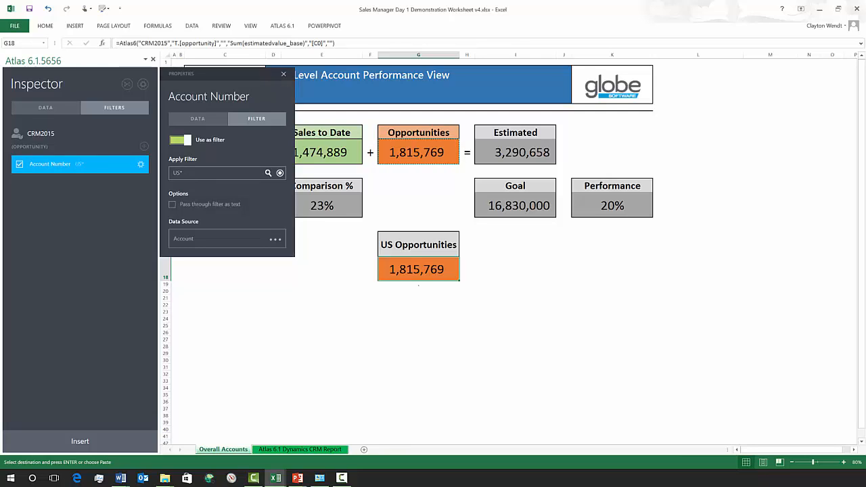
{"action": "left_click", "coordinate": [283, 74]}
{"action": "left_click", "coordinate": [81, 441]}
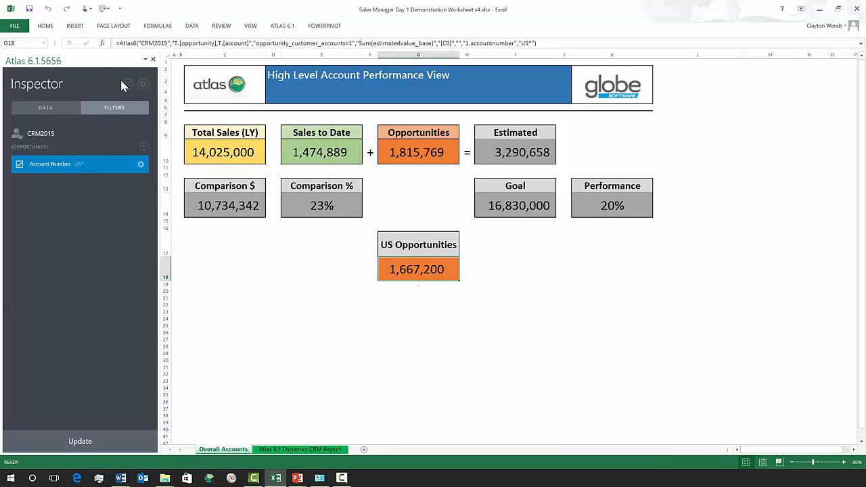
Save the US Opportunities value as a snippet named US Opp in the CRM TRAINING workspace and folder, and close the Inspector.
{"action": "left_click", "coordinate": [126, 82]}
{"action": "left_click", "coordinate": [105, 120]}
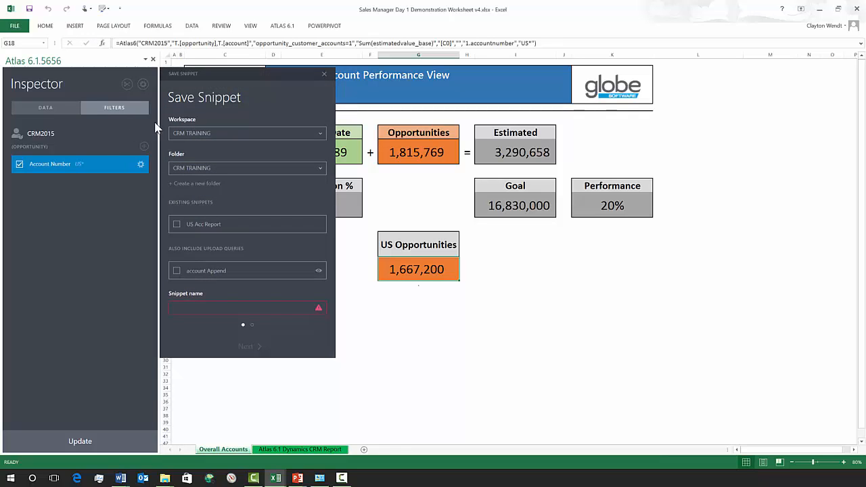
{"action": "left_click", "coordinate": [208, 309]}
{"action": "type", "text": "US"}
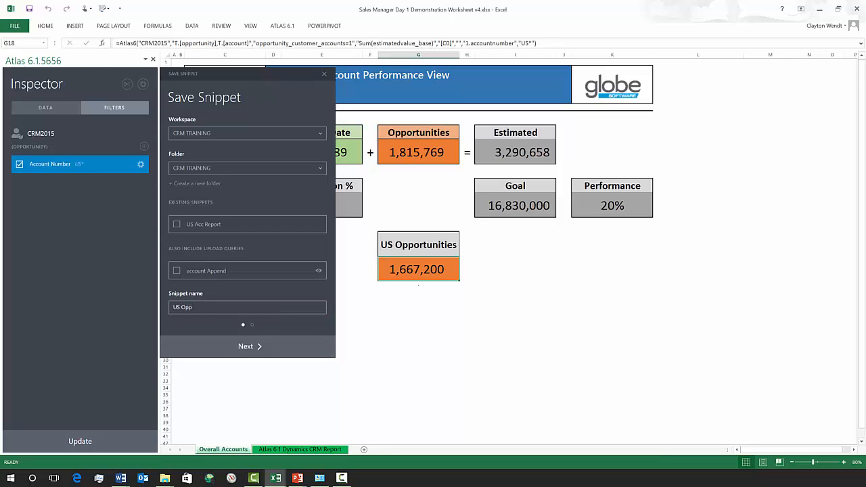
{"action": "type", "text": " Opp"}
{"action": "left_click", "coordinate": [246, 346]}
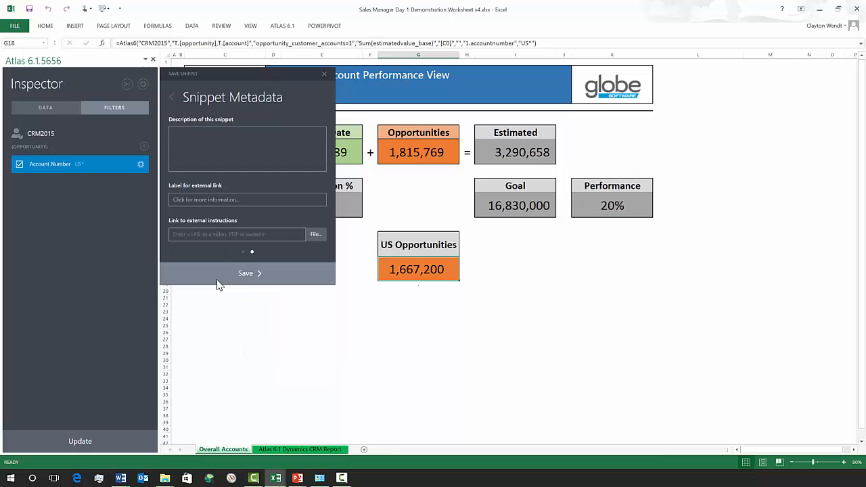
{"action": "left_click", "coordinate": [245, 273]}
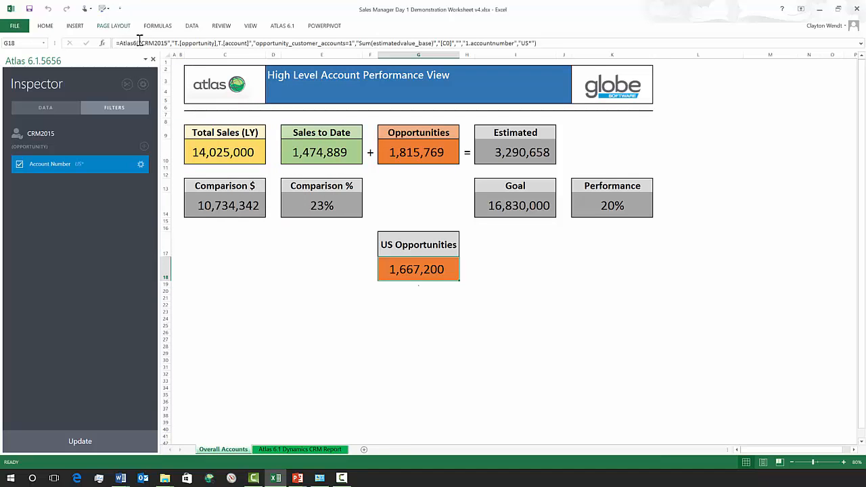
{"action": "left_click", "coordinate": [153, 59]}
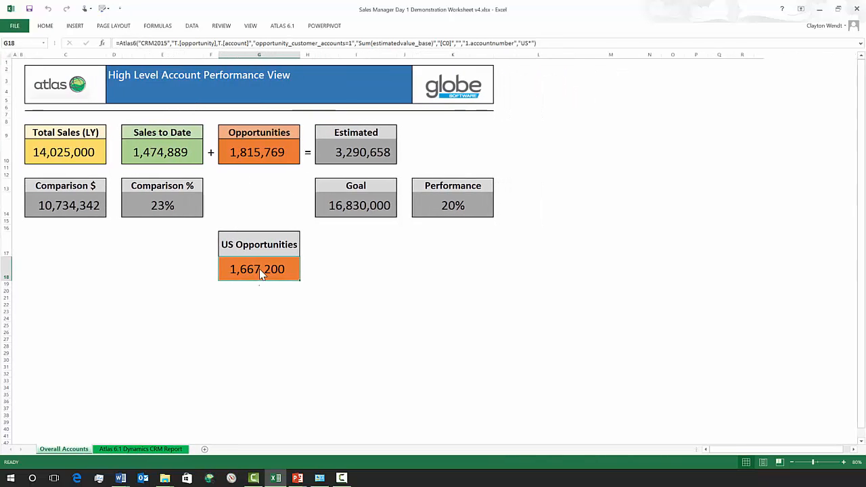
Add a new worksheet and start a new Atlas List table at cell B5.
{"action": "left_click", "coordinate": [204, 449]}
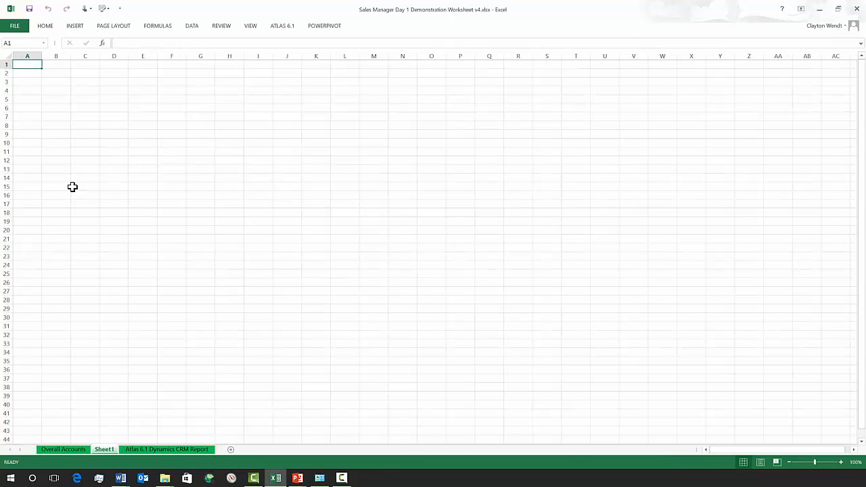
{"action": "left_click", "coordinate": [64, 99]}
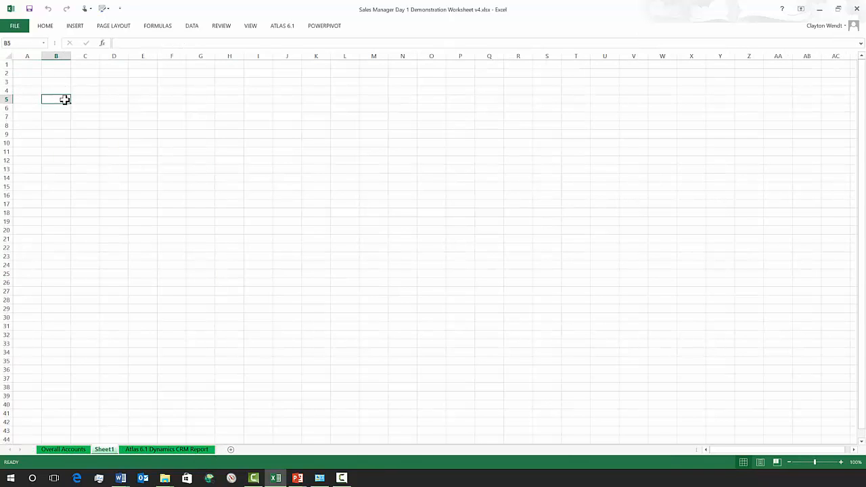
{"action": "left_click", "coordinate": [277, 28]}
{"action": "left_click", "coordinate": [9, 44]}
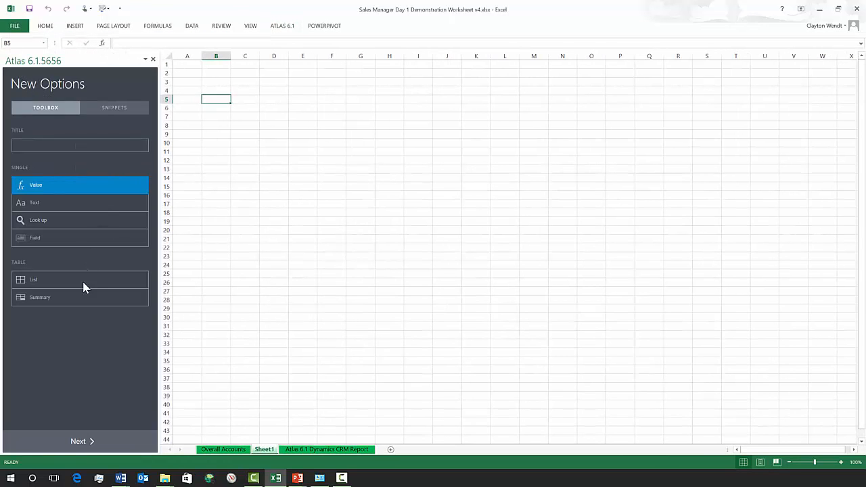
{"action": "left_click", "coordinate": [83, 282]}
{"action": "left_click", "coordinate": [78, 441]}
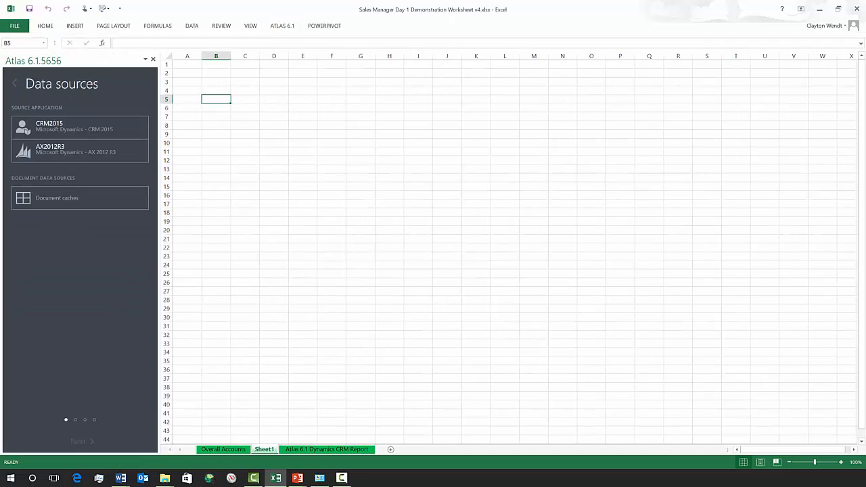
Use the Opportunity table from the CRM2015 data source for the list.
{"action": "left_click", "coordinate": [24, 128]}
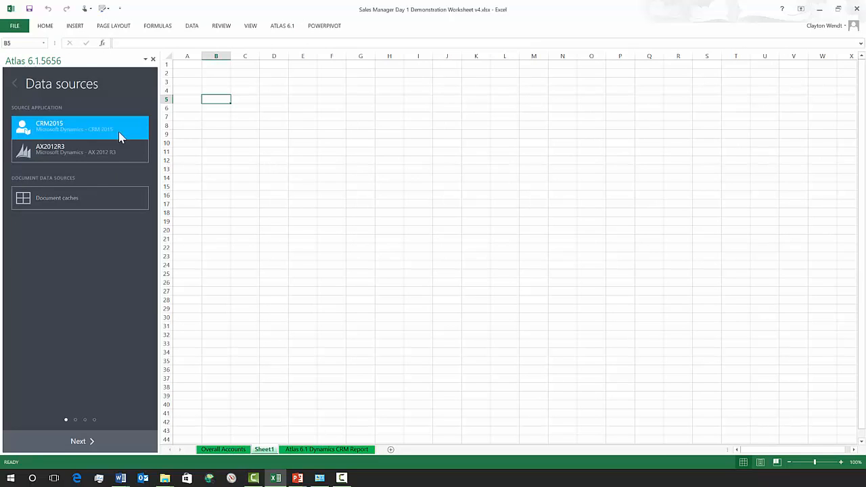
{"action": "left_click", "coordinate": [104, 438]}
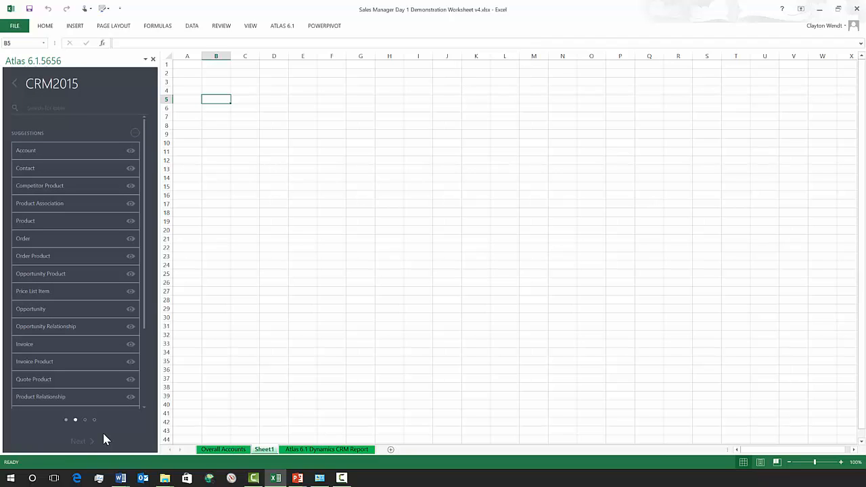
{"action": "left_click", "coordinate": [105, 310]}
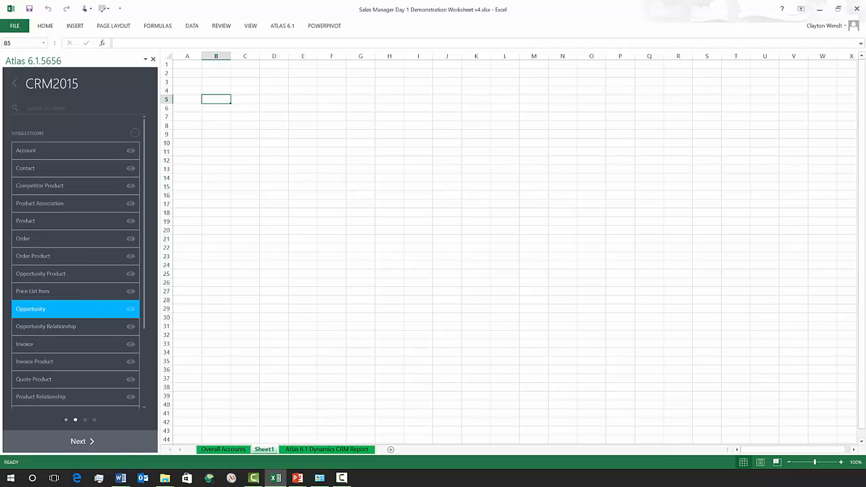
{"action": "left_click", "coordinate": [99, 445]}
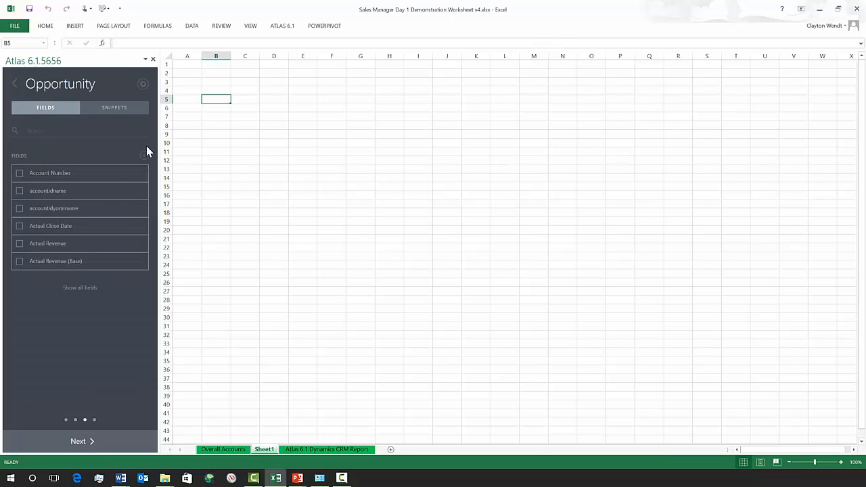
Add the Est. Close Date, Est. Revenue (Base) and Description fields to the opportunity list.
{"action": "left_click", "coordinate": [67, 131]}
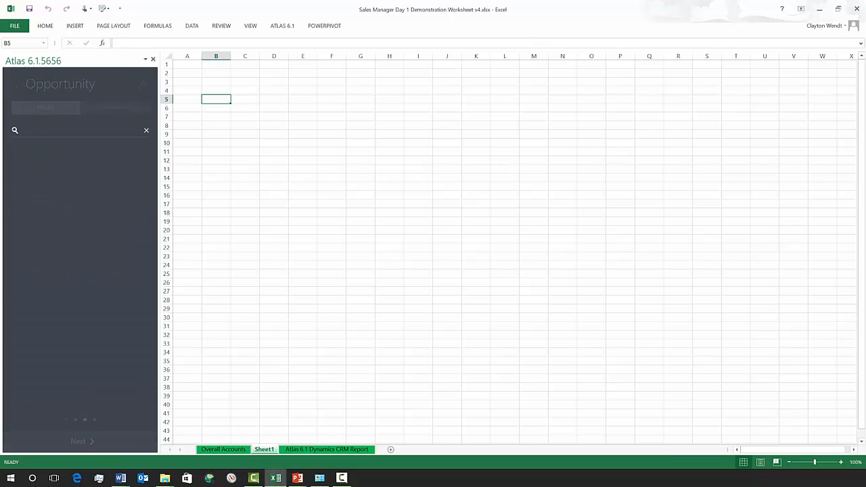
{"action": "type", "text": "est"}
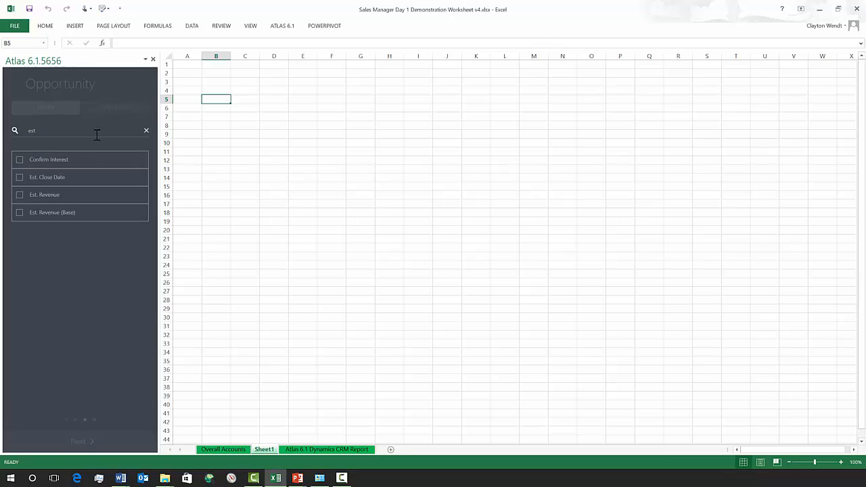
{"action": "left_click", "coordinate": [20, 177]}
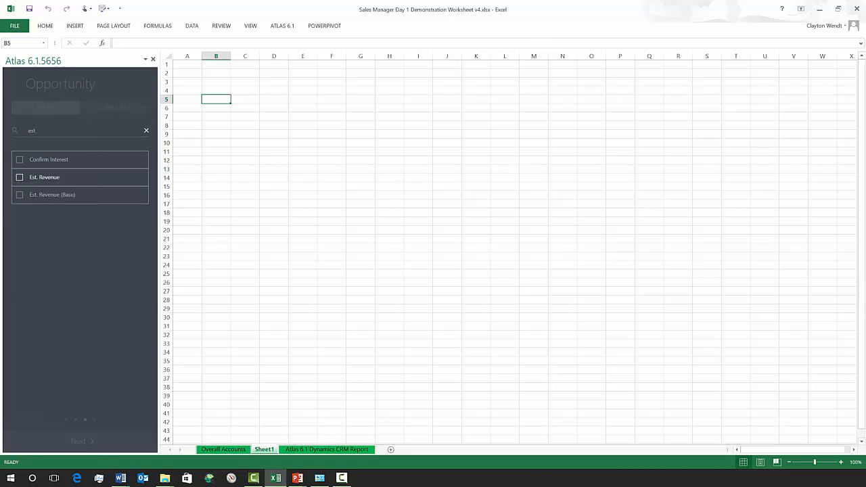
{"action": "left_click", "coordinate": [20, 195]}
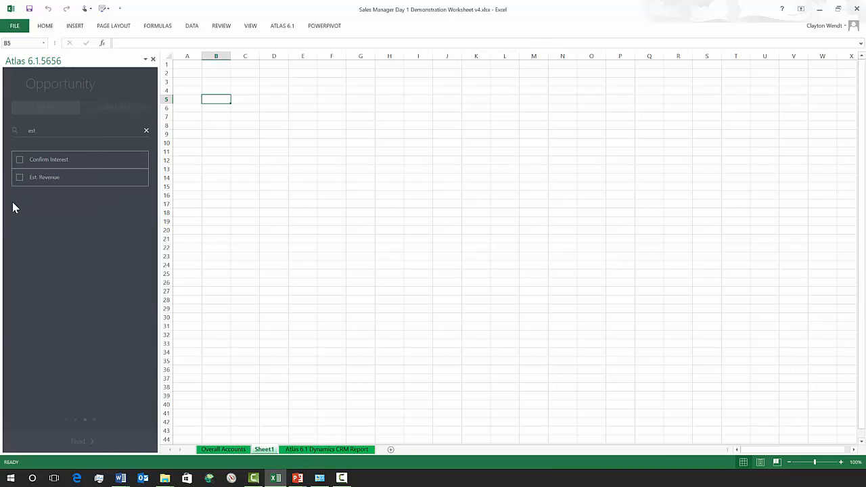
{"action": "double_click", "coordinate": [40, 134]}
{"action": "type", "text": "des"}
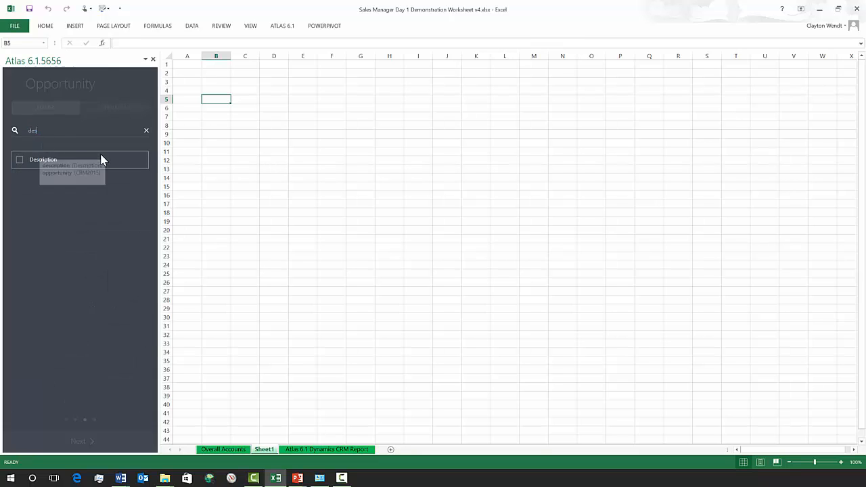
{"action": "left_click", "coordinate": [19, 160]}
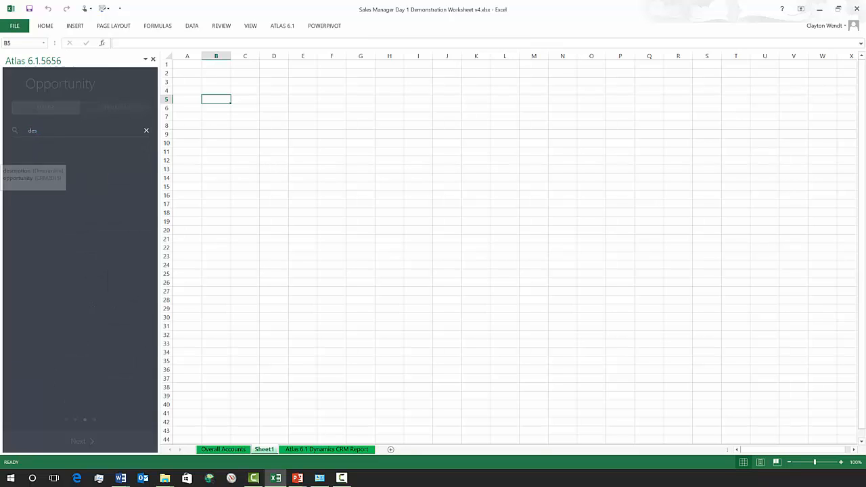
{"action": "left_click", "coordinate": [146, 130]}
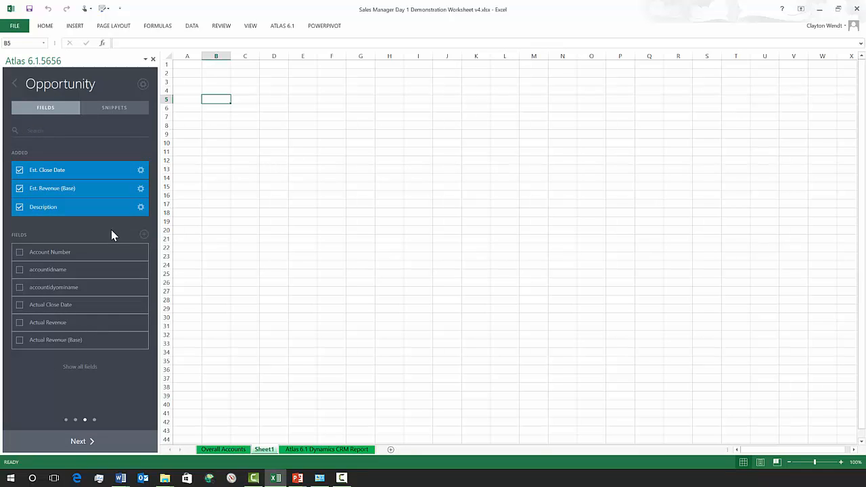
Search the Opportunity table's relations for "acc" and open the opportunity_customer_accounts relation to the Account table.
{"action": "left_click", "coordinate": [145, 234]}
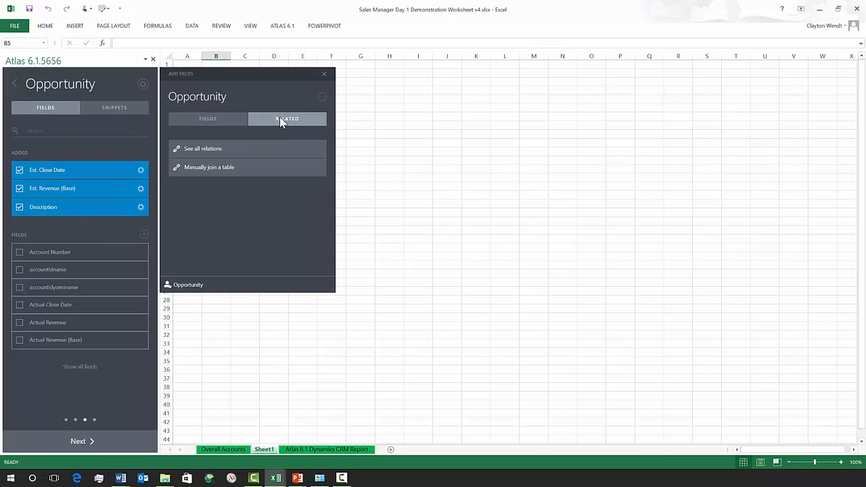
{"action": "left_click", "coordinate": [262, 148]}
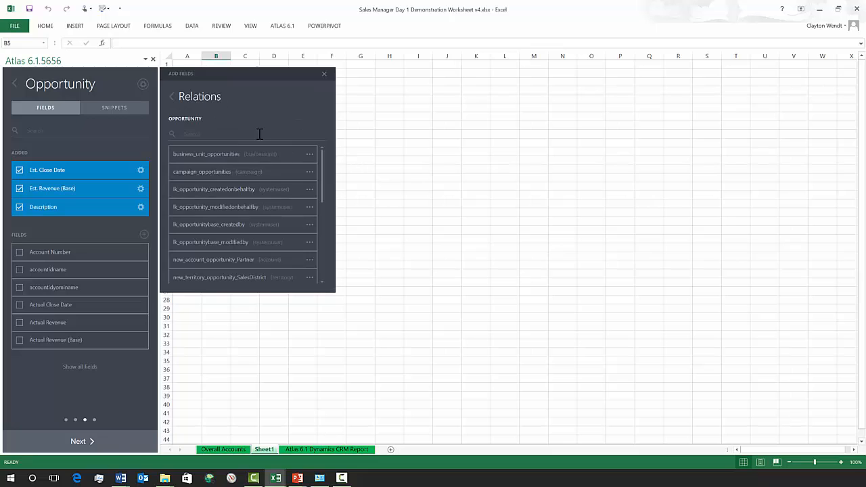
{"action": "left_click", "coordinate": [253, 133]}
{"action": "type", "text": "acc"}
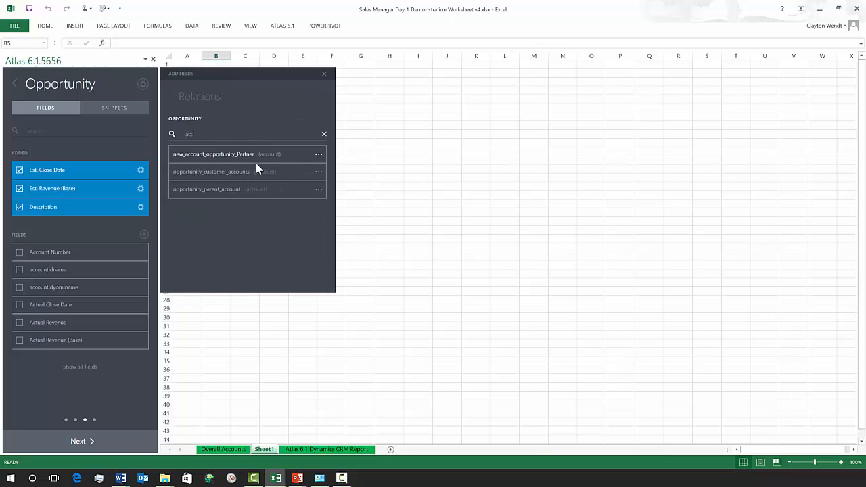
{"action": "left_click", "coordinate": [320, 173]}
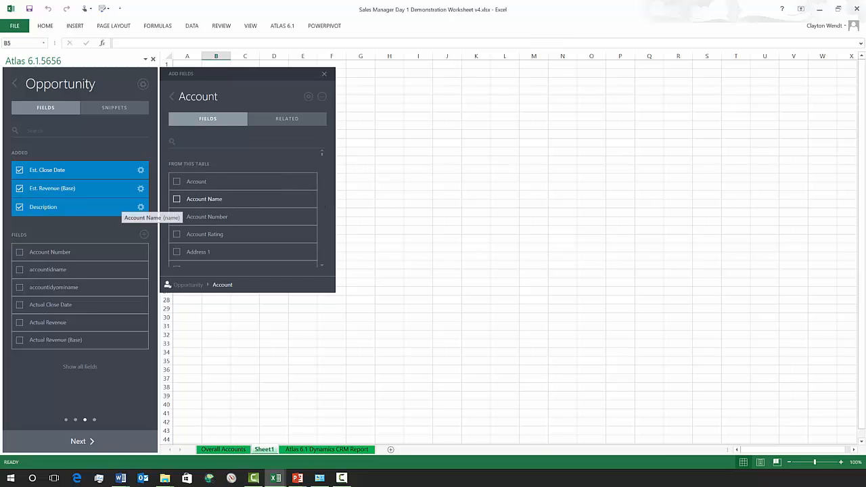
Add the Account Name, Account Number and Open Deals fields from the related Account table to the opportunity list.
{"action": "left_click", "coordinate": [177, 199]}
{"action": "left_click", "coordinate": [182, 217]}
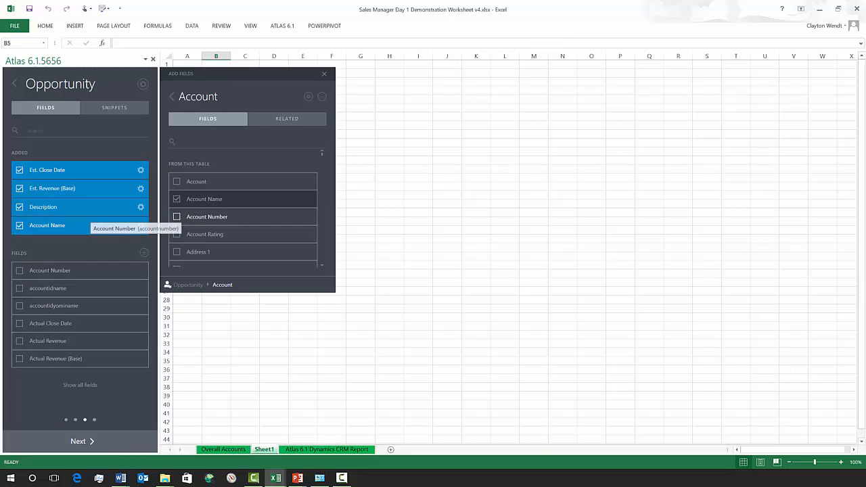
{"action": "left_click", "coordinate": [203, 142]}
{"action": "type", "text": "o"}
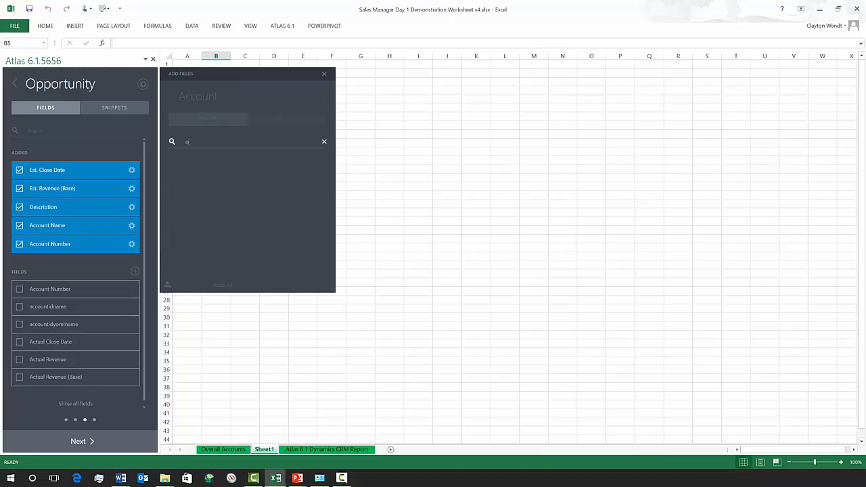
{"action": "type", "text": "p"}
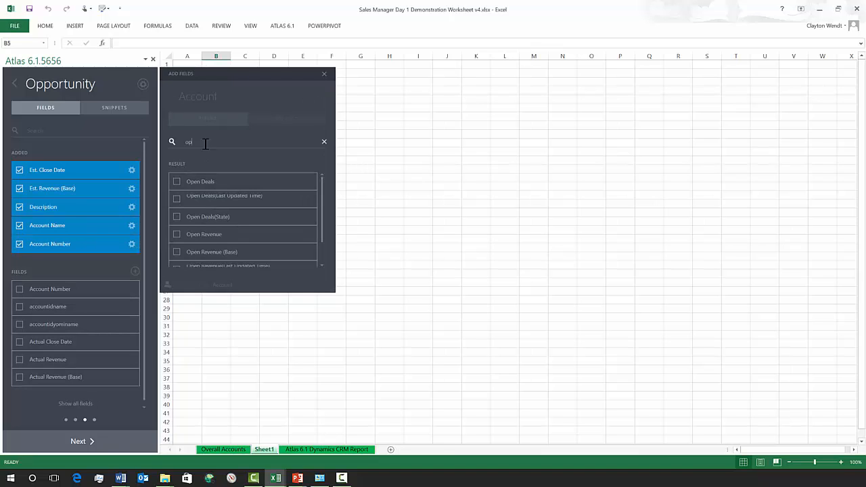
{"action": "left_click", "coordinate": [177, 181]}
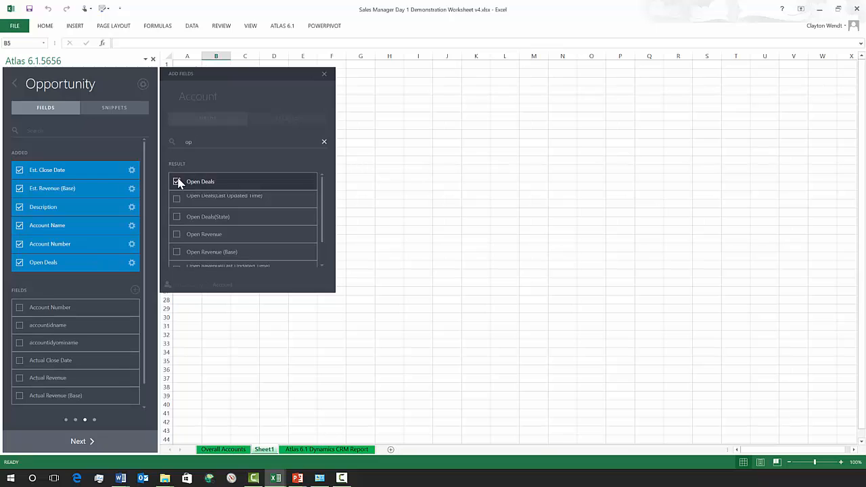
{"action": "left_click", "coordinate": [324, 75]}
Insert the opportunity list into the worksheet without choosing any filters.
{"action": "left_click", "coordinate": [123, 440]}
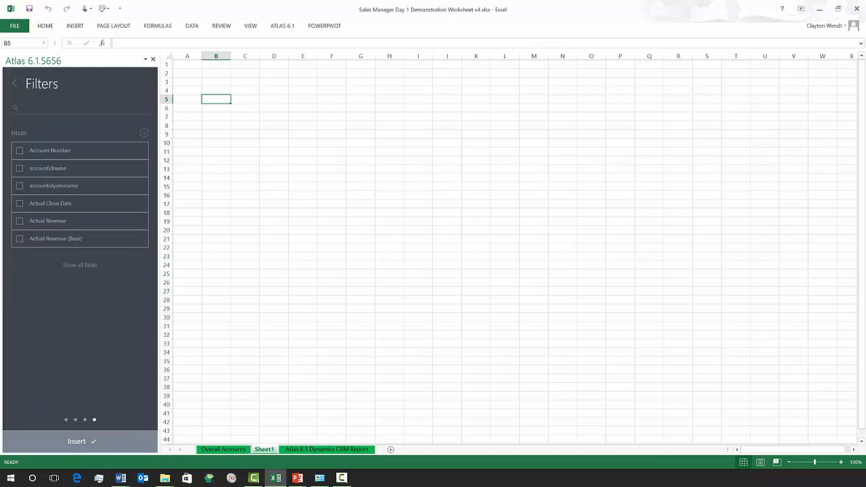
{"action": "left_click", "coordinate": [77, 441]}
{"action": "scroll", "coordinate": [462, 272], "scroll_direction": "down", "scroll_amount": 2}
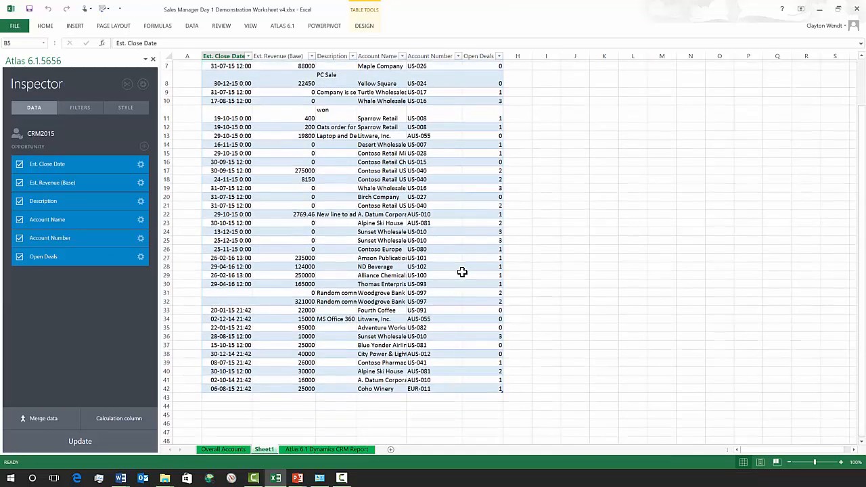
{"action": "scroll", "coordinate": [462, 272], "scroll_direction": "up", "scroll_amount": 1}
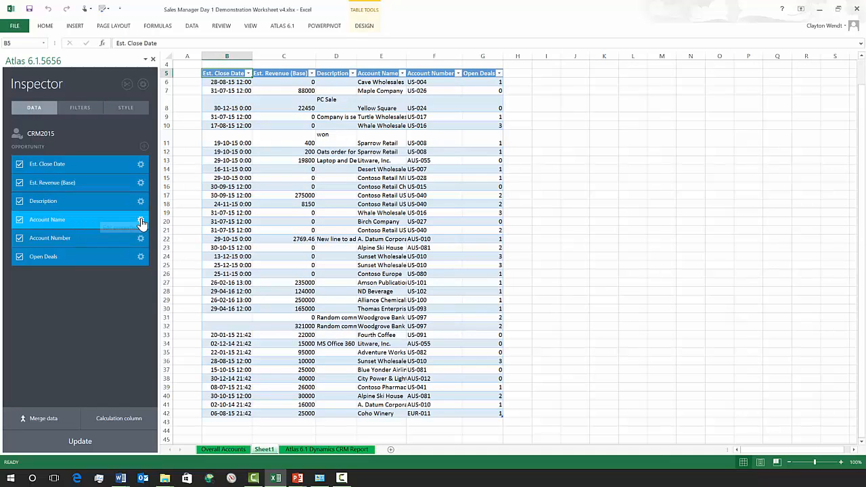
Filter the opportunity list on Account Number with US* and update the list.
{"action": "left_click", "coordinate": [141, 238]}
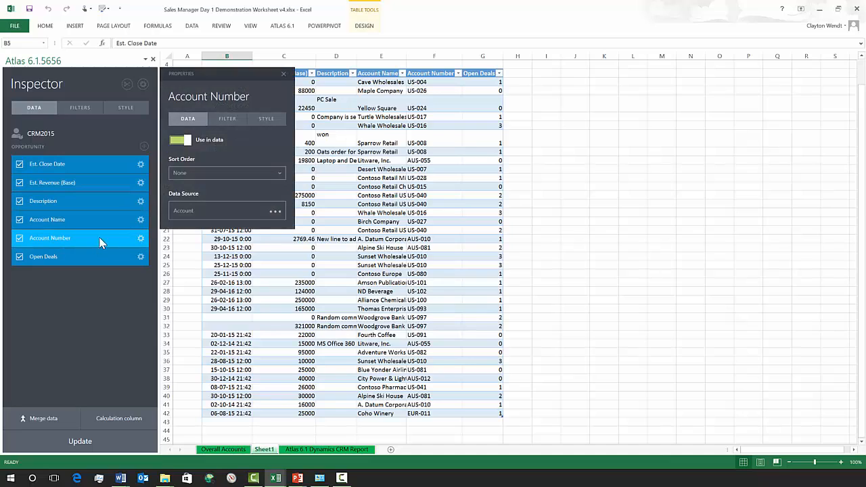
{"action": "left_click", "coordinate": [218, 121]}
{"action": "left_click", "coordinate": [181, 140]}
{"action": "left_click", "coordinate": [187, 172]}
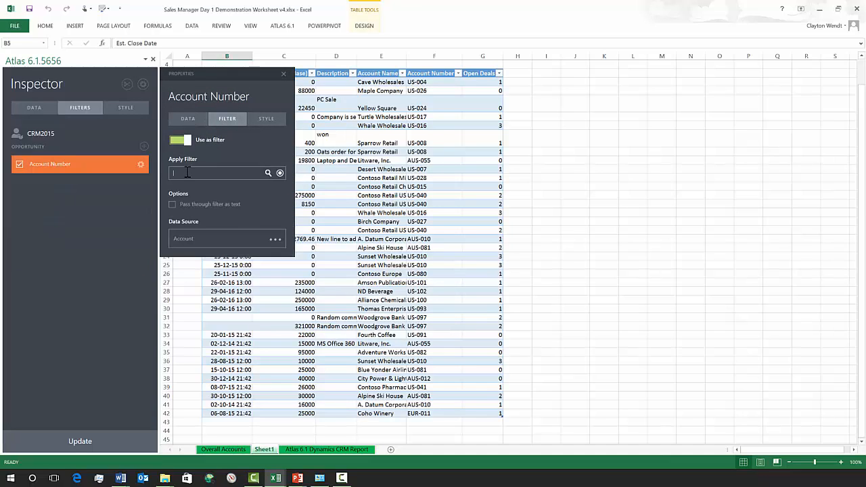
{"action": "type", "text": "US*"}
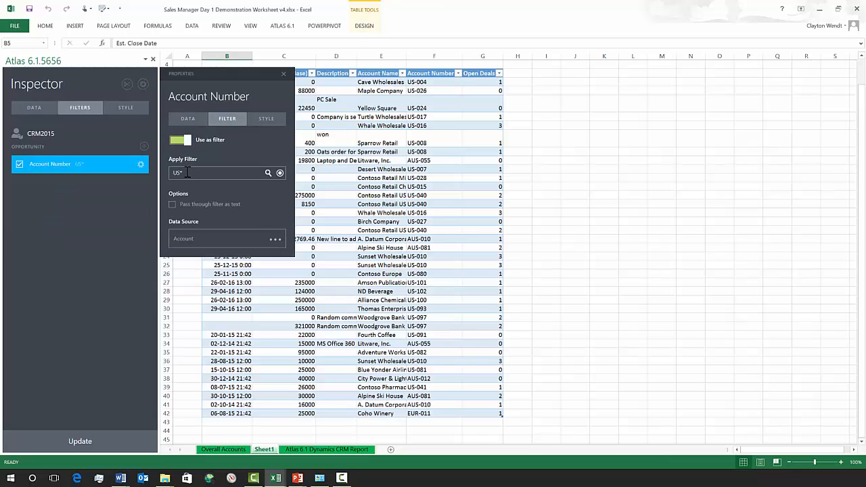
{"action": "left_click", "coordinate": [283, 74]}
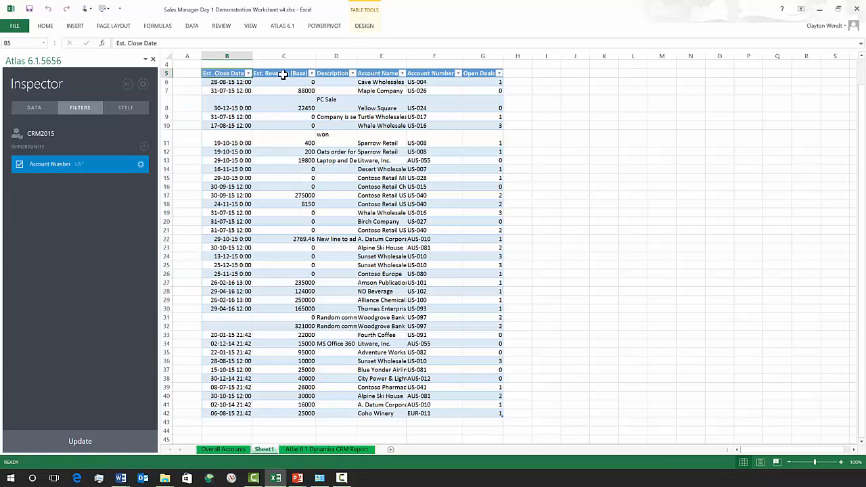
{"action": "left_click", "coordinate": [121, 448]}
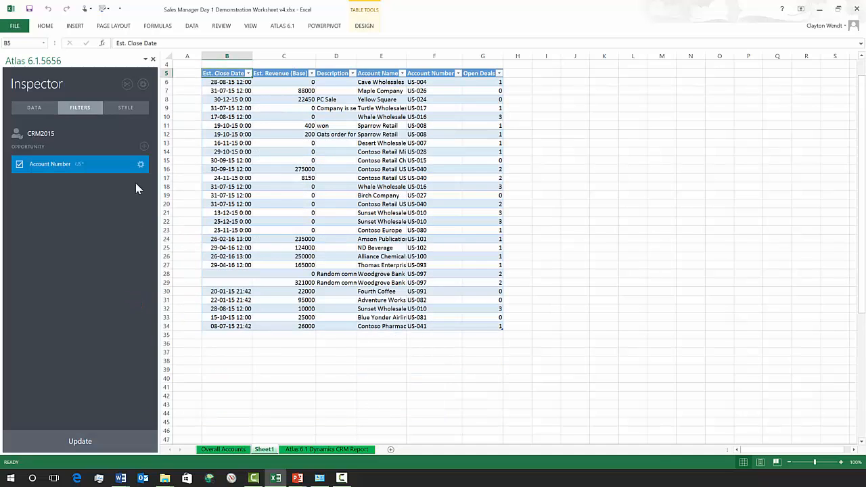
Filter the opportunity list on Est. Revenue (Base) with >0 and update the list.
{"action": "left_click", "coordinate": [33, 108]}
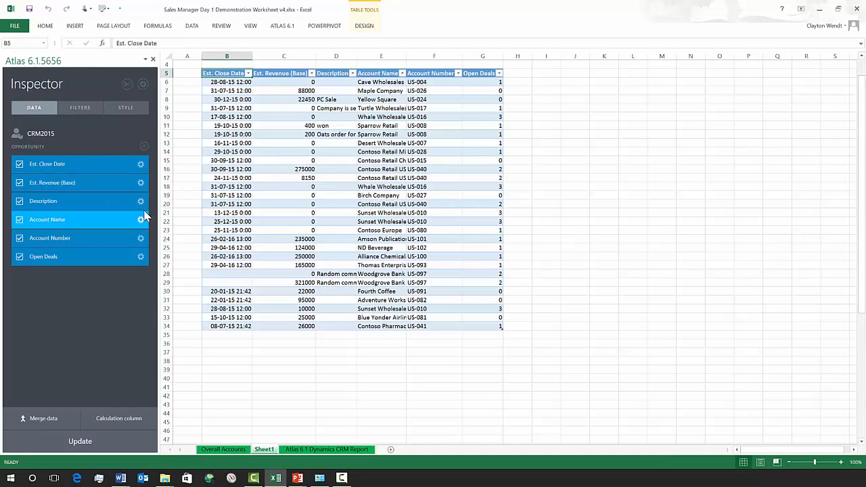
{"action": "left_click", "coordinate": [140, 183]}
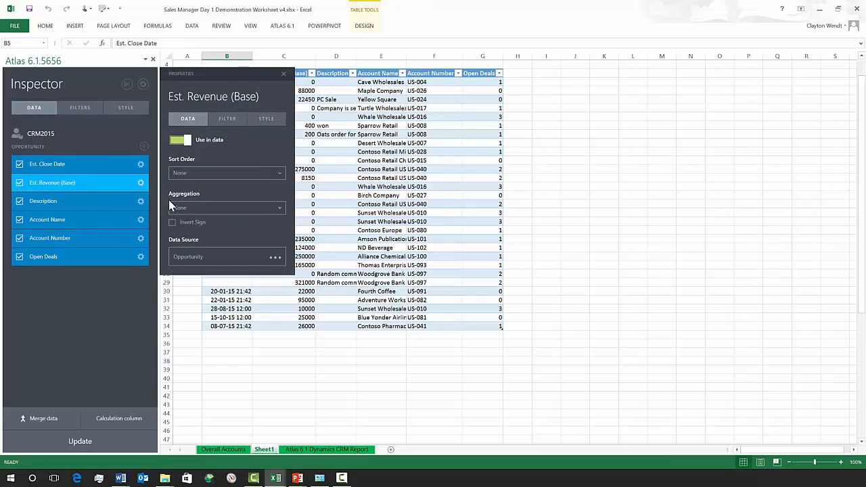
{"action": "left_click", "coordinate": [216, 120]}
{"action": "left_click", "coordinate": [192, 139]}
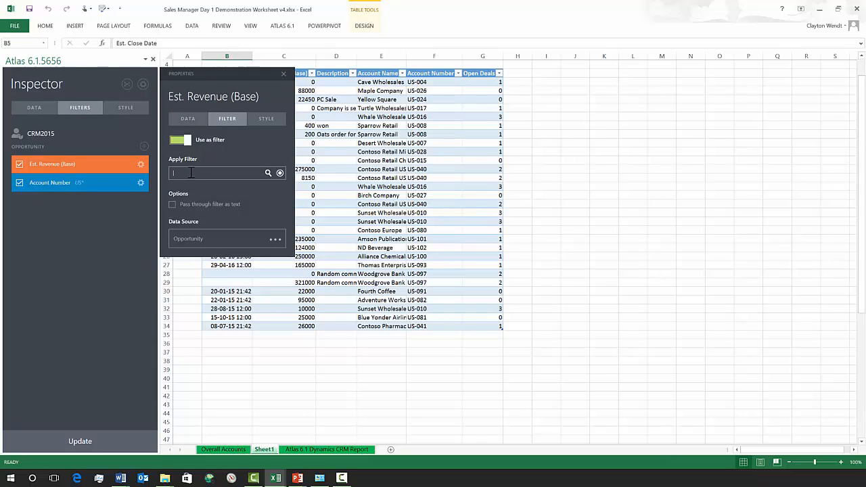
{"action": "type", "text": ">0"}
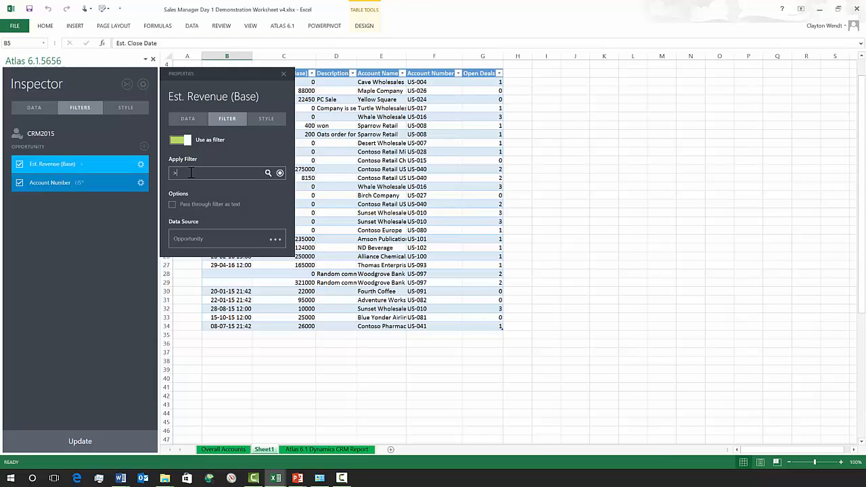
{"action": "left_click", "coordinate": [283, 75]}
{"action": "left_click", "coordinate": [110, 437]}
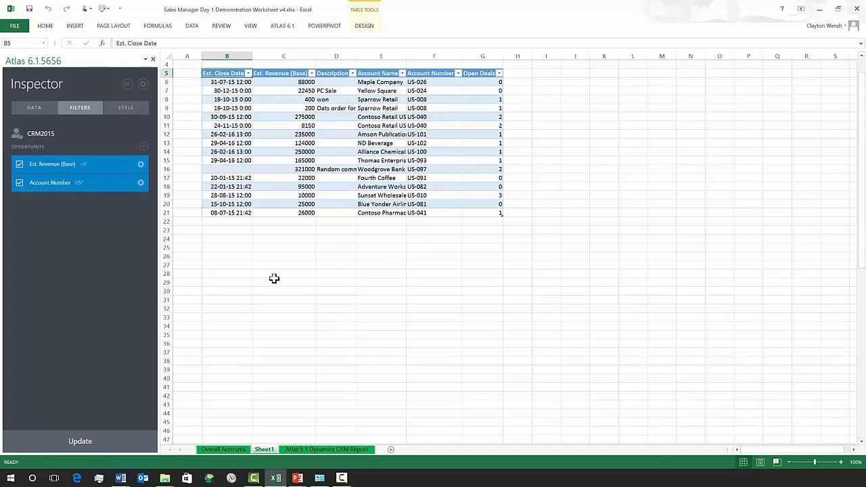
Reorder the list columns to Account Name, Account Number, Est. Close Date, Open Deals, Description and Est. Revenue (Base).
{"action": "left_click", "coordinate": [125, 109]}
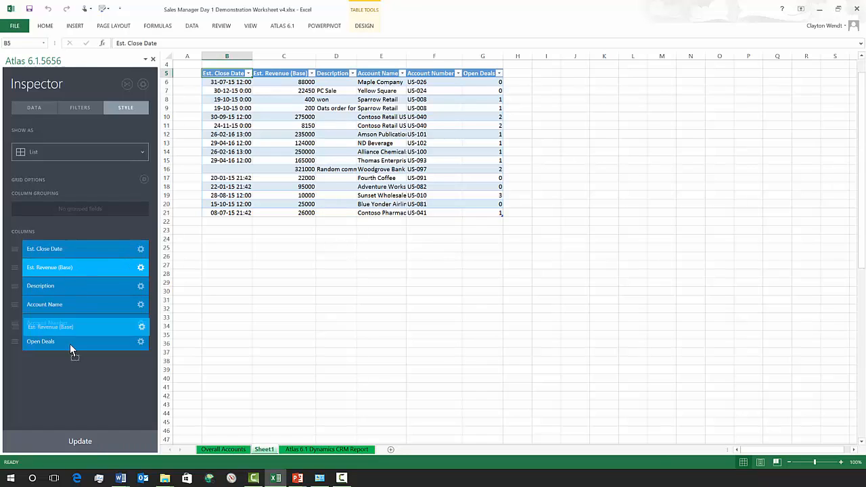
{"action": "left_click_drag", "start_coordinate": [70, 269], "coordinate": [70, 347]}
{"action": "left_click_drag", "start_coordinate": [69, 284], "coordinate": [68, 245]}
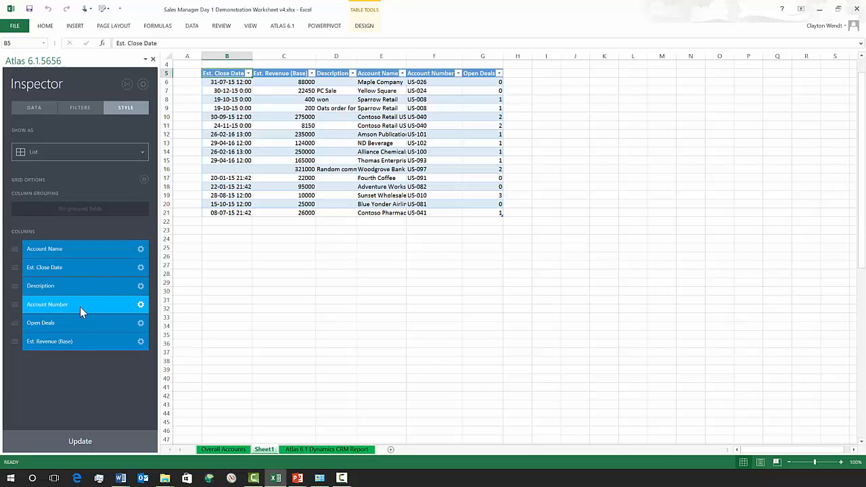
{"action": "left_click_drag", "start_coordinate": [80, 307], "coordinate": [80, 268]}
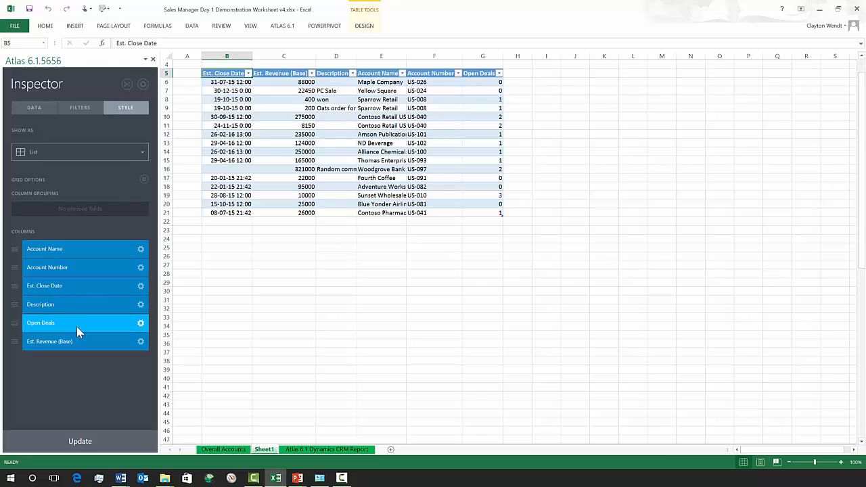
{"action": "left_click_drag", "start_coordinate": [76, 326], "coordinate": [77, 306]}
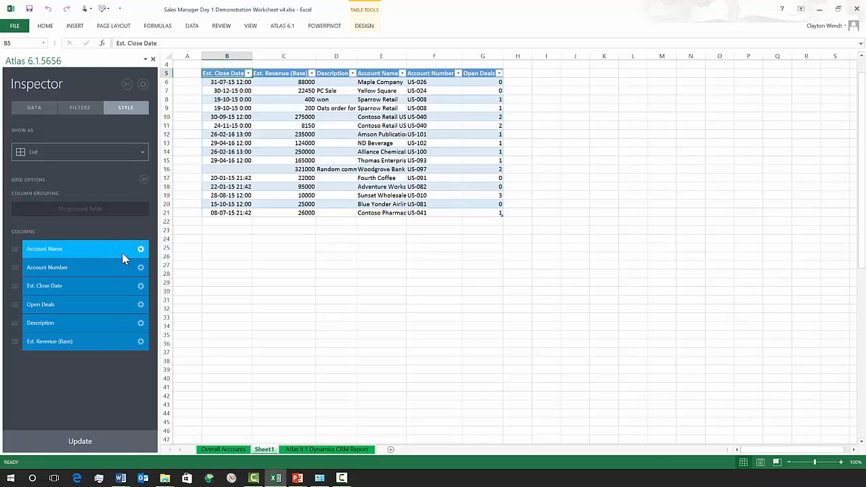
Set the table total of the Account Number column to Count.
{"action": "left_click", "coordinate": [141, 267]}
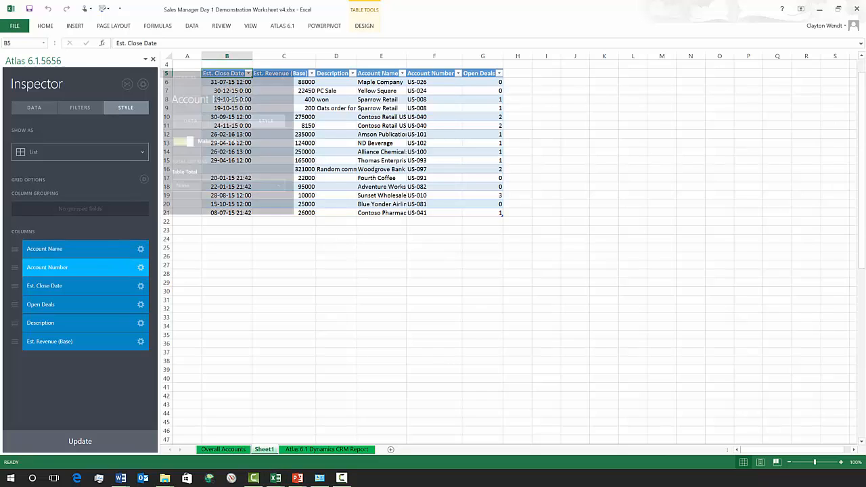
{"action": "left_click", "coordinate": [199, 190]}
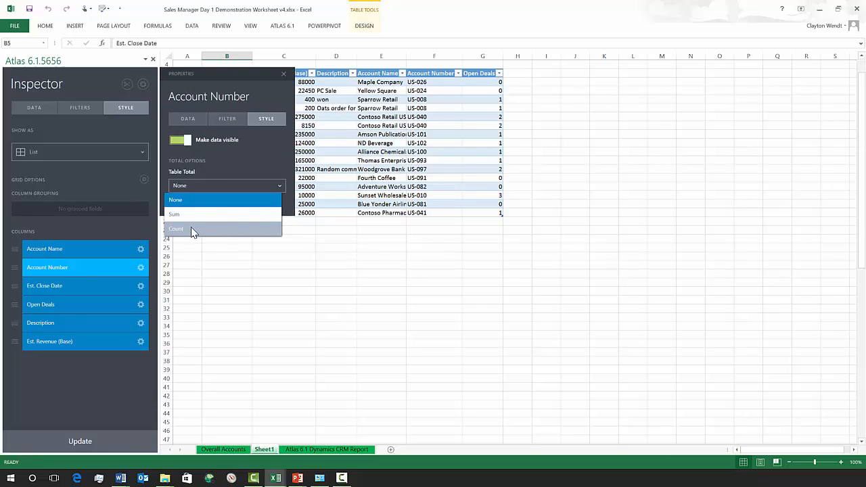
{"action": "left_click", "coordinate": [178, 229]}
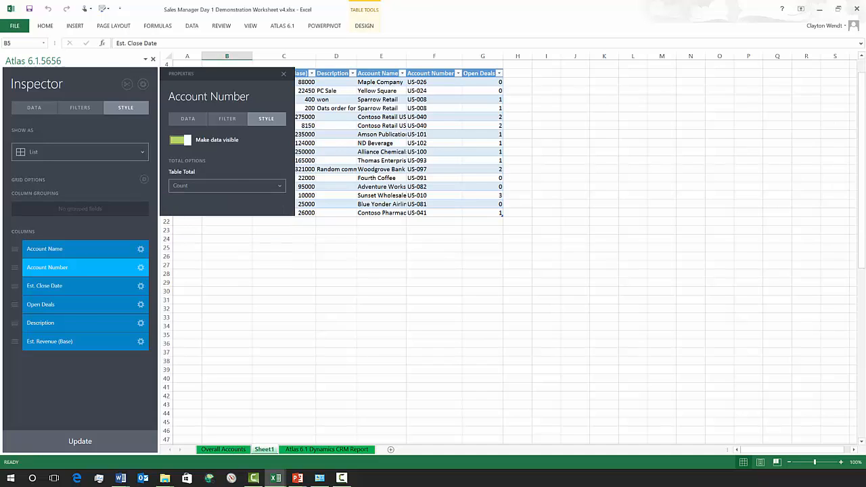
{"action": "left_click", "coordinate": [283, 74]}
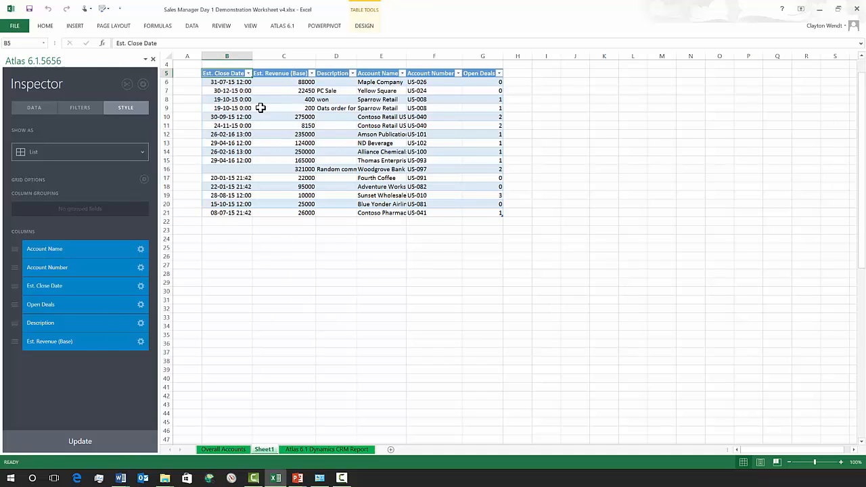
Set the table total of the Open Deals column to Sum.
{"action": "left_click", "coordinate": [141, 304]}
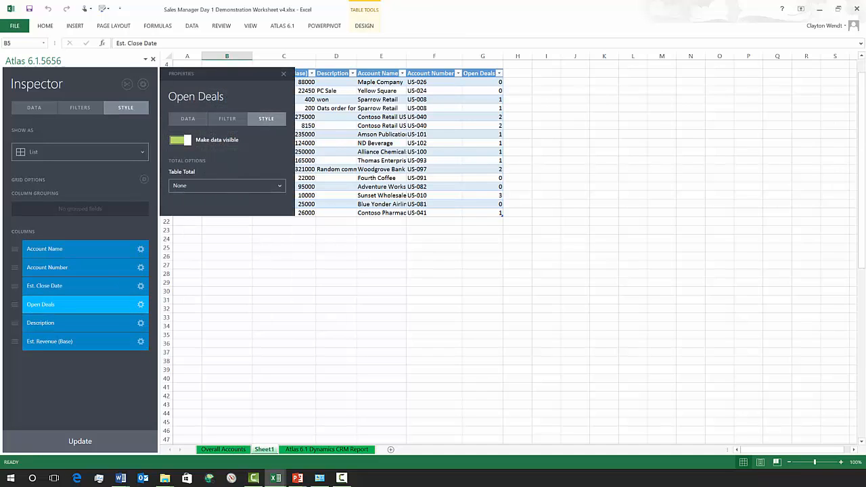
{"action": "left_click", "coordinate": [216, 186]}
{"action": "left_click", "coordinate": [203, 228]}
{"action": "left_click", "coordinate": [194, 185]}
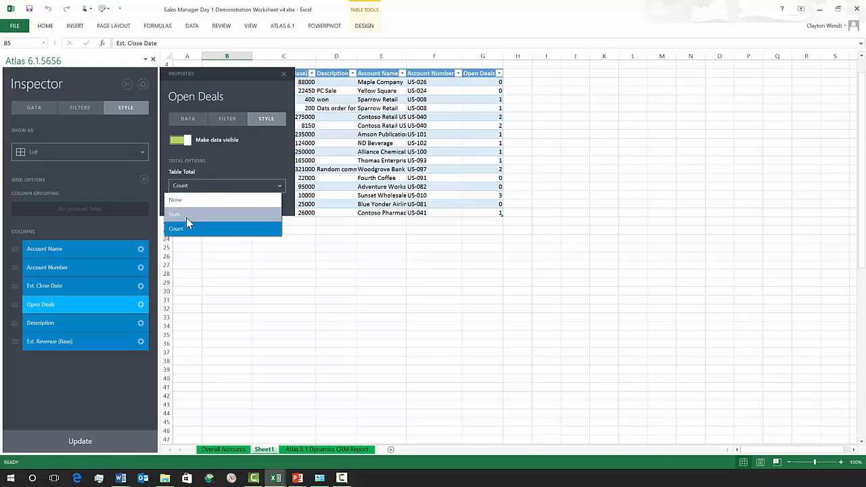
{"action": "left_click", "coordinate": [186, 218]}
{"action": "left_click", "coordinate": [283, 74]}
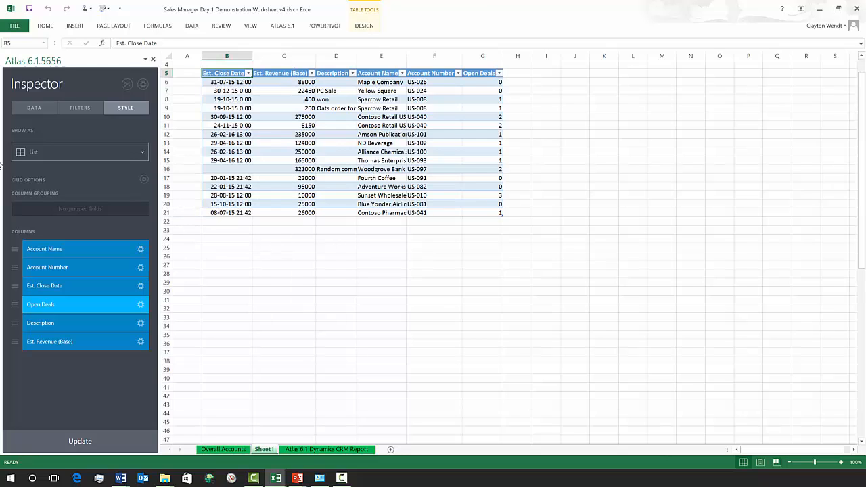
Set the table total of the Est. Revenue (Base) column to Sum and update the list.
{"action": "left_click", "coordinate": [141, 343]}
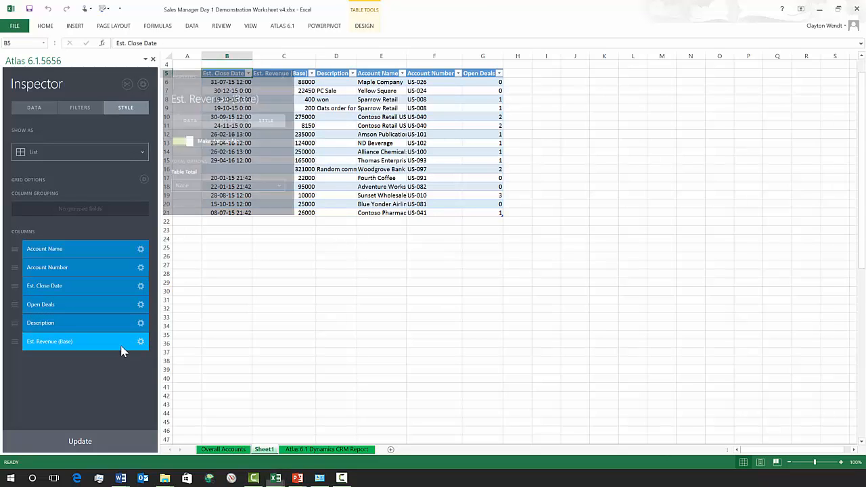
{"action": "left_click", "coordinate": [206, 183]}
{"action": "left_click", "coordinate": [186, 214]}
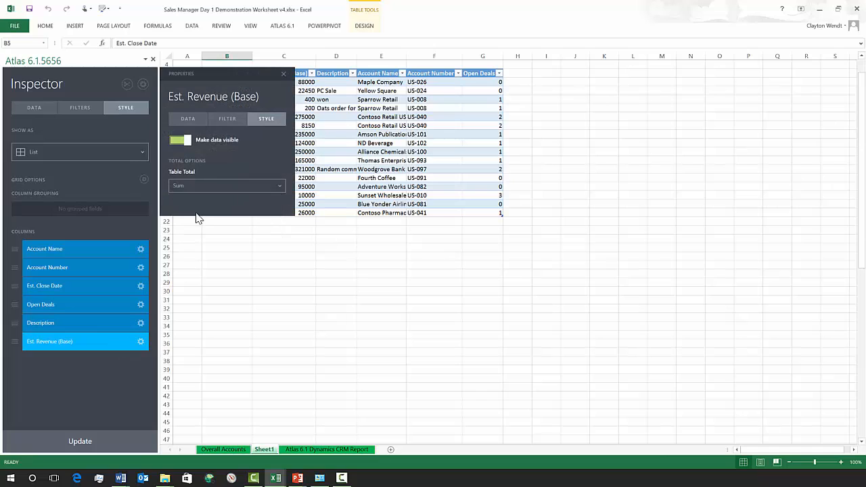
{"action": "left_click", "coordinate": [284, 74]}
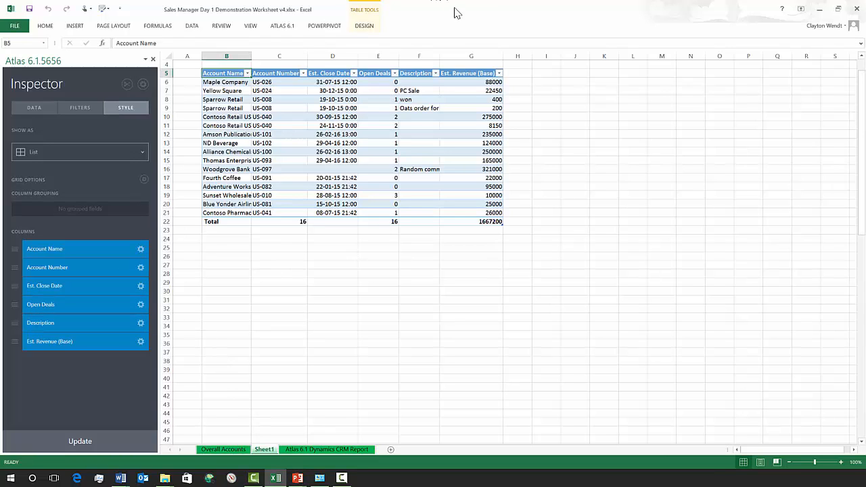
Save the US opportunity list as a snippet named US Drill in the CRM TRAINING workspace and folder.
{"action": "scroll", "coordinate": [359, 174], "scroll_direction": "up", "scroll_amount": 1}
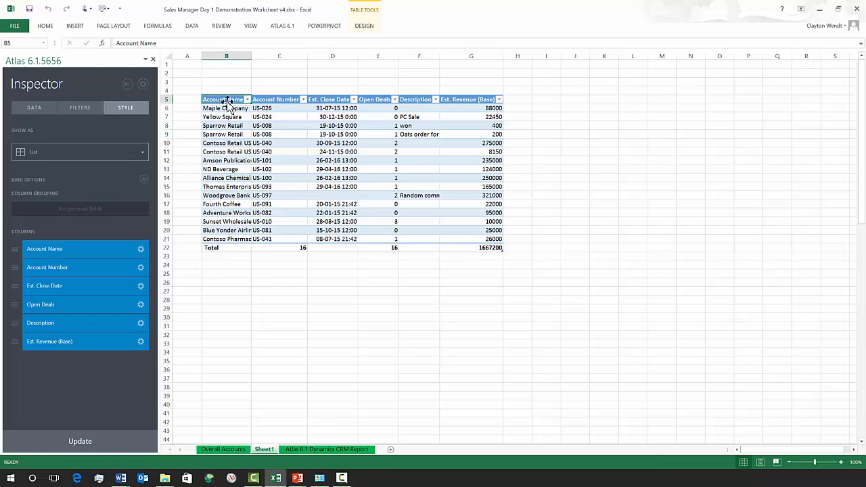
{"action": "left_click", "coordinate": [32, 108]}
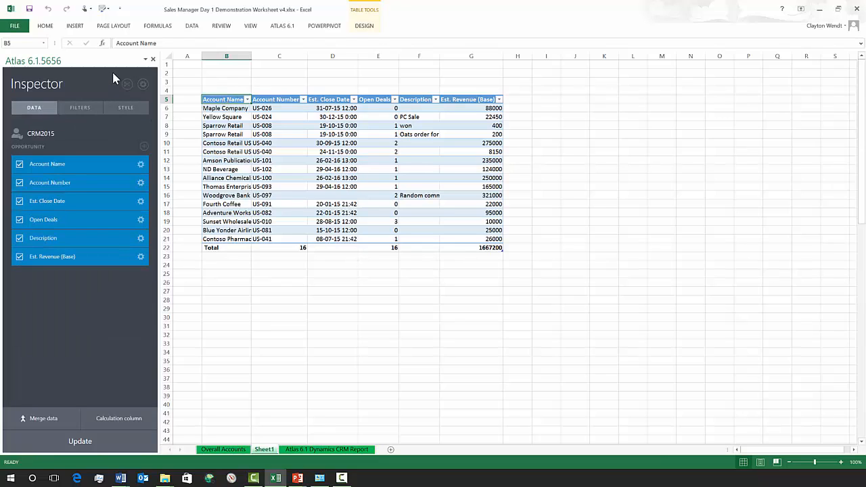
{"action": "left_click", "coordinate": [126, 84]}
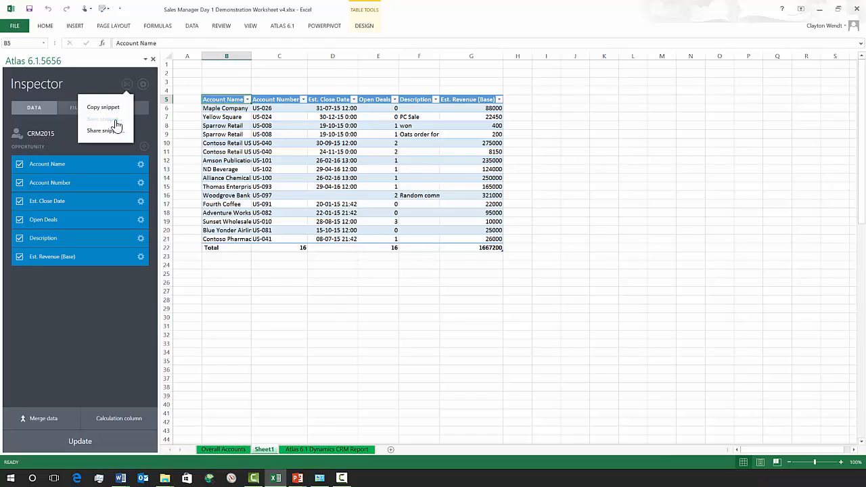
{"action": "left_click", "coordinate": [115, 121]}
{"action": "left_click", "coordinate": [207, 280]}
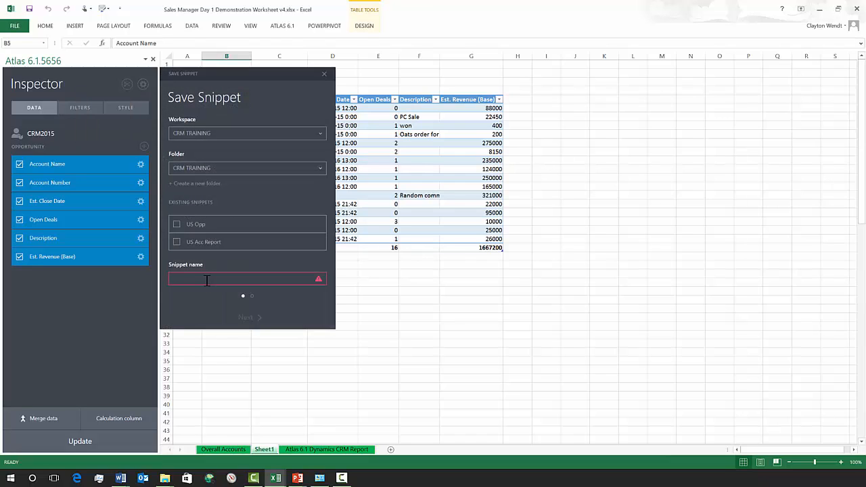
{"action": "type", "text": "US Drill"}
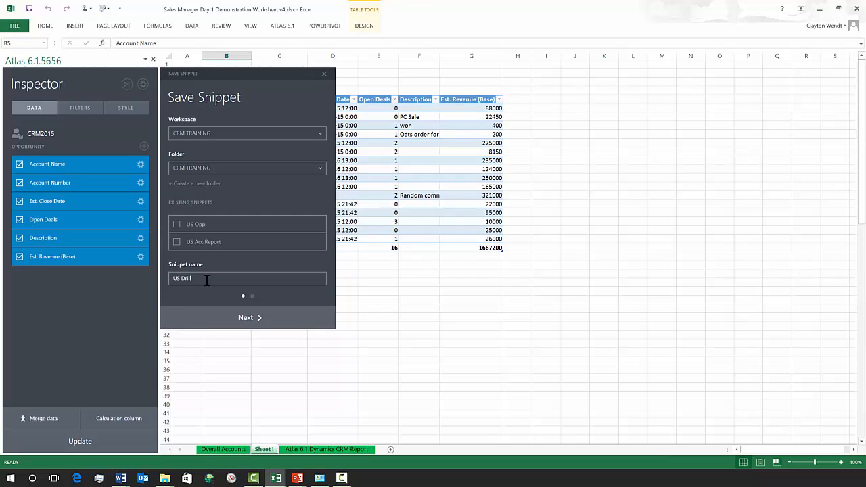
{"action": "left_click", "coordinate": [246, 317]}
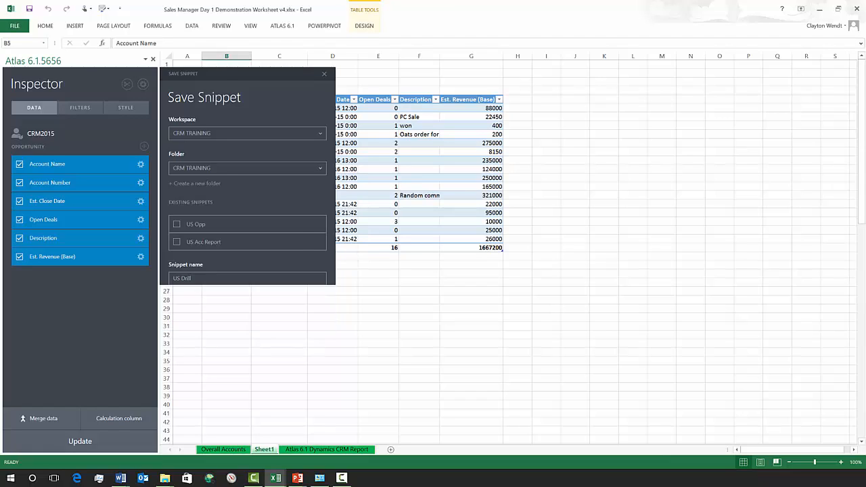
{"action": "left_click", "coordinate": [248, 282]}
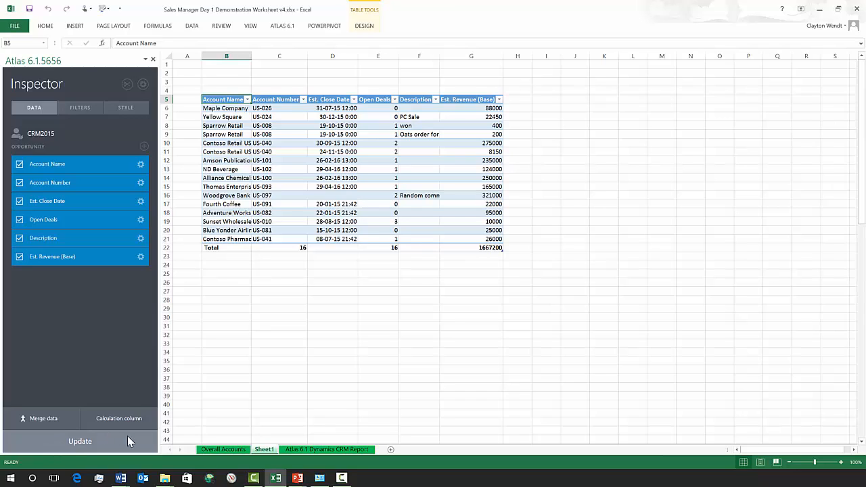
Show the data inspector and the drill-down pane for the US Opportunities figure on the Overall Accounts sheet.
{"action": "left_click", "coordinate": [213, 450]}
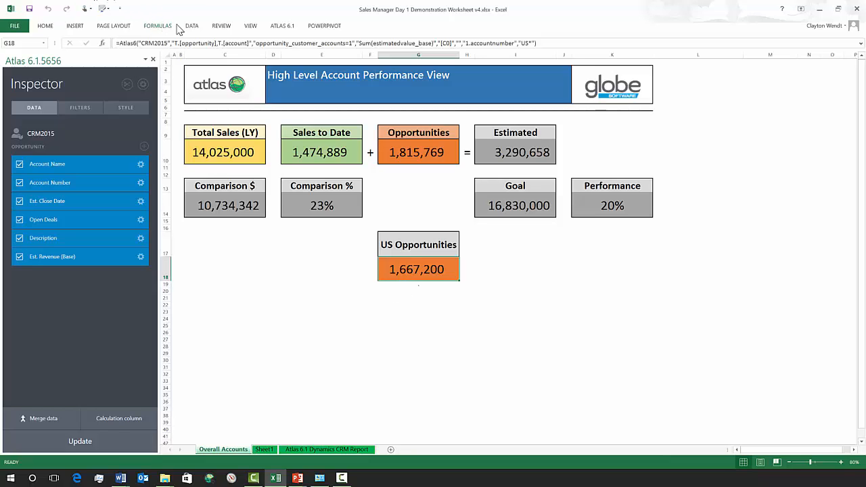
{"action": "left_click", "coordinate": [282, 26]}
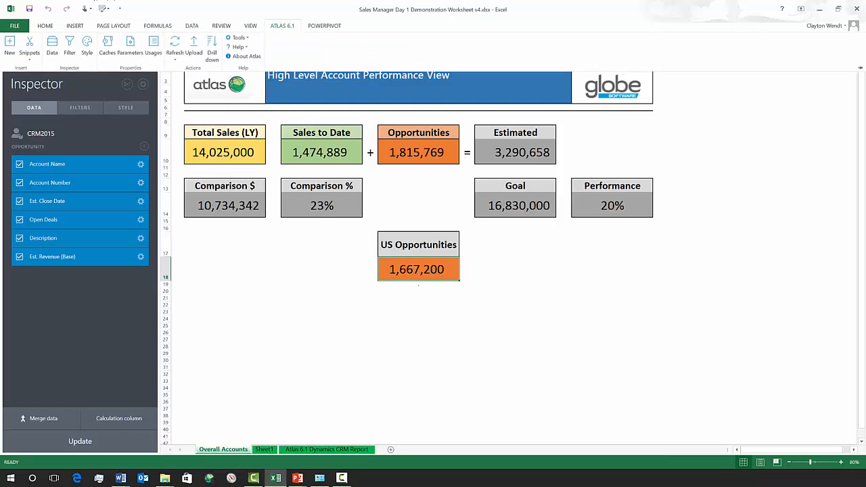
{"action": "left_click", "coordinate": [52, 48]}
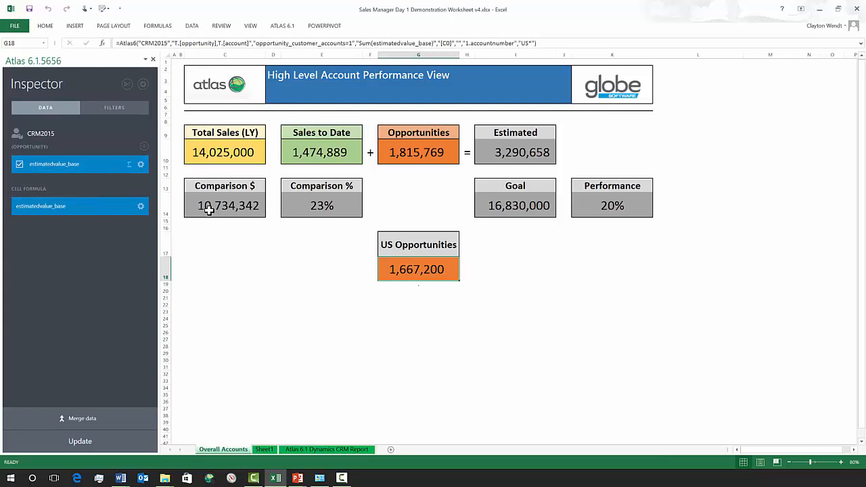
{"action": "left_click", "coordinate": [282, 26]}
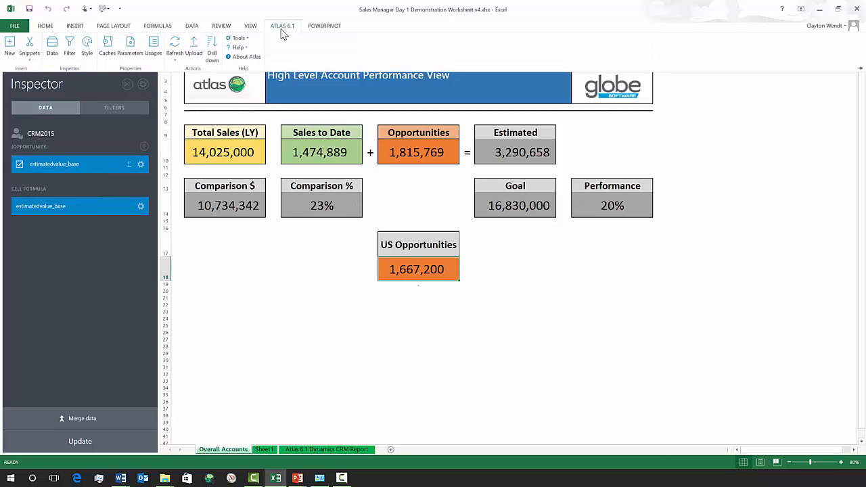
{"action": "left_click", "coordinate": [211, 51]}
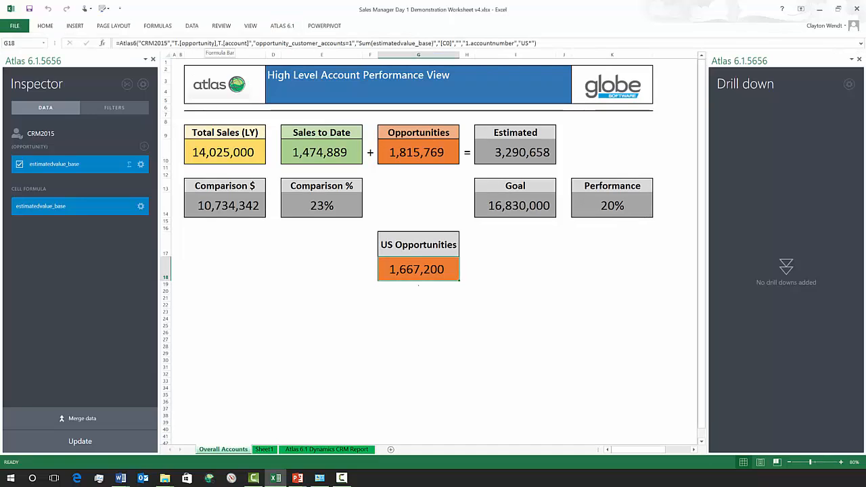
Add a drill down named US Opp to the US Opportunities formula, using the US Drill snippet.
{"action": "left_click", "coordinate": [849, 86]}
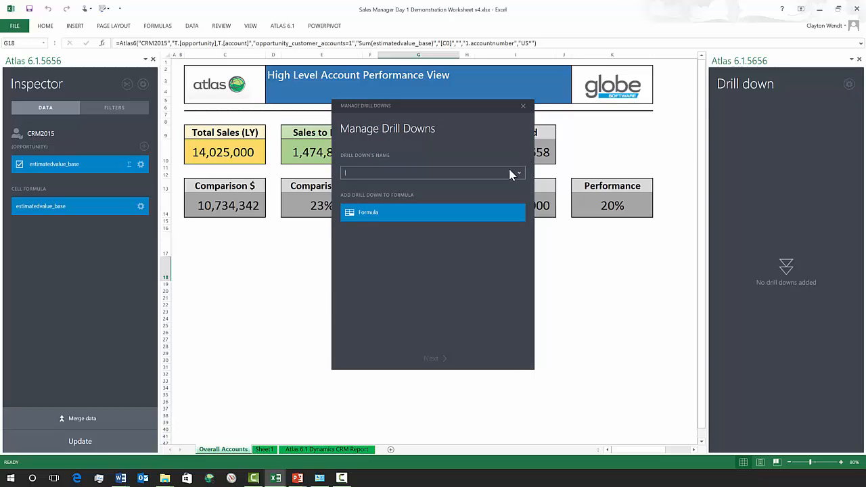
{"action": "type", "text": "US Opp"}
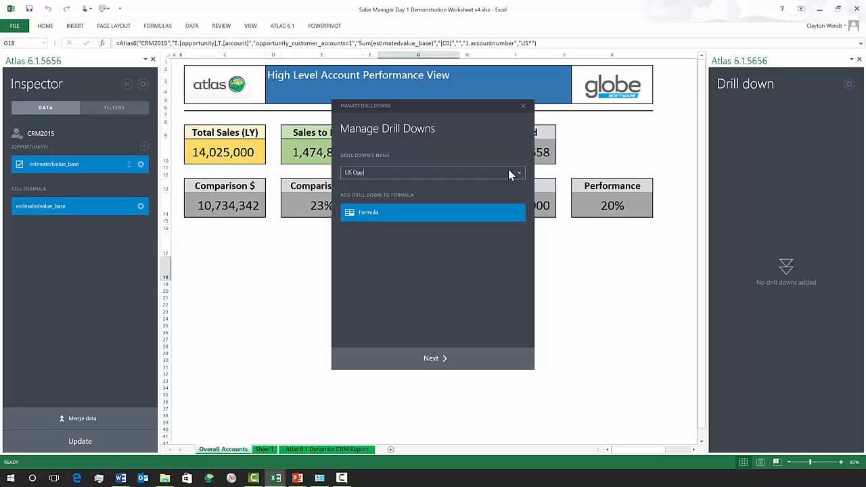
{"action": "left_click", "coordinate": [441, 362]}
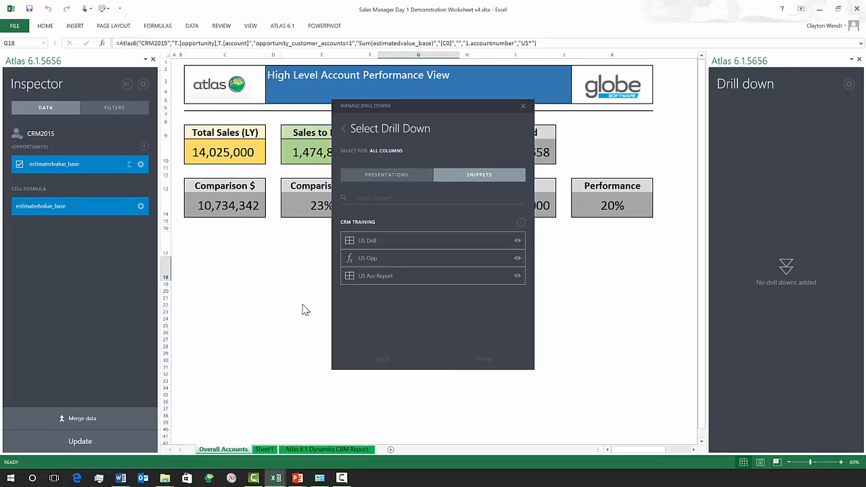
{"action": "left_click", "coordinate": [478, 243]}
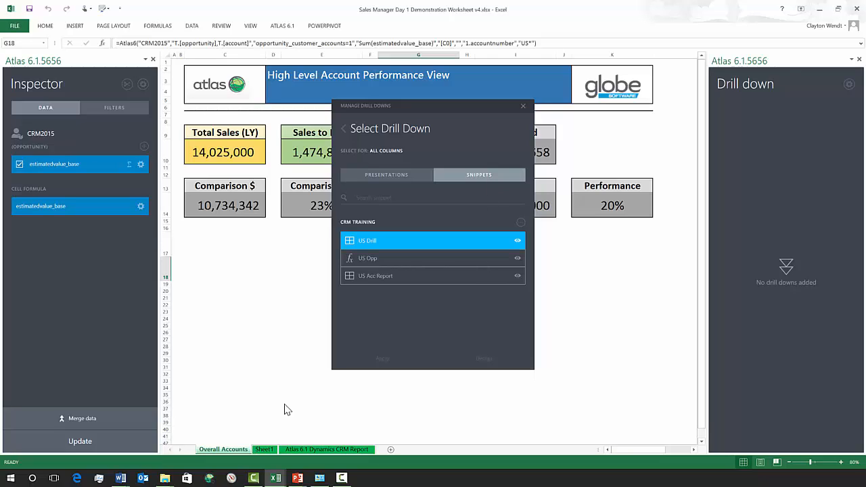
{"action": "left_click", "coordinate": [383, 366]}
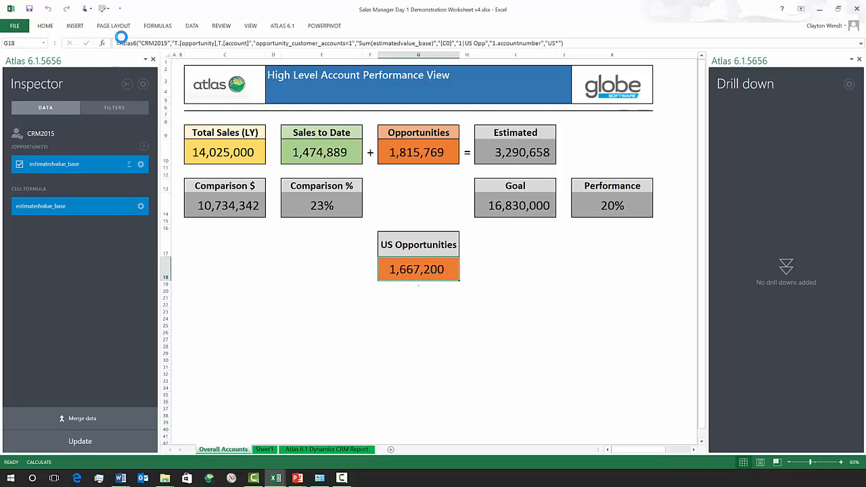
Close the Inspector, widen the drill-down pane and examine the US opportunity list through to Est. Revenue (Base).
{"action": "left_click", "coordinate": [153, 59]}
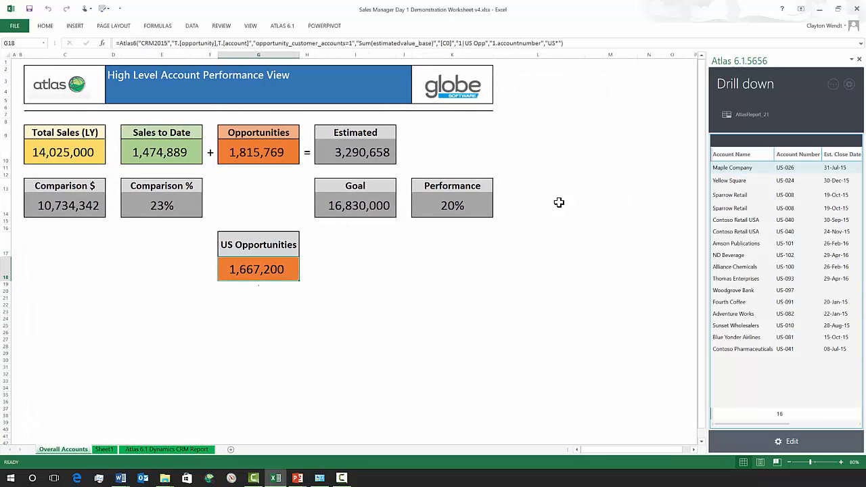
{"action": "left_click_drag", "start_coordinate": [708, 269], "coordinate": [621, 270]}
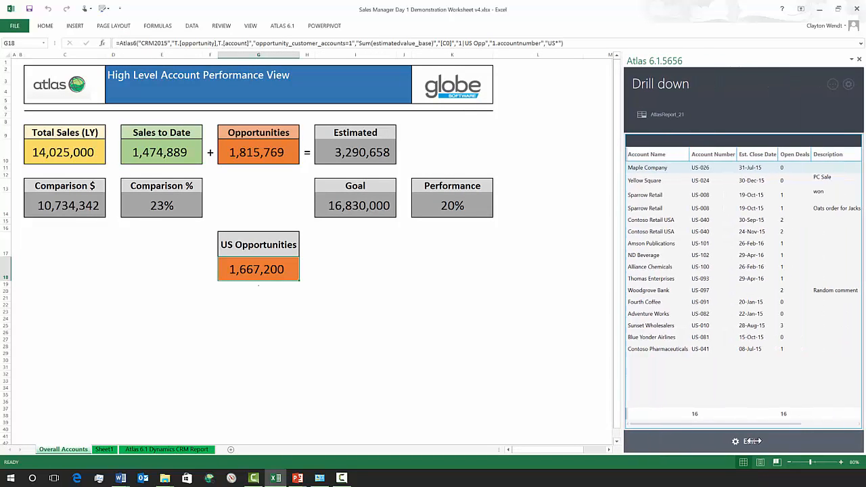
{"action": "left_click_drag", "start_coordinate": [753, 425], "coordinate": [830, 431]}
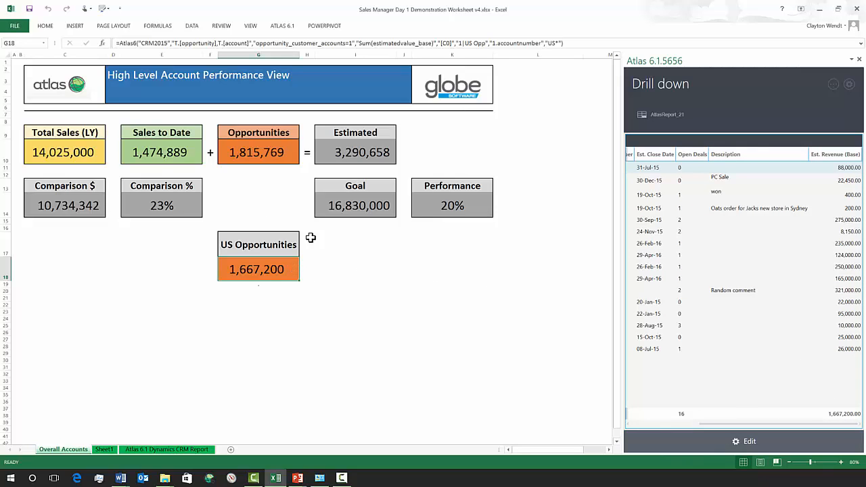
Examine the drill downs behind the Sales to Date and Total Sales (LY) figures.
{"action": "left_click", "coordinate": [150, 152]}
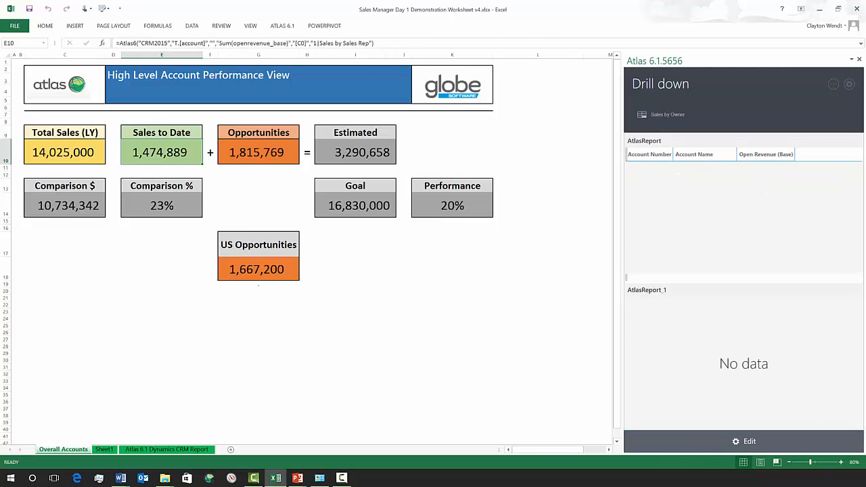
{"action": "left_click", "coordinate": [88, 152]}
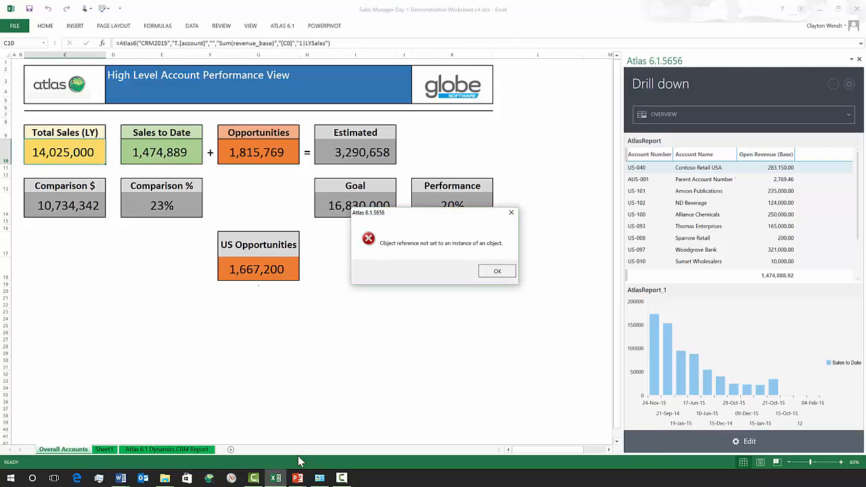
{"action": "left_click", "coordinate": [490, 272]}
{"action": "left_click", "coordinate": [116, 168]}
{"action": "left_click", "coordinate": [93, 160]}
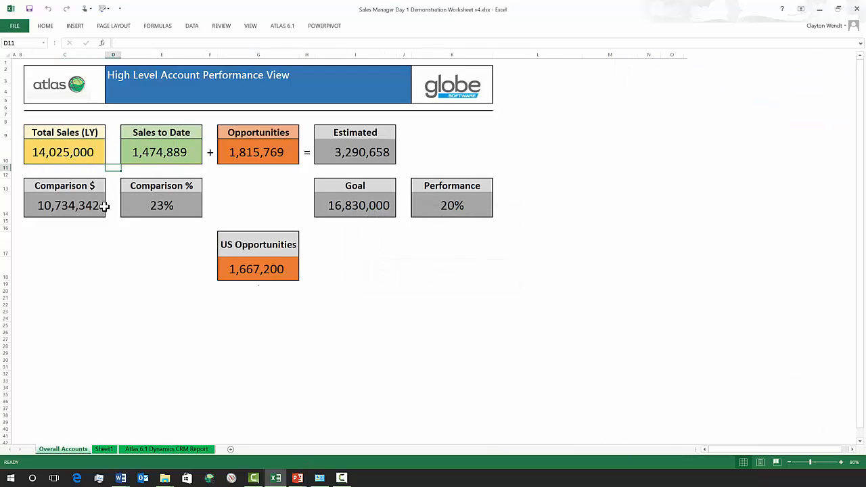